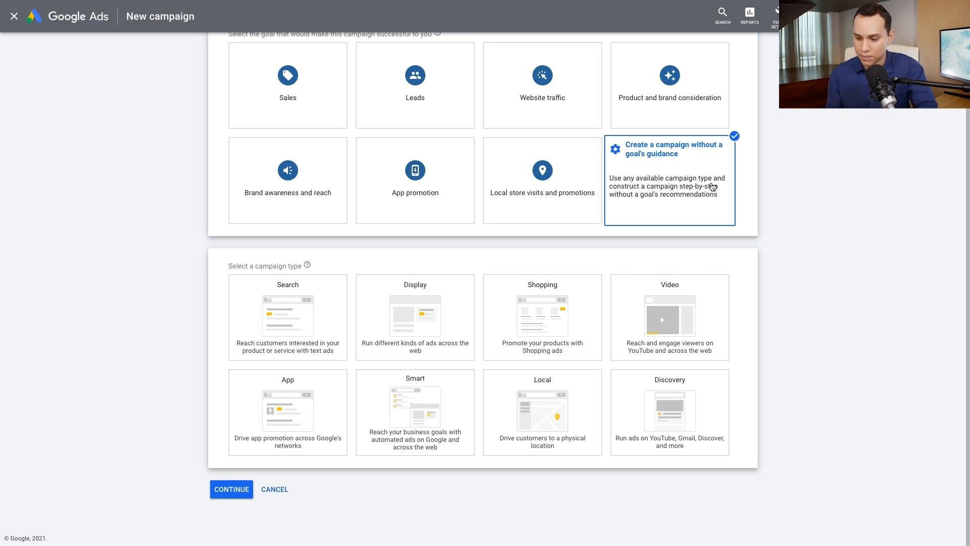
Choose Video as the campaign type and continue with the Custom video campaign subtype.
{"action": "left_click", "coordinate": [678, 322]}
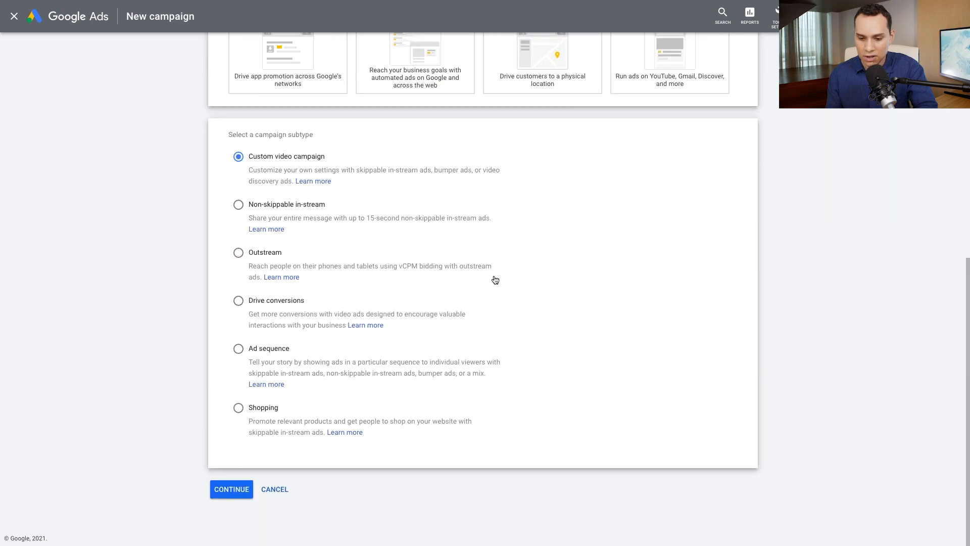
{"action": "left_click", "coordinate": [232, 490]}
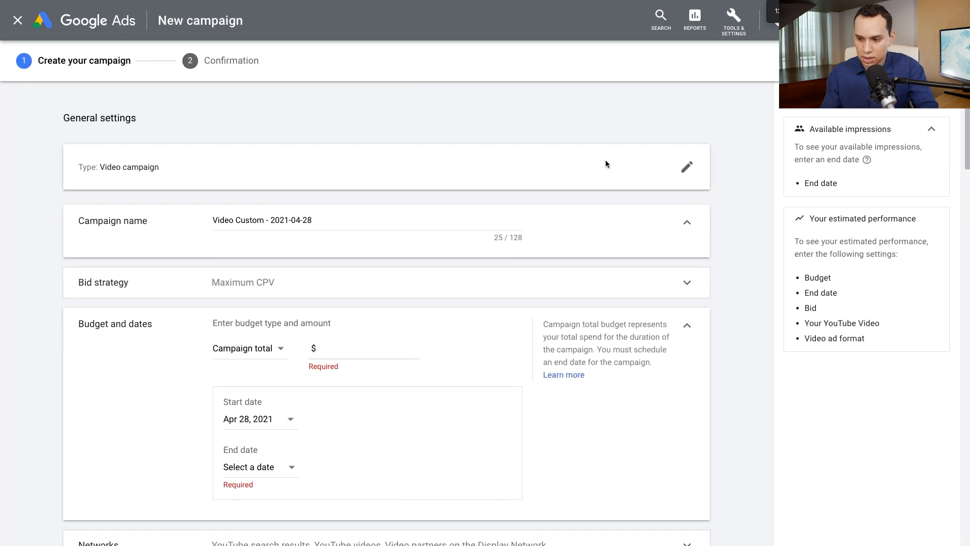
{"action": "key", "text": "ctrl+plus"}
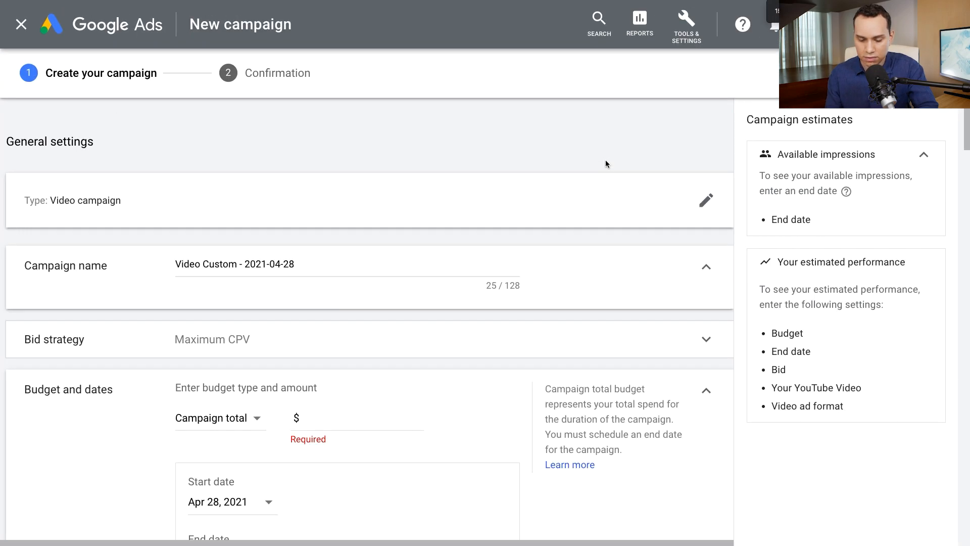
Name the campaign "F34| Google Ads Copywriter DEMO [In-Stream]".
{"action": "left_click", "coordinate": [331, 262]}
{"action": "key", "text": "ctrl+a"}
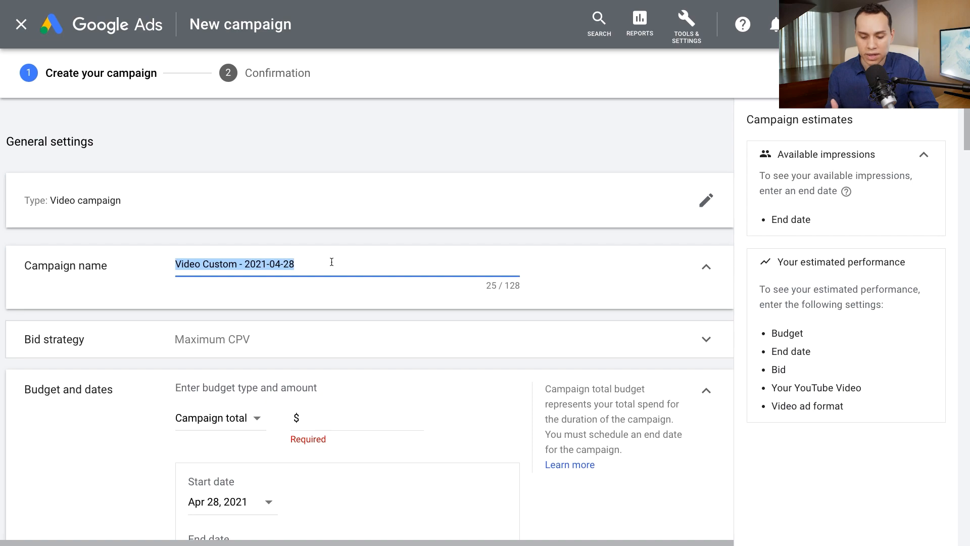
{"action": "type", "text": "F34| Google Ads Copywriter [In-Stream]"}
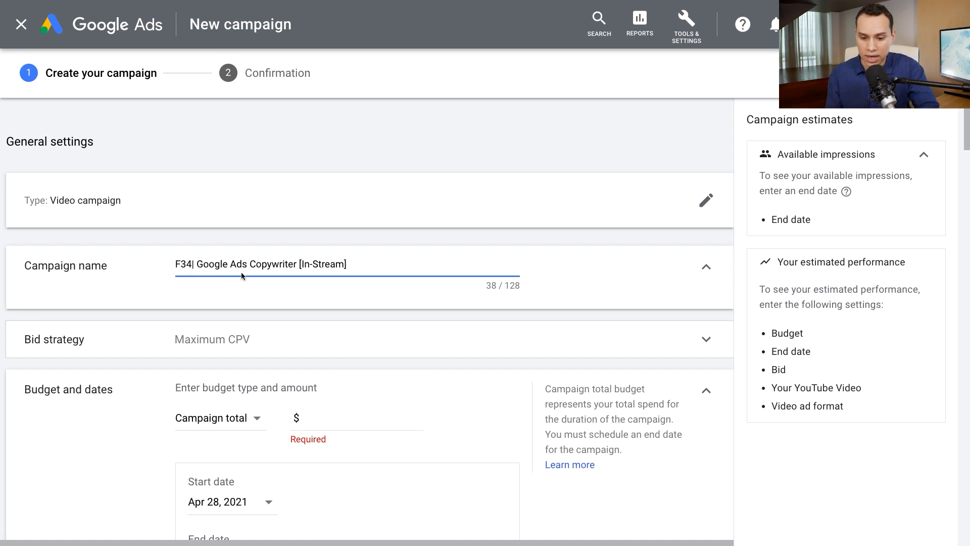
{"action": "left_click", "coordinate": [296, 264]}
{"action": "type", "text": "EMD"}
{"action": "key", "text": "BackSpace"}
{"action": "key", "text": "BackSpace"}
{"action": "key", "text": "BackSpace"}
{"action": "type", "text": "DEMO"}
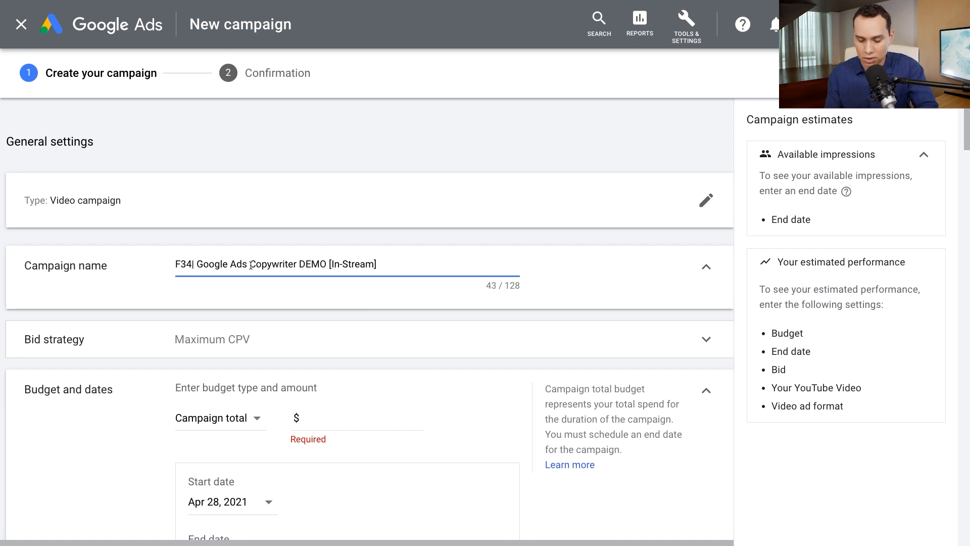
Change the campaign's budget type to Daily and set the amount to $5.
{"action": "scroll", "coordinate": [225, 239], "scroll_direction": "down", "scroll_amount": 2}
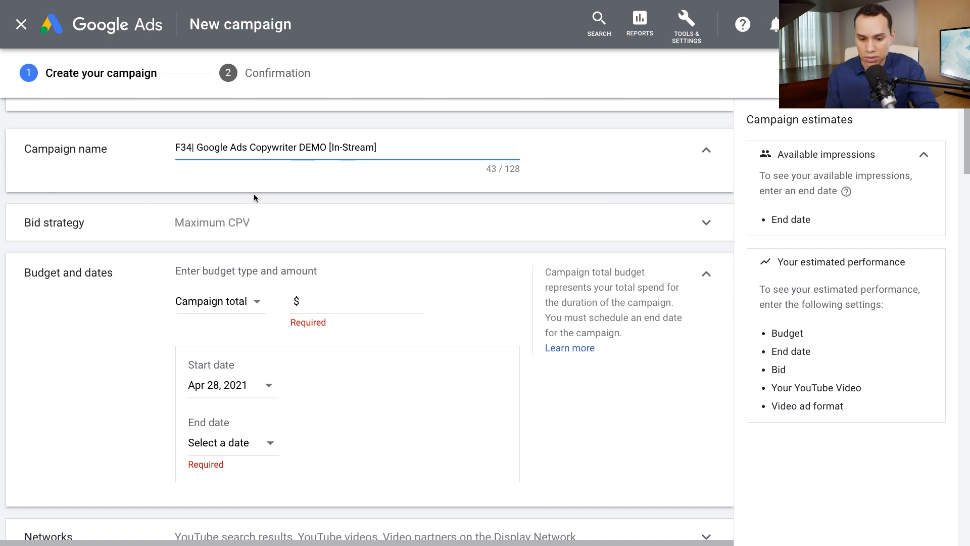
{"action": "scroll", "coordinate": [254, 197], "scroll_direction": "down", "scroll_amount": 2}
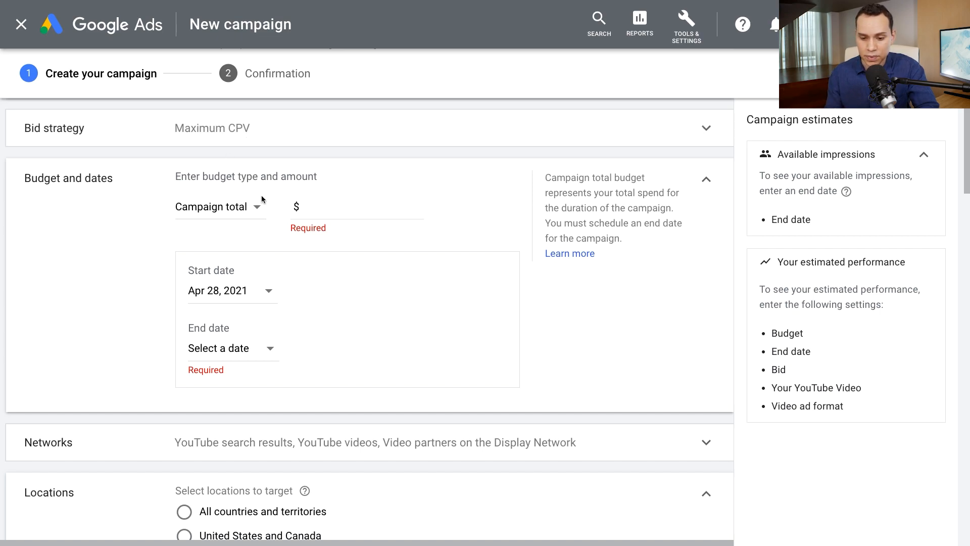
{"action": "left_click", "coordinate": [251, 208]}
{"action": "left_click", "coordinate": [197, 228]}
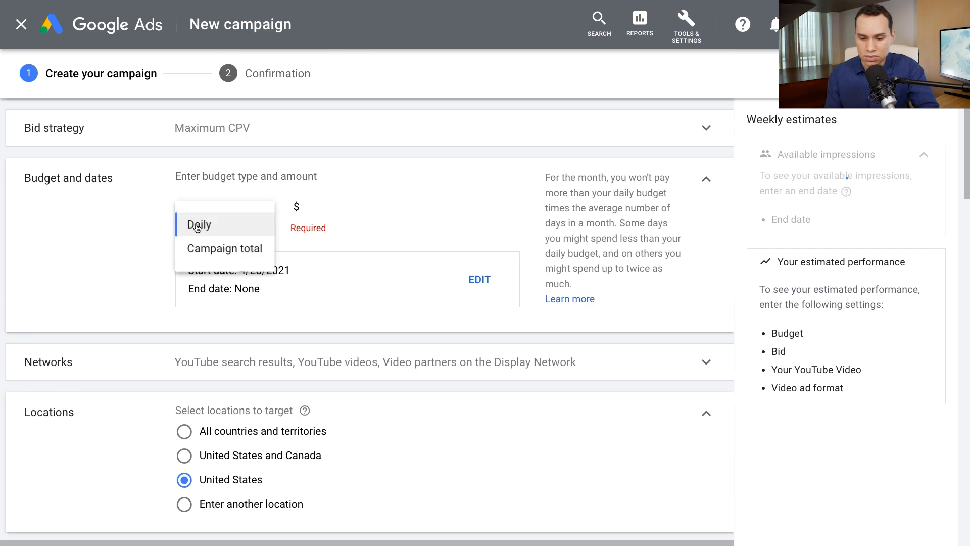
{"action": "left_click", "coordinate": [357, 206]}
{"action": "type", "text": "5"}
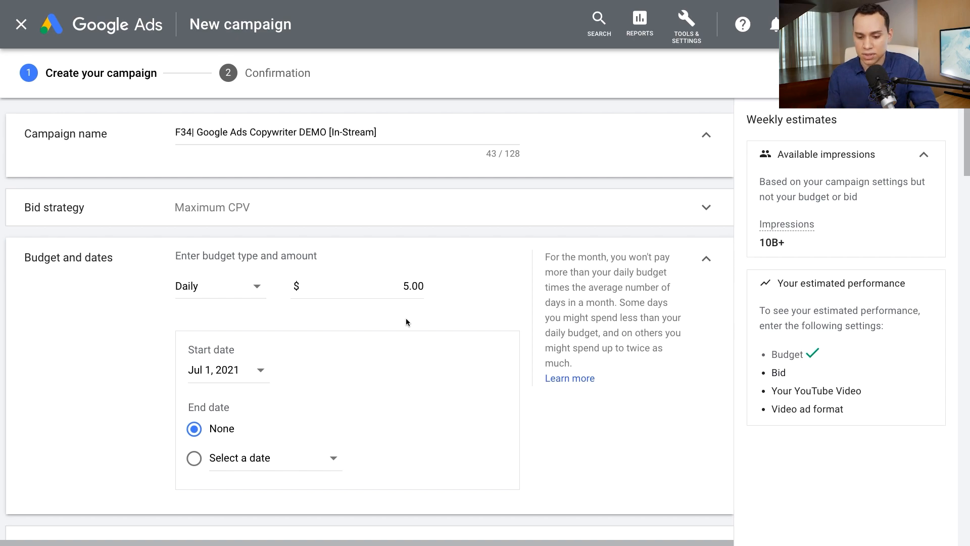
Schedule the campaign to start on Jul 5, 2021 and end on Jul 19, 2021, and collapse the budget and dates settings.
{"action": "left_click", "coordinate": [230, 370]}
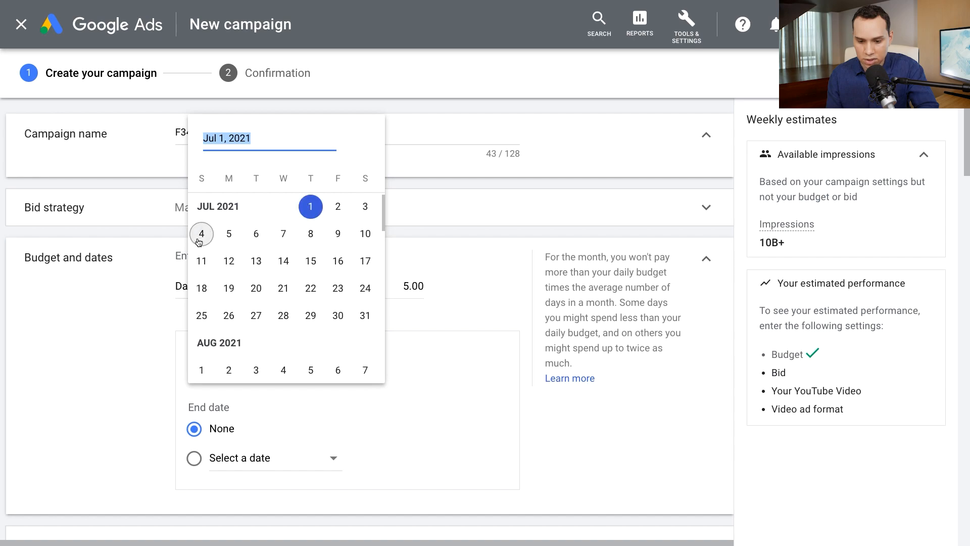
{"action": "left_click", "coordinate": [228, 235]}
{"action": "scroll", "coordinate": [322, 344], "scroll_direction": "down", "scroll_amount": 3}
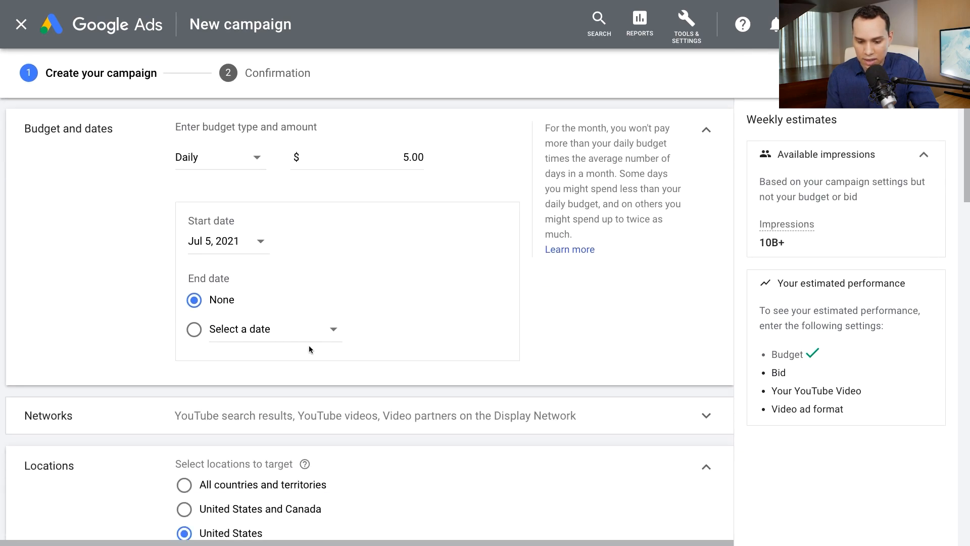
{"action": "left_click", "coordinate": [260, 332]}
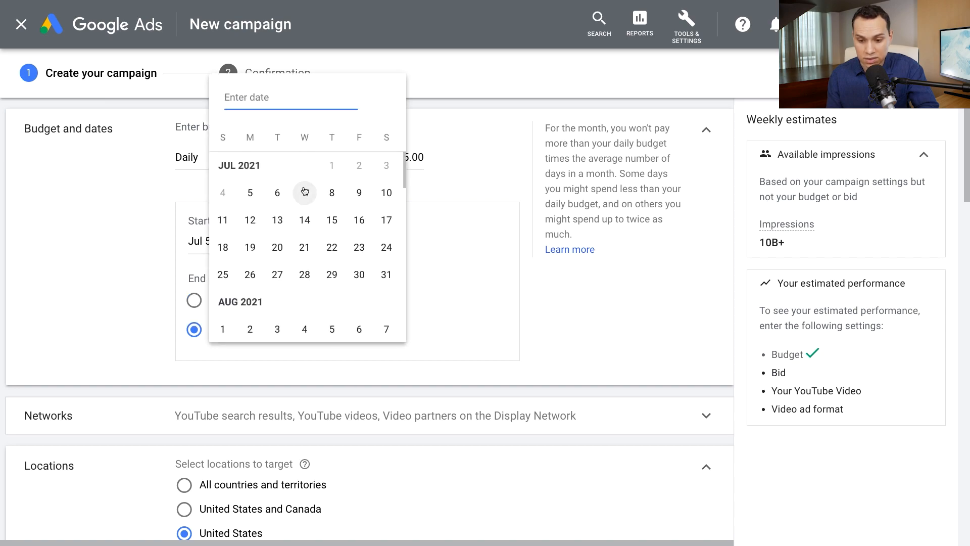
{"action": "left_click", "coordinate": [250, 247]}
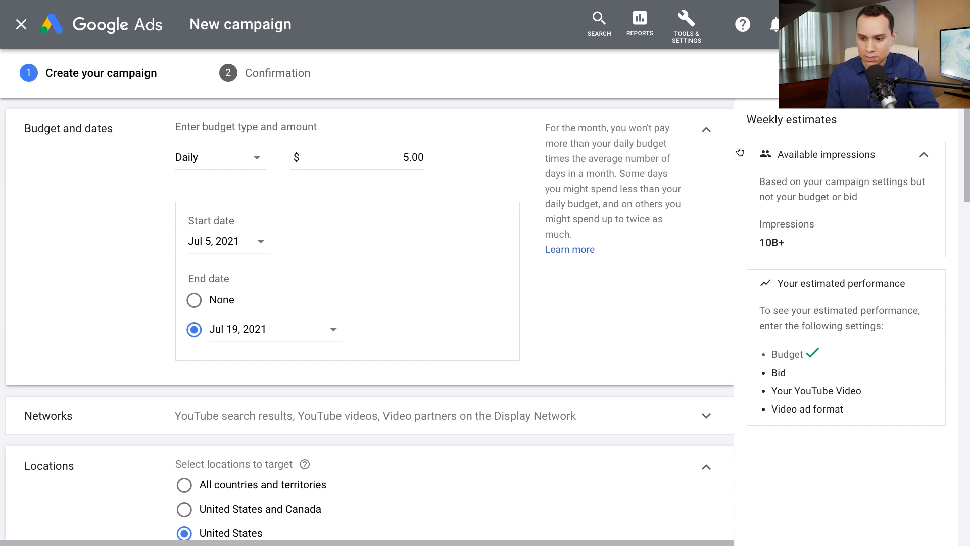
{"action": "left_click", "coordinate": [707, 132]}
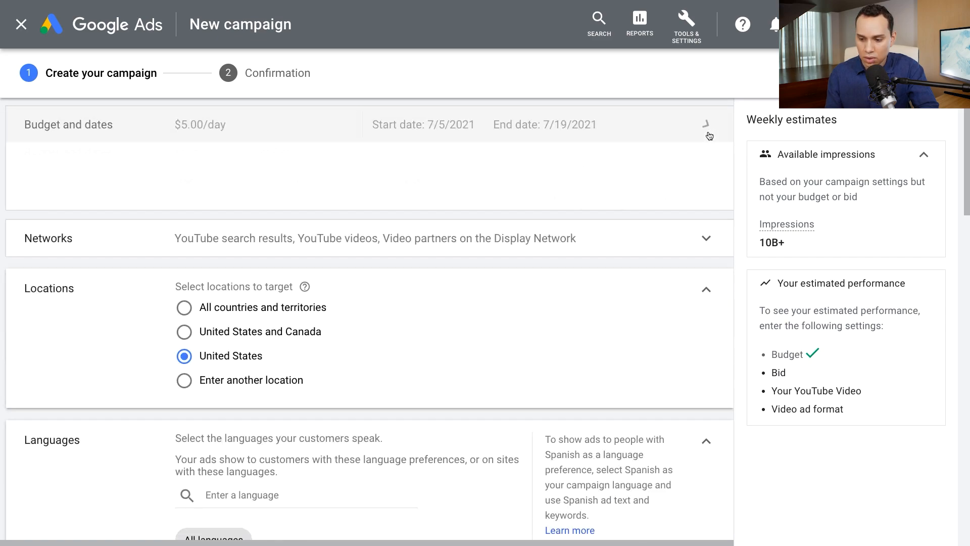
Exclude video partners on the Display Network from the campaign's networks.
{"action": "left_click", "coordinate": [333, 158]}
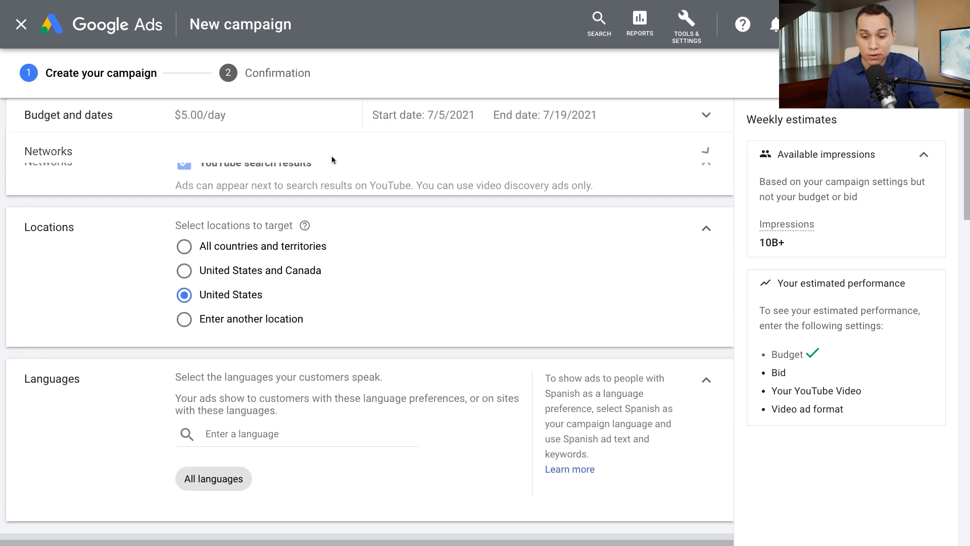
{"action": "left_click", "coordinate": [184, 298]}
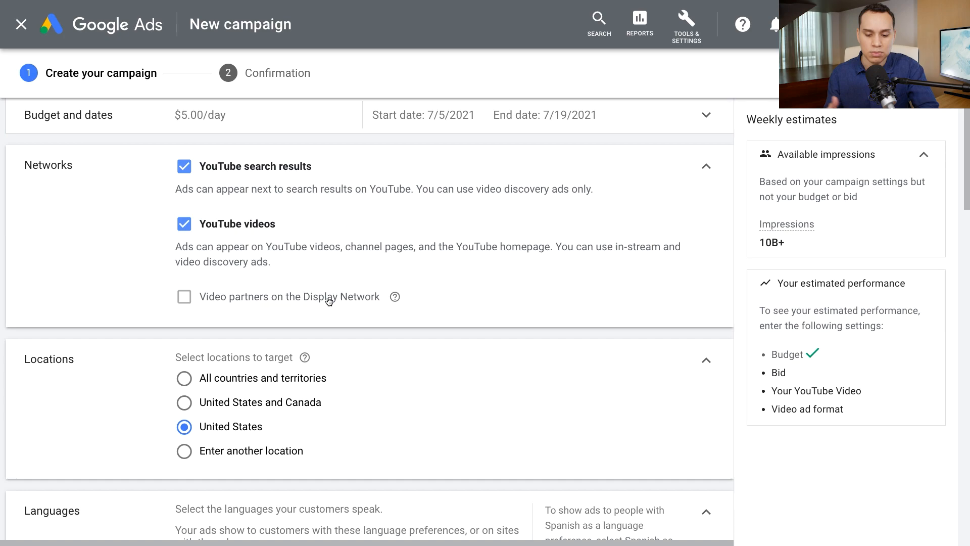
Switch location targeting to another location and enable adding locations in bulk in the advanced search.
{"action": "scroll", "coordinate": [329, 301], "scroll_direction": "down", "scroll_amount": 4}
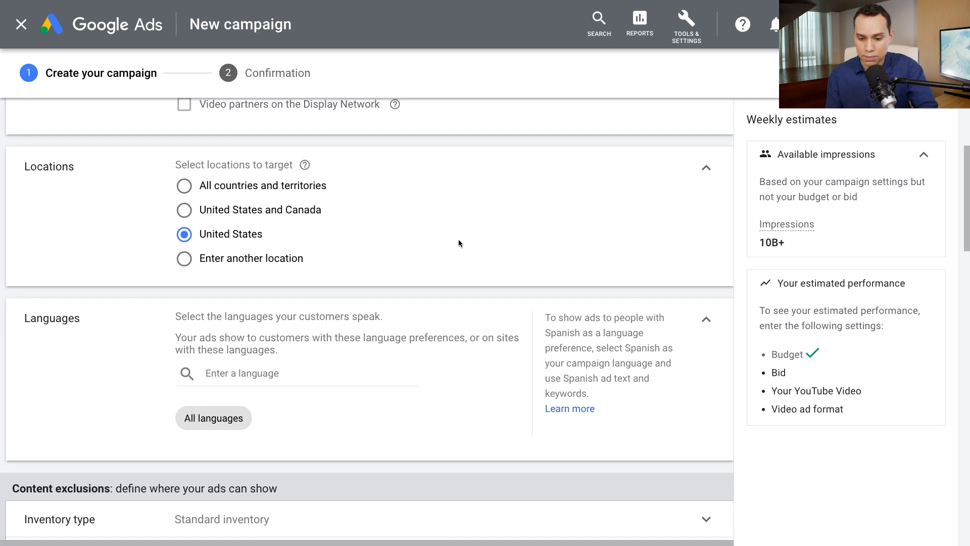
{"action": "left_click", "coordinate": [283, 260]}
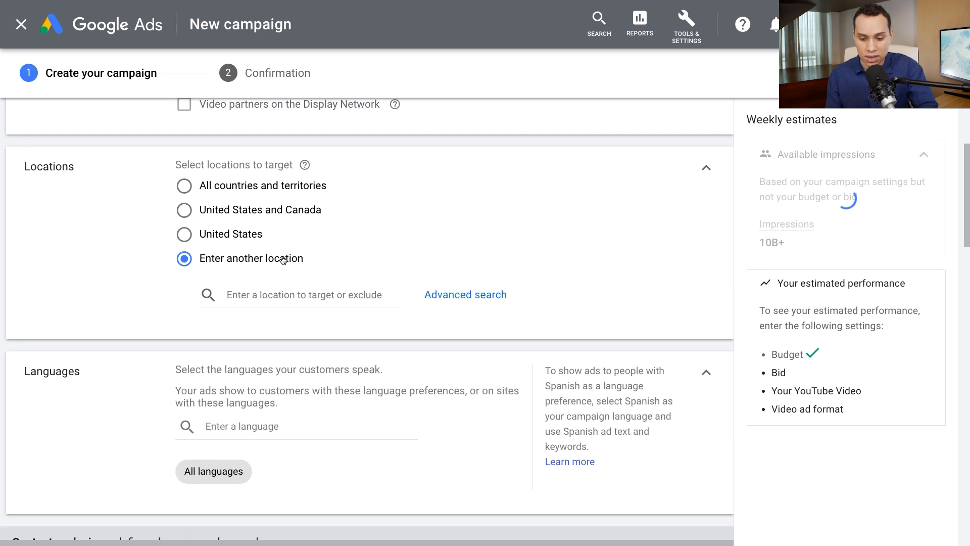
{"action": "left_click", "coordinate": [478, 296]}
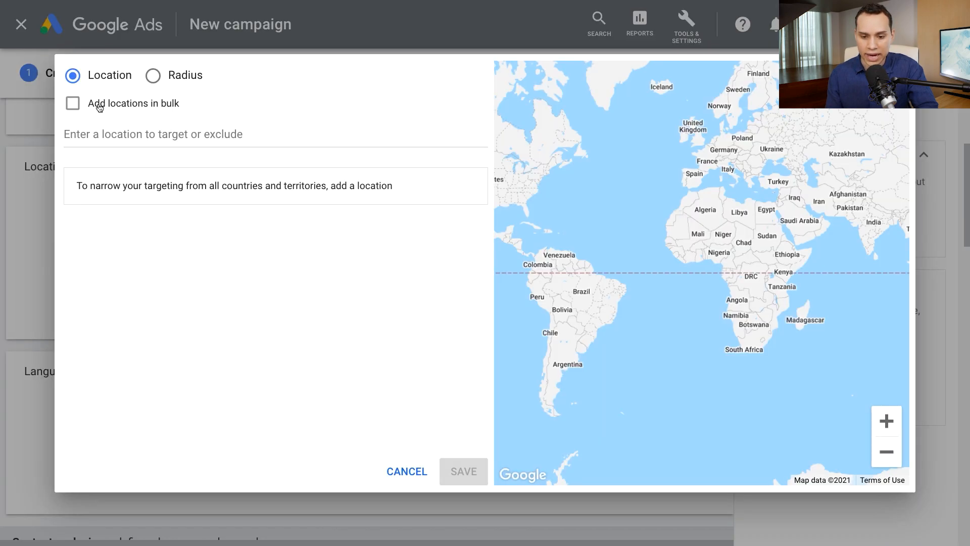
{"action": "left_click", "coordinate": [100, 105]}
{"action": "left_click", "coordinate": [181, 141]}
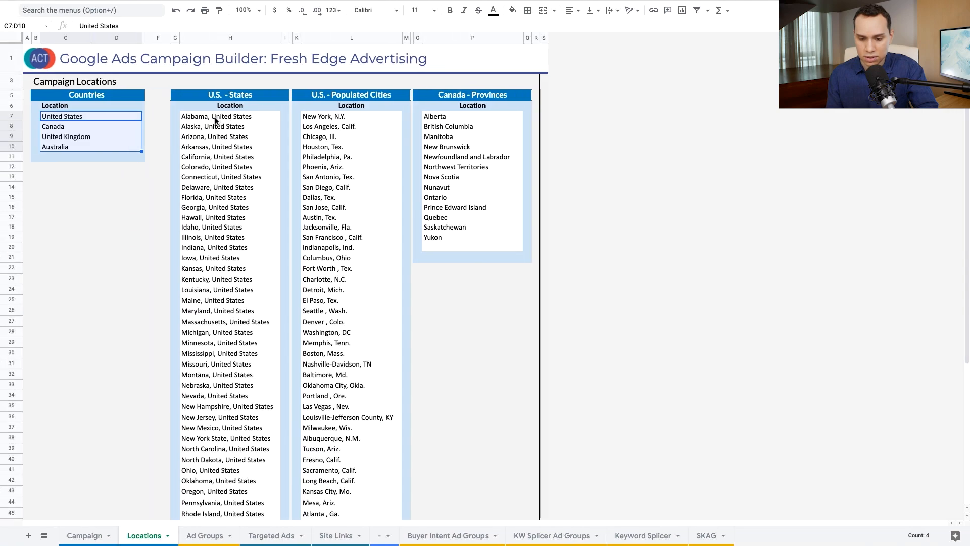
In the Google Sheets campaign builder, copy the U.S. states location list from Alabama through Wyoming.
{"action": "left_click", "coordinate": [215, 119]}
{"action": "scroll", "coordinate": [216, 120], "scroll_direction": "down", "scroll_amount": 8}
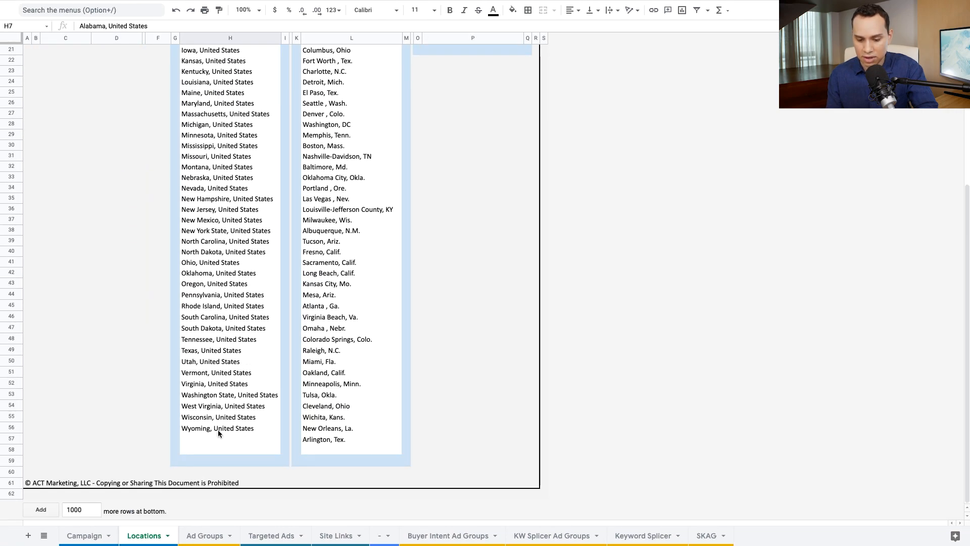
{"action": "left_click", "coordinate": [218, 430], "text": "shift"}
{"action": "key", "text": "ctrl+c"}
{"action": "scroll", "coordinate": [217, 429], "scroll_direction": "up", "scroll_amount": 8}
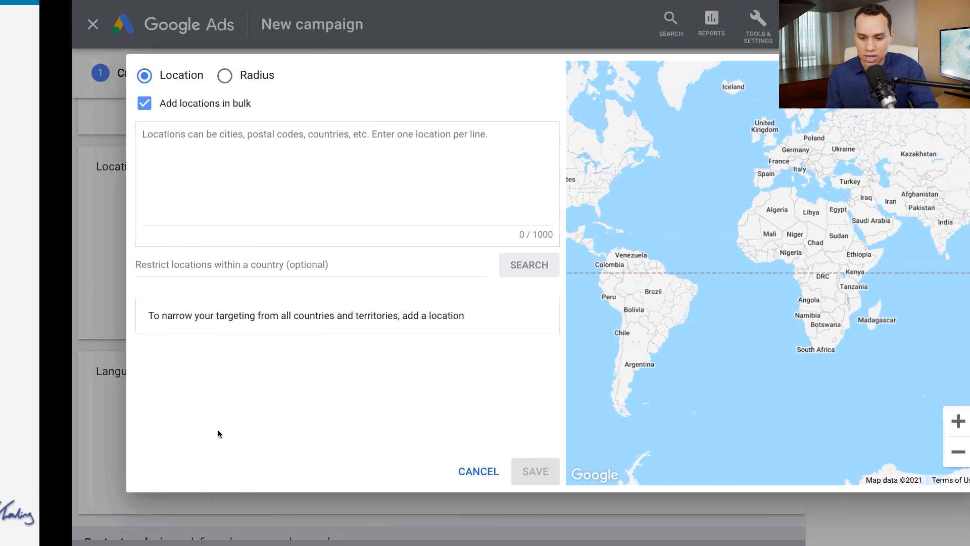
Back in Google Ads, paste the copied U.S. states into the bulk location search, target all matches and save.
{"action": "left_click", "coordinate": [174, 140]}
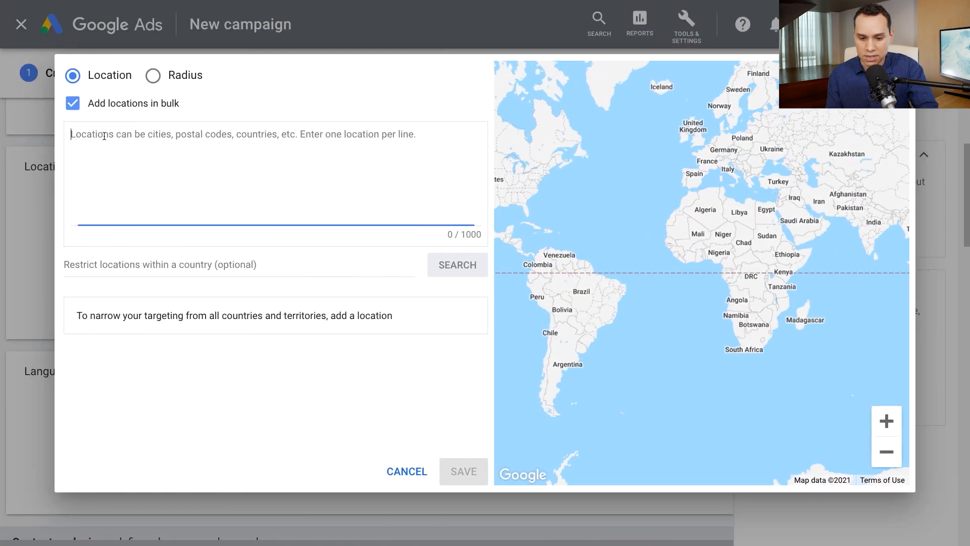
{"action": "key", "text": "ctrl+v"}
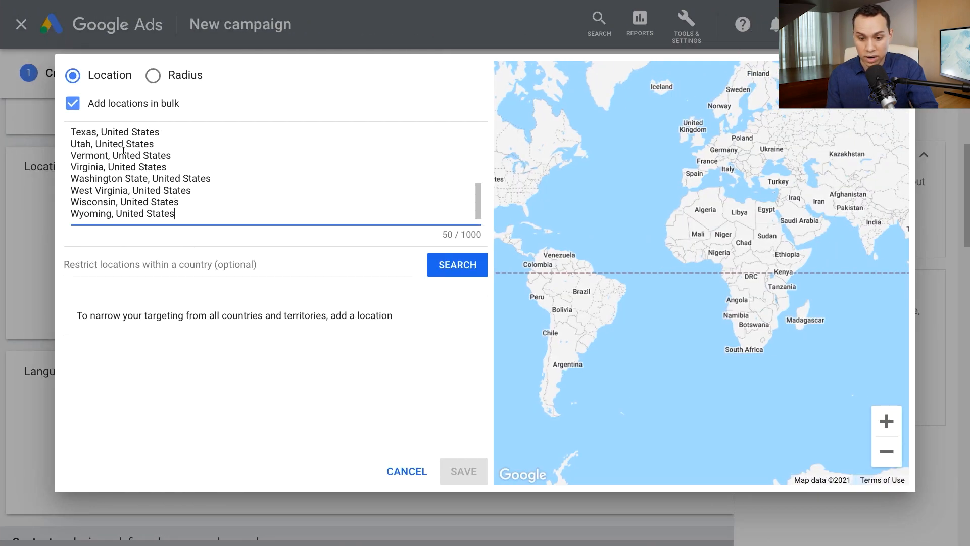
{"action": "left_click", "coordinate": [466, 271]}
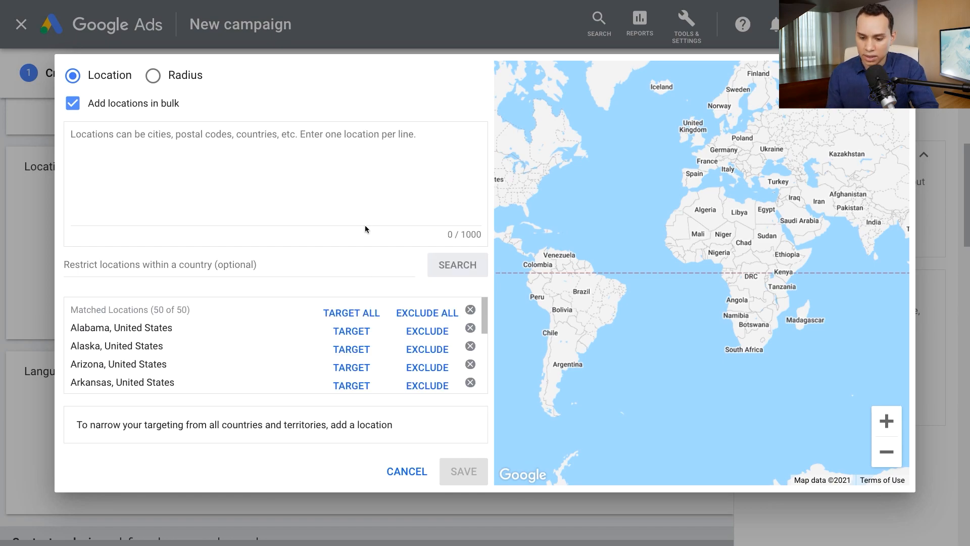
{"action": "left_click", "coordinate": [357, 317]}
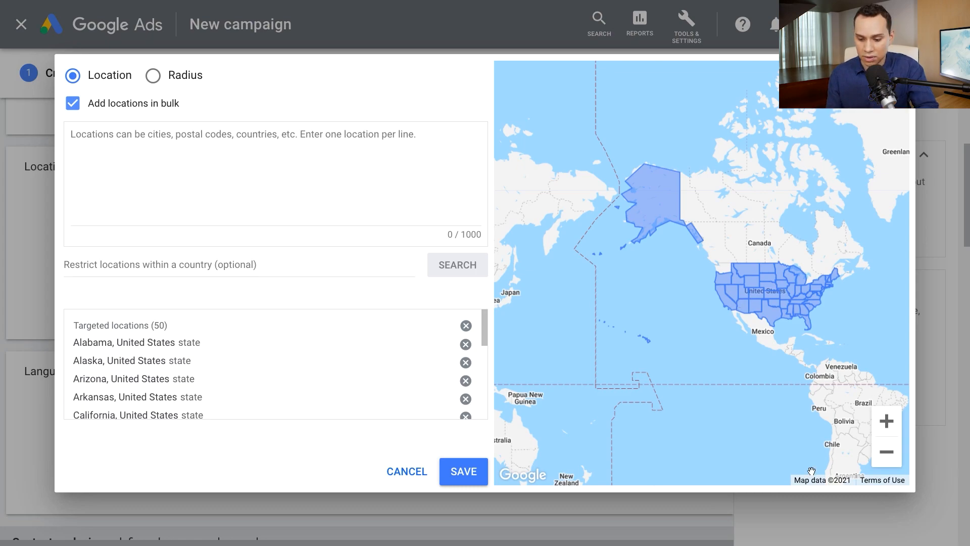
{"action": "left_click", "coordinate": [474, 479]}
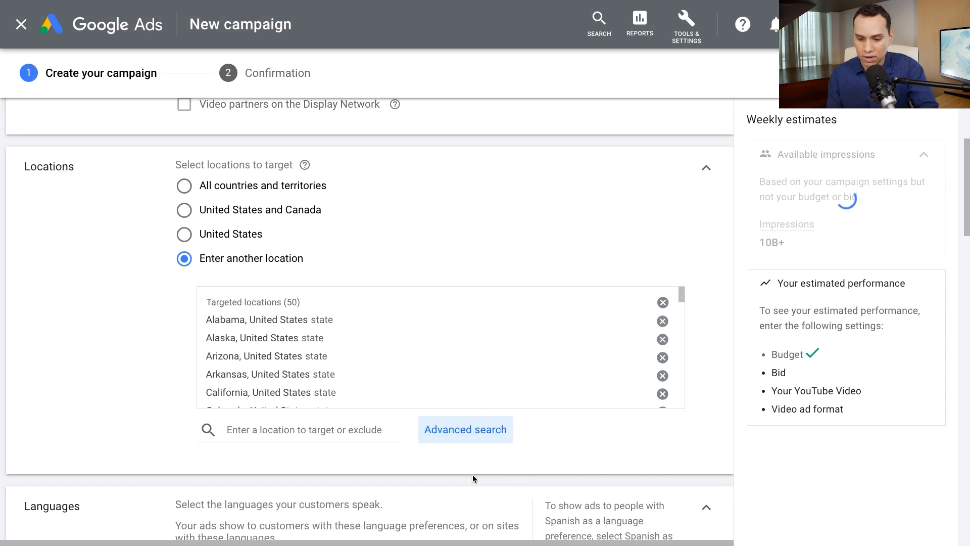
Set the campaign's content exclusion inventory type to Expanded inventory.
{"action": "scroll", "coordinate": [469, 232], "scroll_direction": "down", "scroll_amount": 3}
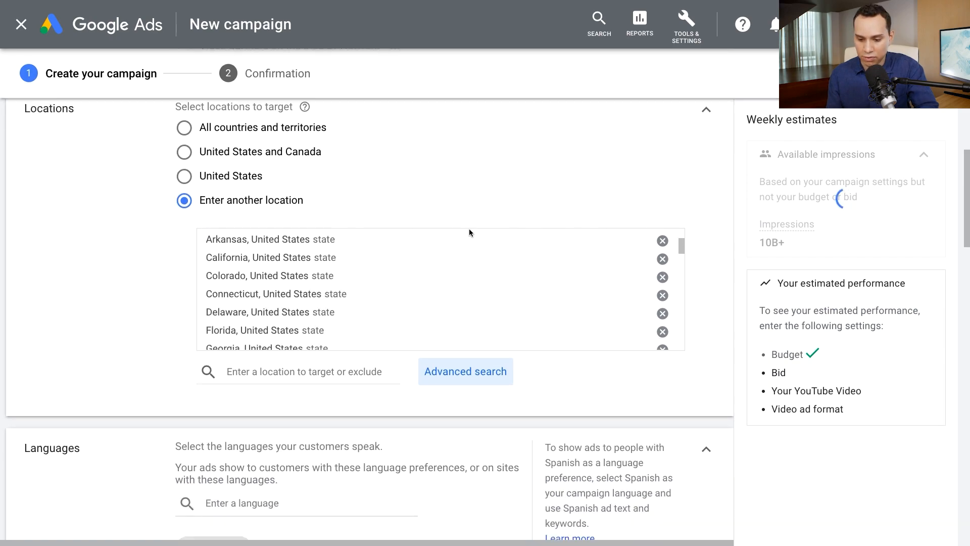
{"action": "scroll", "coordinate": [132, 234], "scroll_direction": "down", "scroll_amount": 5}
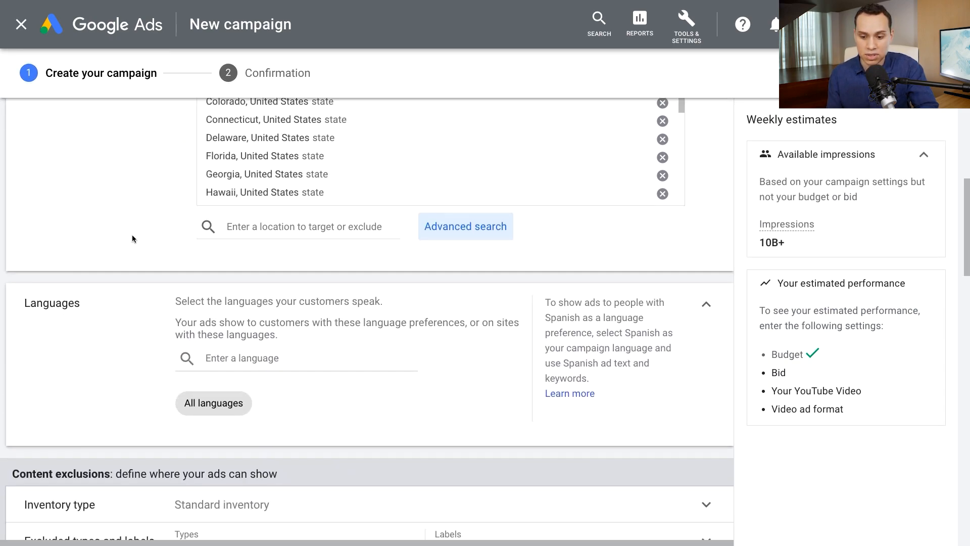
{"action": "scroll", "coordinate": [139, 215], "scroll_direction": "down", "scroll_amount": 1}
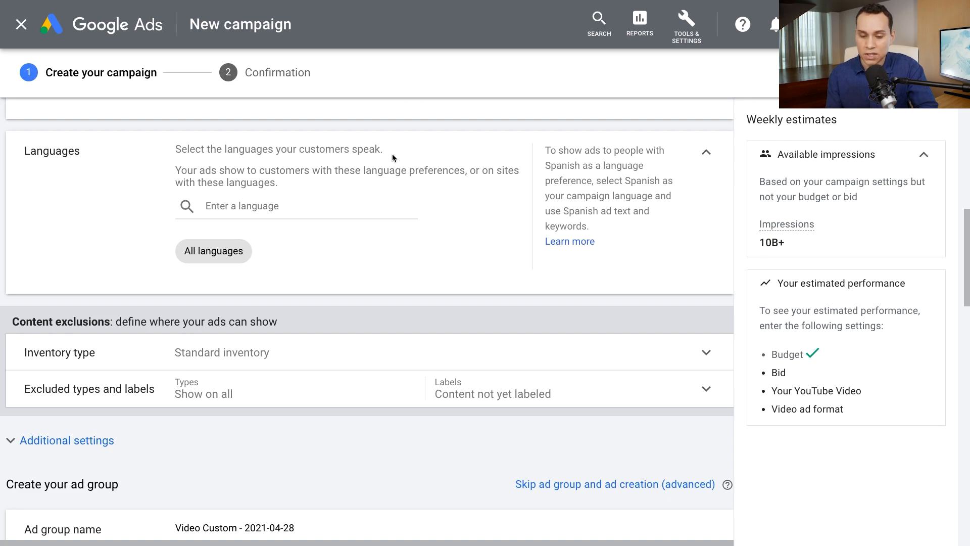
{"action": "scroll", "coordinate": [392, 154], "scroll_direction": "down", "scroll_amount": 4}
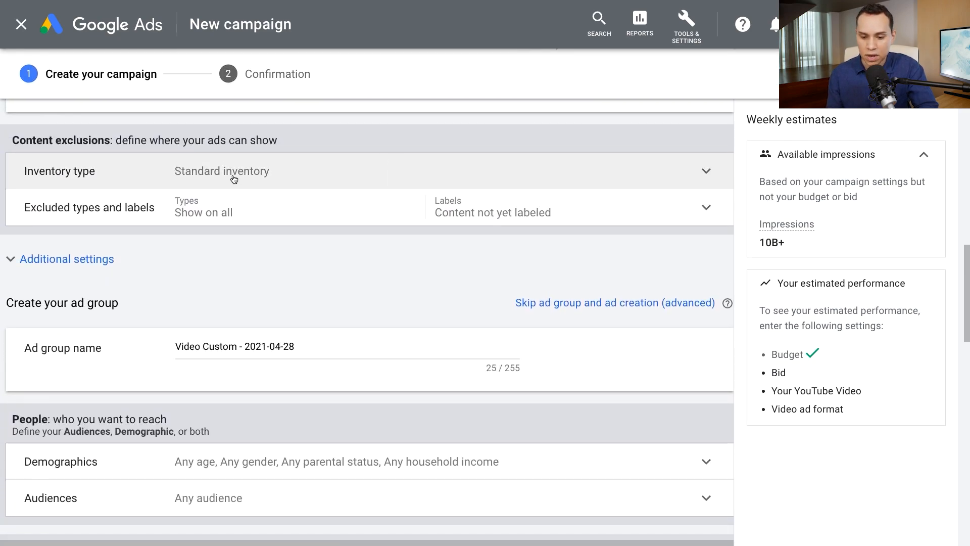
{"action": "left_click", "coordinate": [234, 179]}
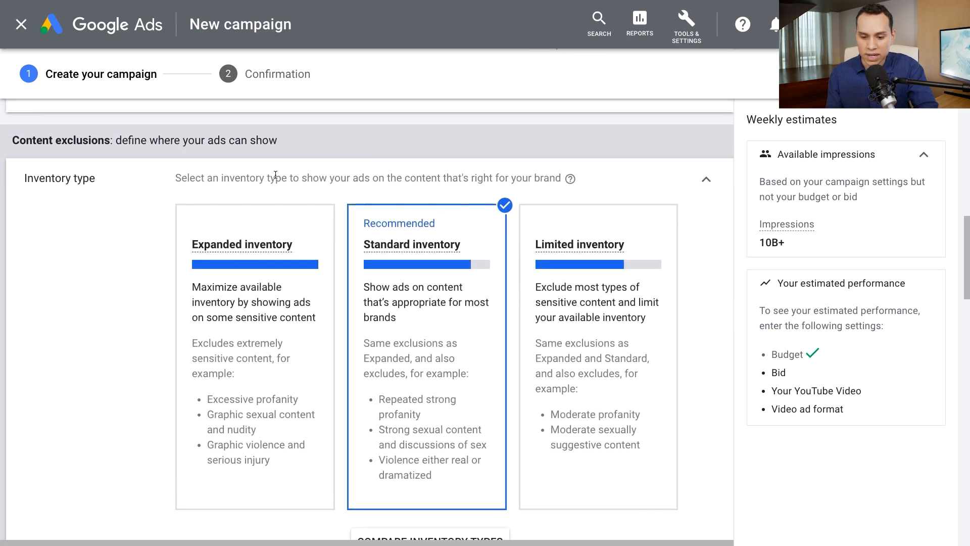
{"action": "scroll", "coordinate": [352, 209], "scroll_direction": "down", "scroll_amount": 1}
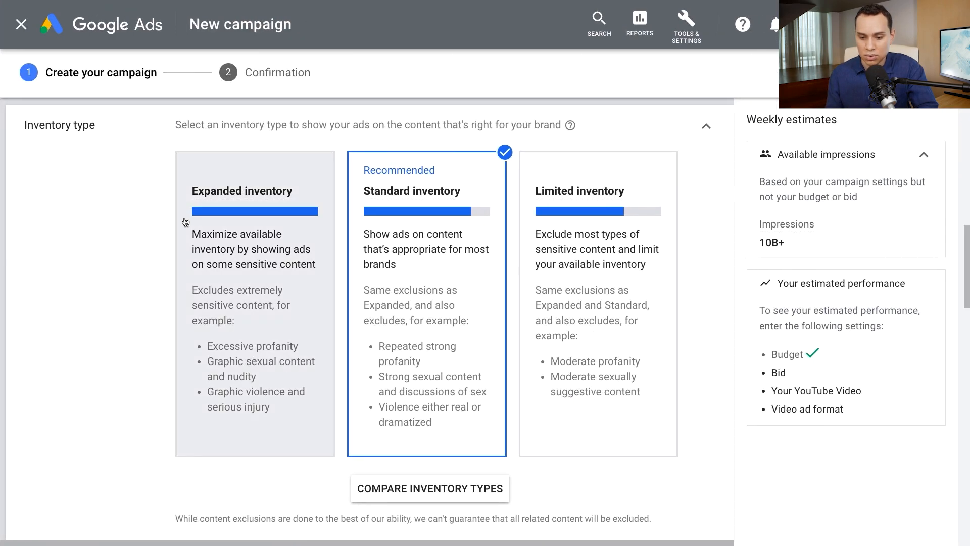
{"action": "left_click", "coordinate": [259, 232]}
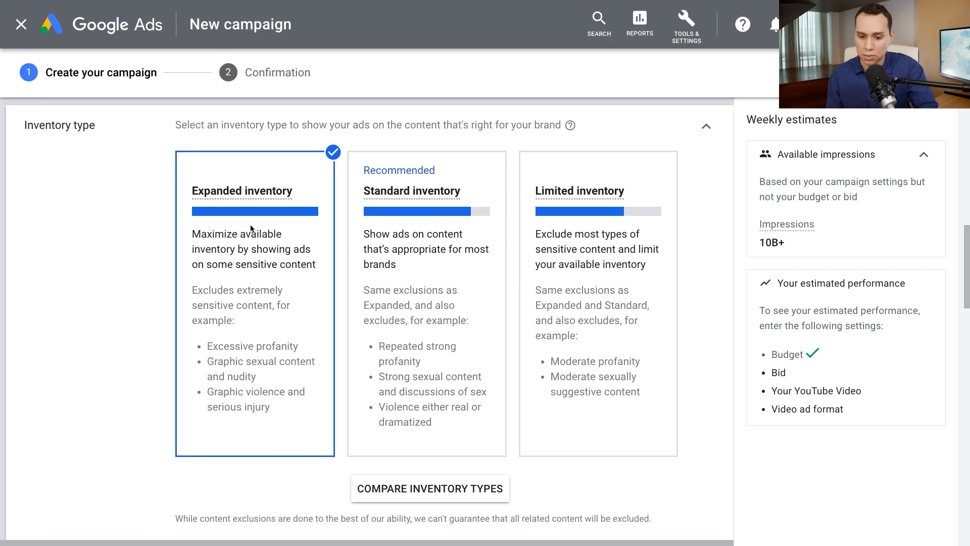
Exclude Embedded YouTube videos and Live streaming videos from the campaign's content, and remove the exclusion for Content not yet labeled.
{"action": "scroll", "coordinate": [281, 263], "scroll_direction": "down", "scroll_amount": 3}
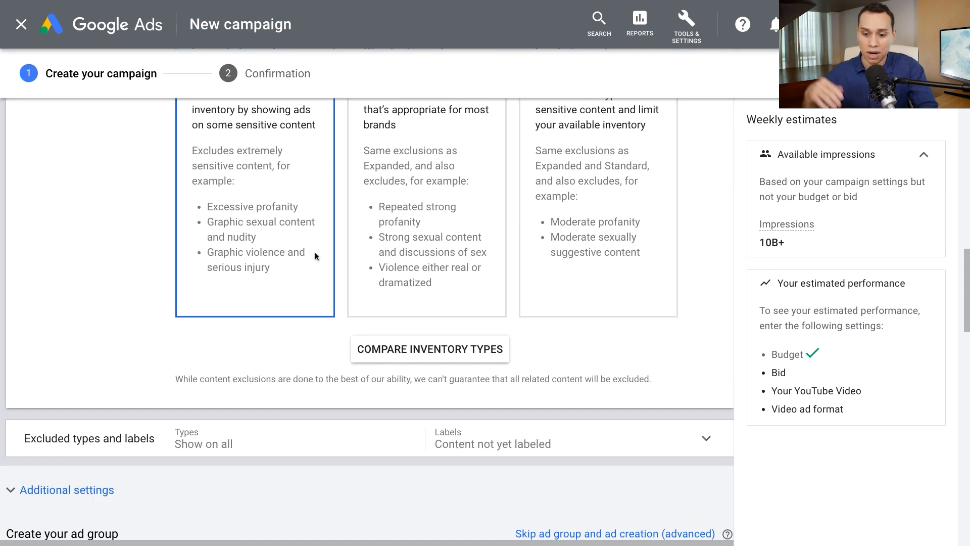
{"action": "scroll", "coordinate": [315, 257], "scroll_direction": "down", "scroll_amount": 6}
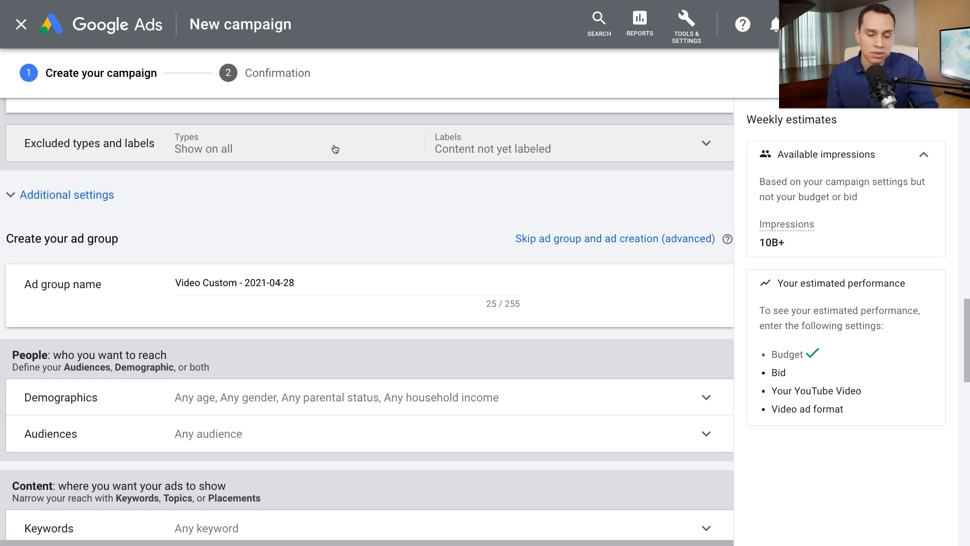
{"action": "scroll", "coordinate": [335, 149], "scroll_direction": "up", "scroll_amount": 8}
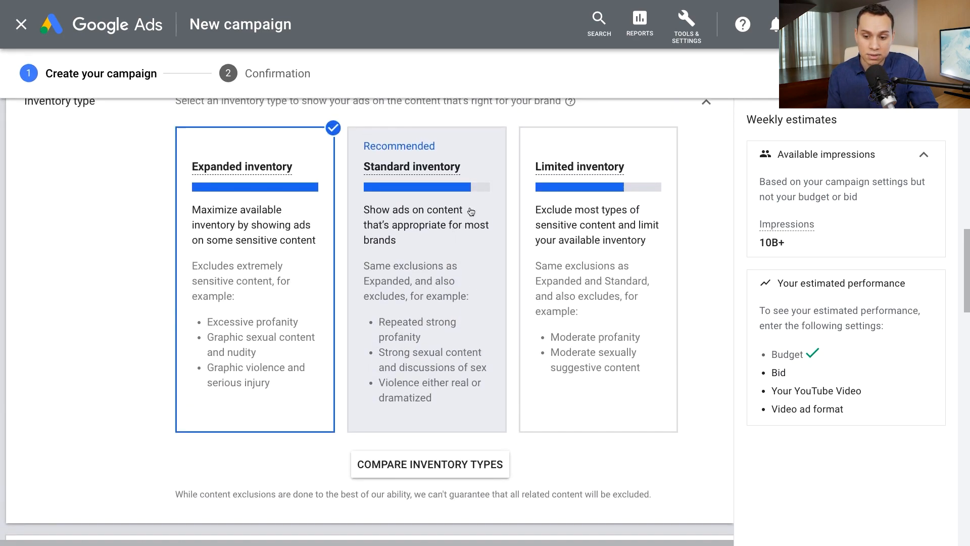
{"action": "scroll", "coordinate": [375, 330], "scroll_direction": "down", "scroll_amount": 4}
{"action": "left_click", "coordinate": [179, 326]}
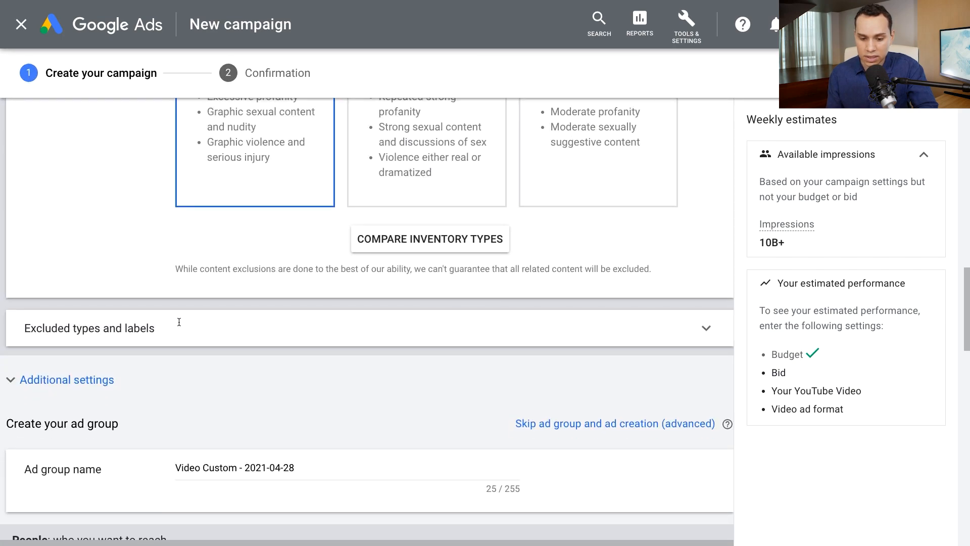
{"action": "scroll", "coordinate": [164, 351], "scroll_direction": "down", "scroll_amount": 2}
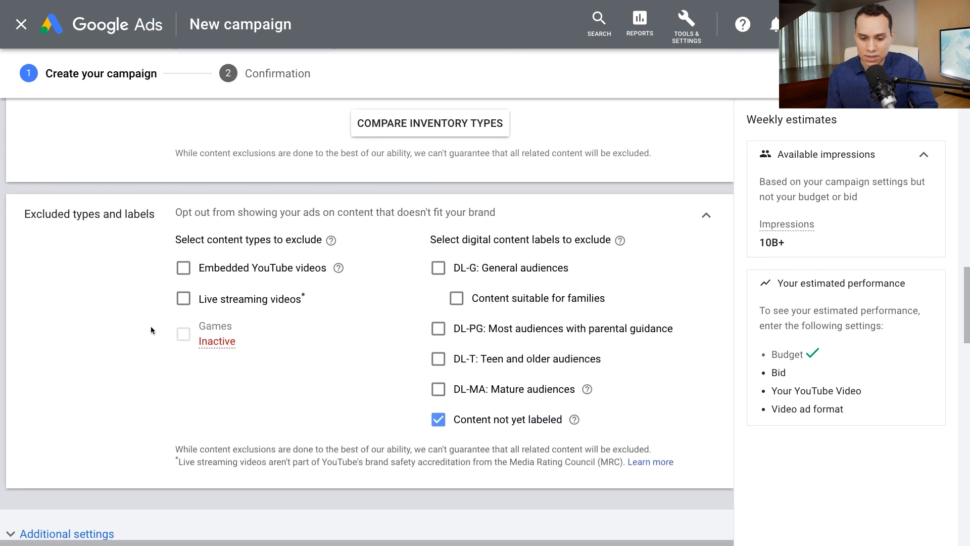
{"action": "left_click", "coordinate": [184, 271]}
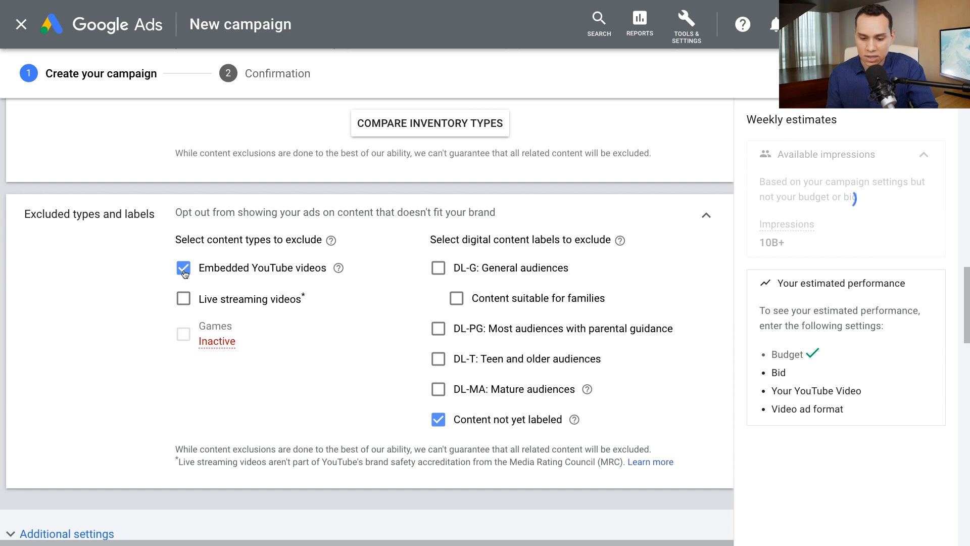
{"action": "left_click", "coordinate": [183, 299]}
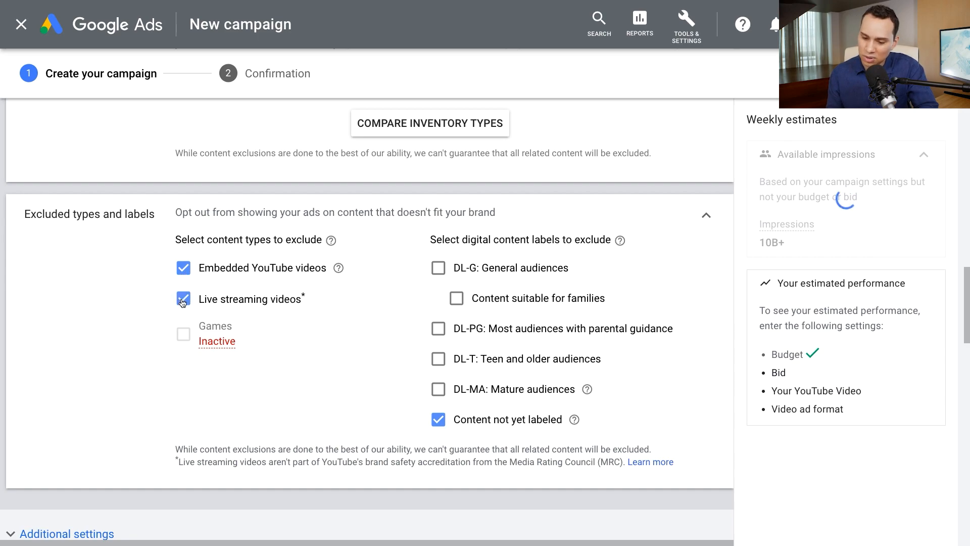
{"action": "left_click", "coordinate": [436, 419]}
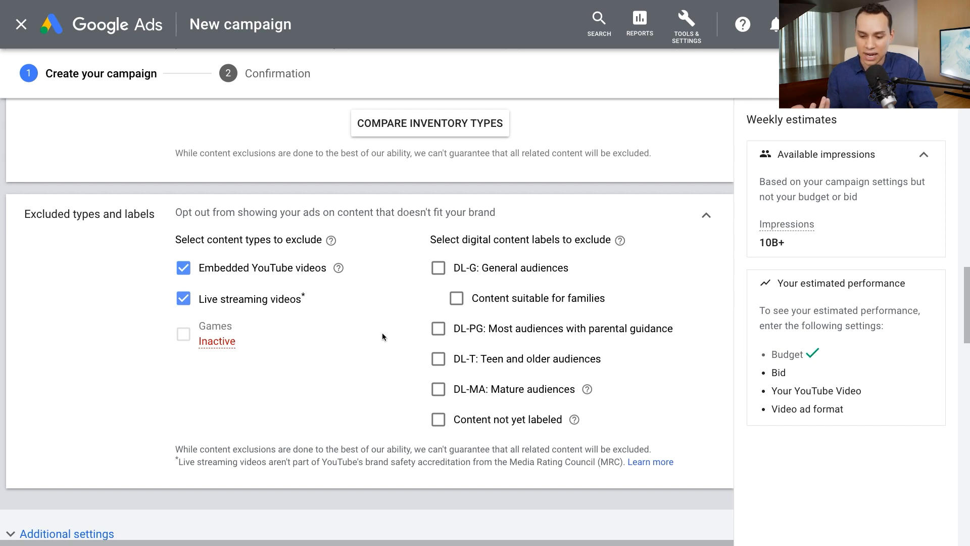
In the campaign's additional settings, set specific device targeting to computers, mobile phones and tablets, leaving out TV screens.
{"action": "scroll", "coordinate": [382, 335], "scroll_direction": "down", "scroll_amount": 1}
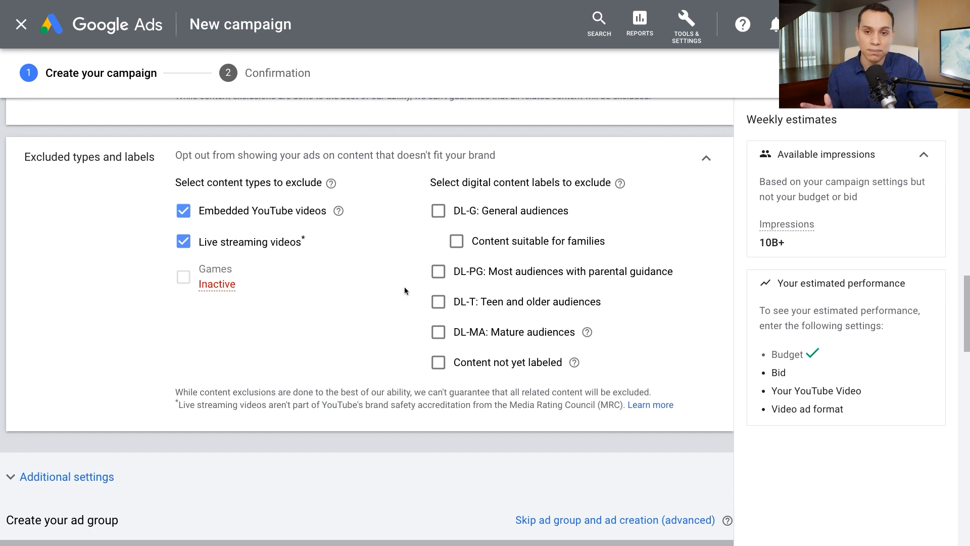
{"action": "scroll", "coordinate": [405, 291], "scroll_direction": "down", "scroll_amount": 8}
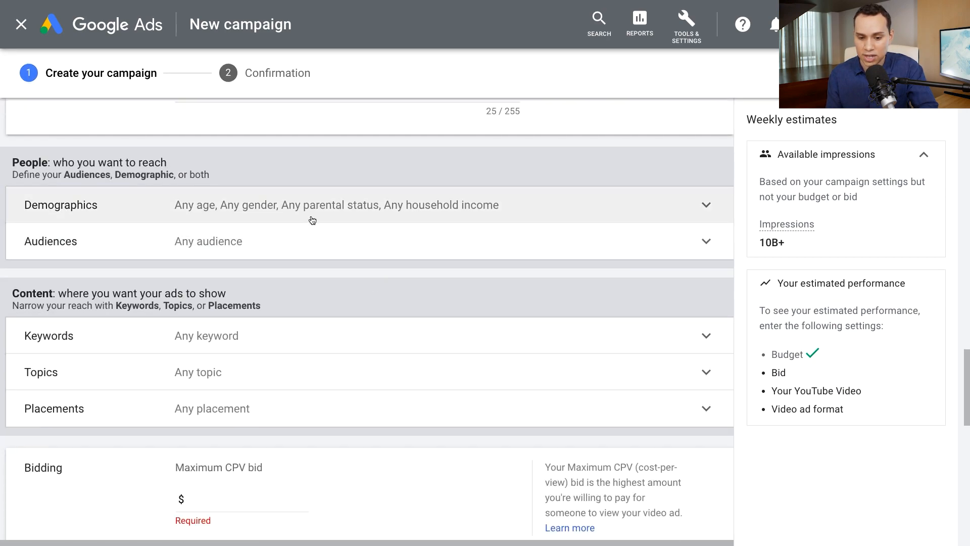
{"action": "scroll", "coordinate": [363, 208], "scroll_direction": "up", "scroll_amount": 3}
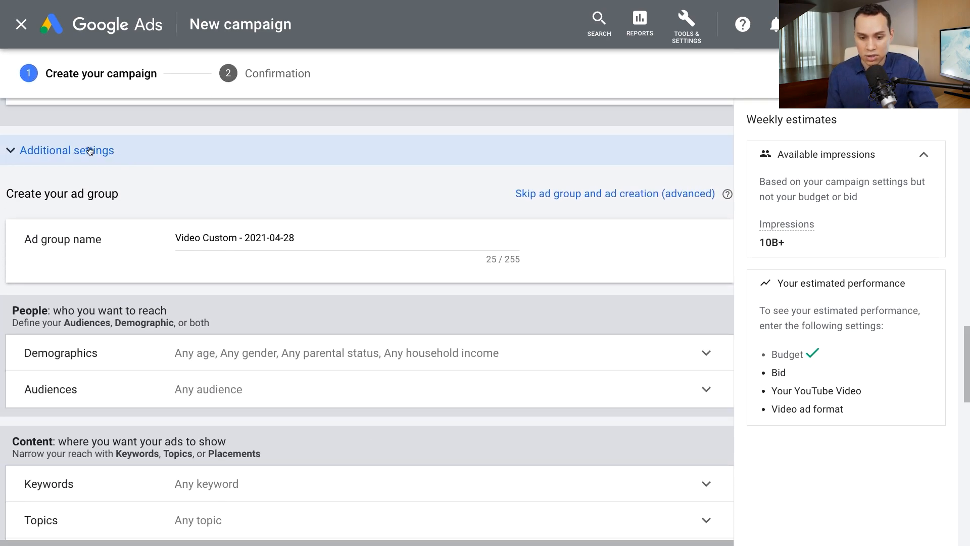
{"action": "left_click", "coordinate": [89, 150]}
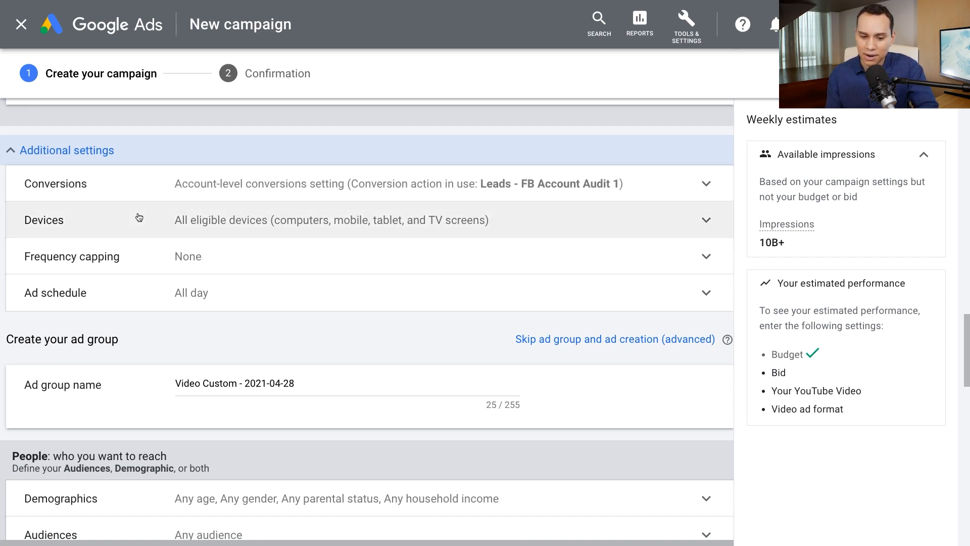
{"action": "left_click", "coordinate": [141, 221]}
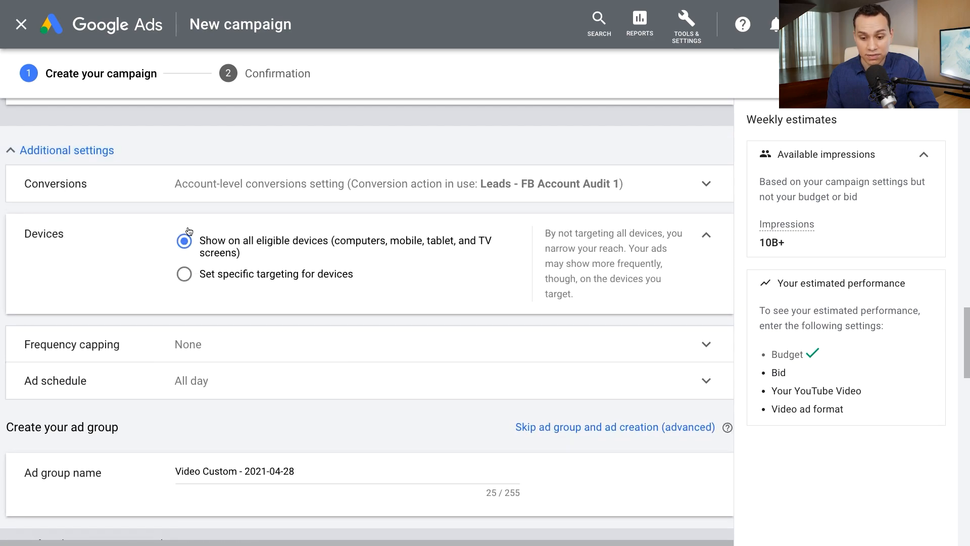
{"action": "left_click", "coordinate": [239, 278]}
{"action": "scroll", "coordinate": [321, 252], "scroll_direction": "down", "scroll_amount": 2}
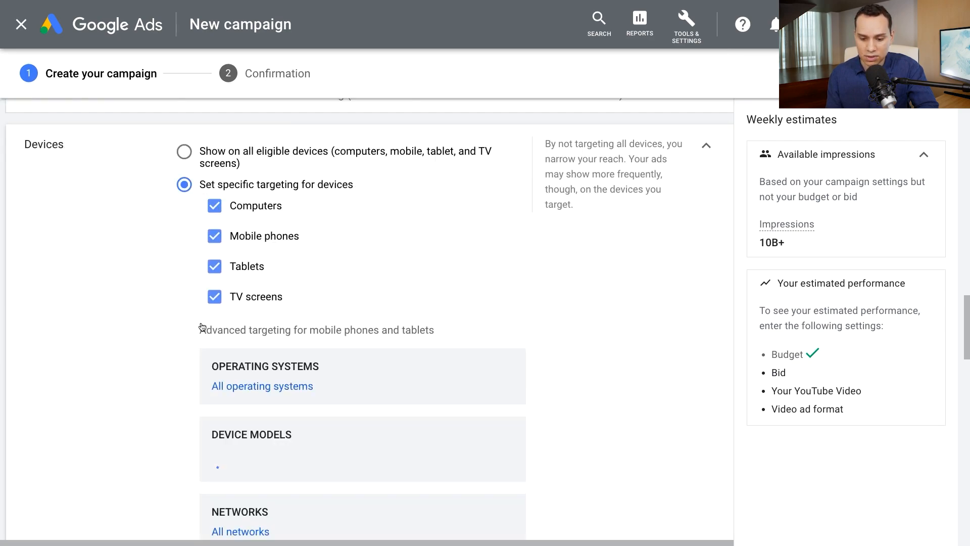
{"action": "left_click", "coordinate": [215, 302]}
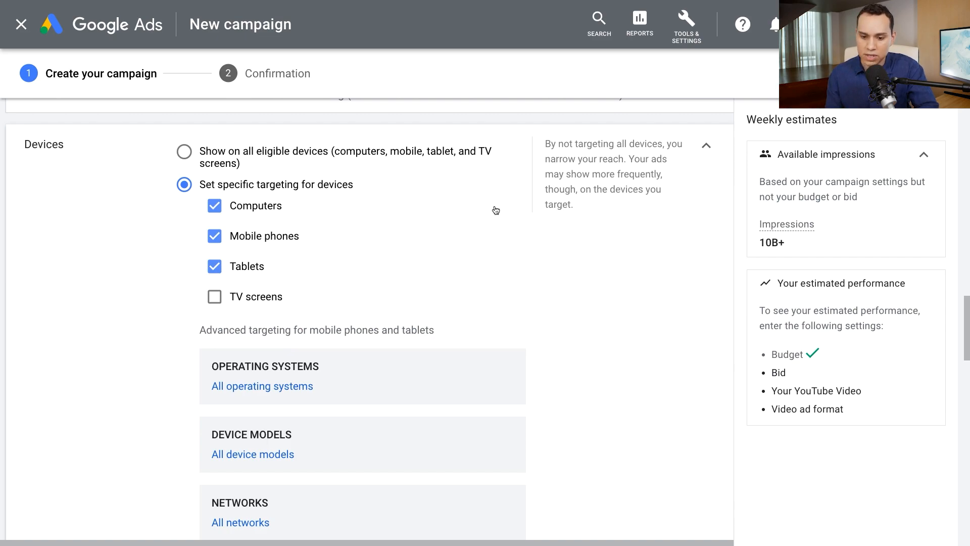
{"action": "scroll", "coordinate": [495, 210], "scroll_direction": "down", "scroll_amount": 1}
{"action": "scroll", "coordinate": [565, 221], "scroll_direction": "down", "scroll_amount": 1}
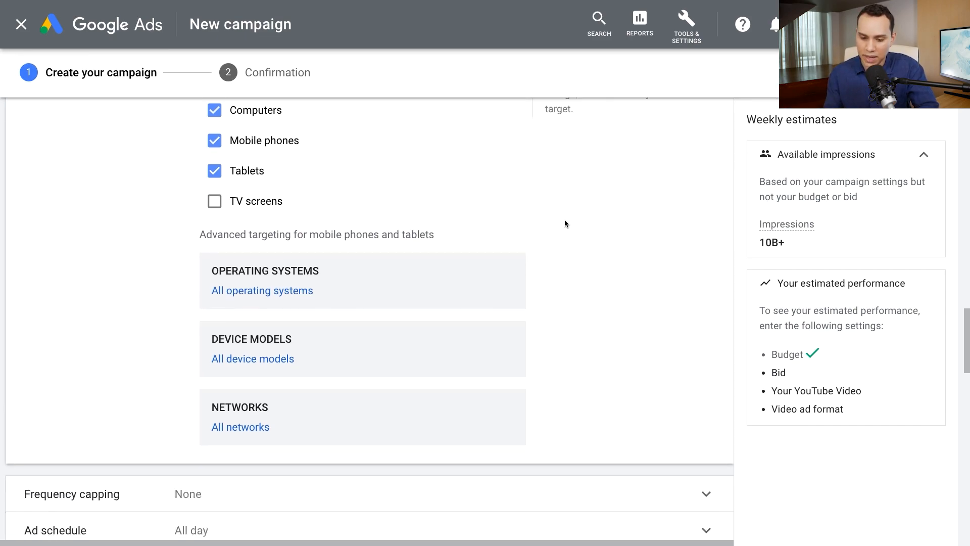
{"action": "scroll", "coordinate": [499, 204], "scroll_direction": "up", "scroll_amount": 2}
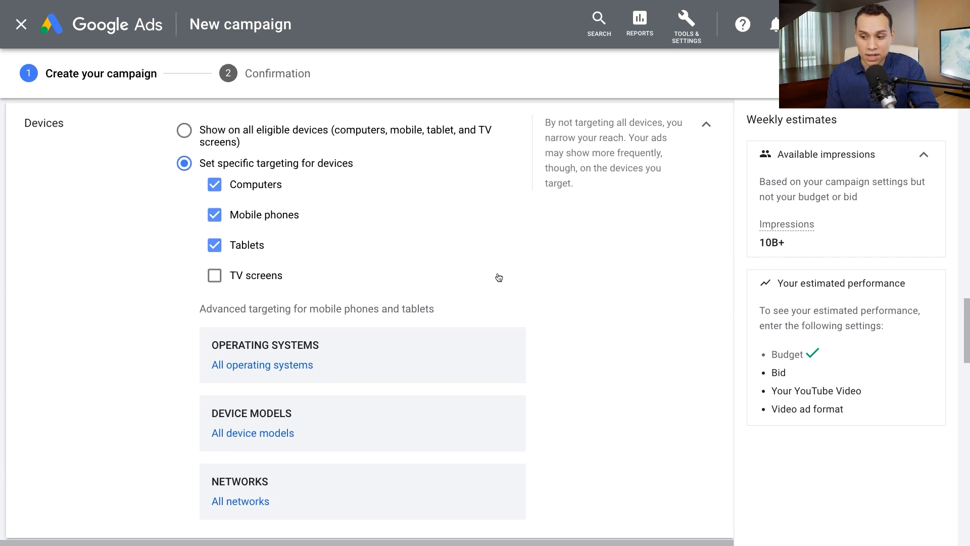
Skip ad group and ad creation for this campaign and confirm the choice.
{"action": "scroll", "coordinate": [511, 249], "scroll_direction": "down", "scroll_amount": 4}
{"action": "scroll", "coordinate": [511, 251], "scroll_direction": "down", "scroll_amount": 1}
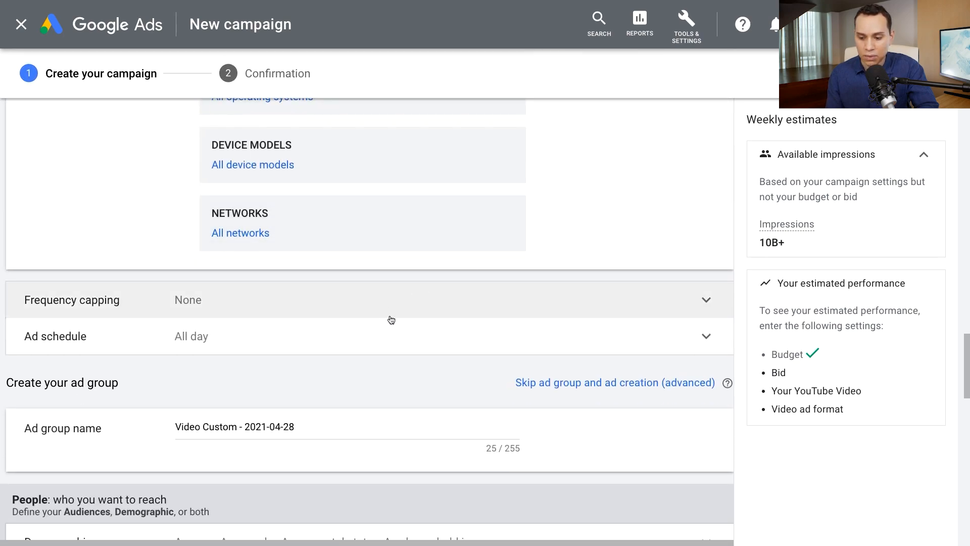
{"action": "scroll", "coordinate": [390, 321], "scroll_direction": "down", "scroll_amount": 2}
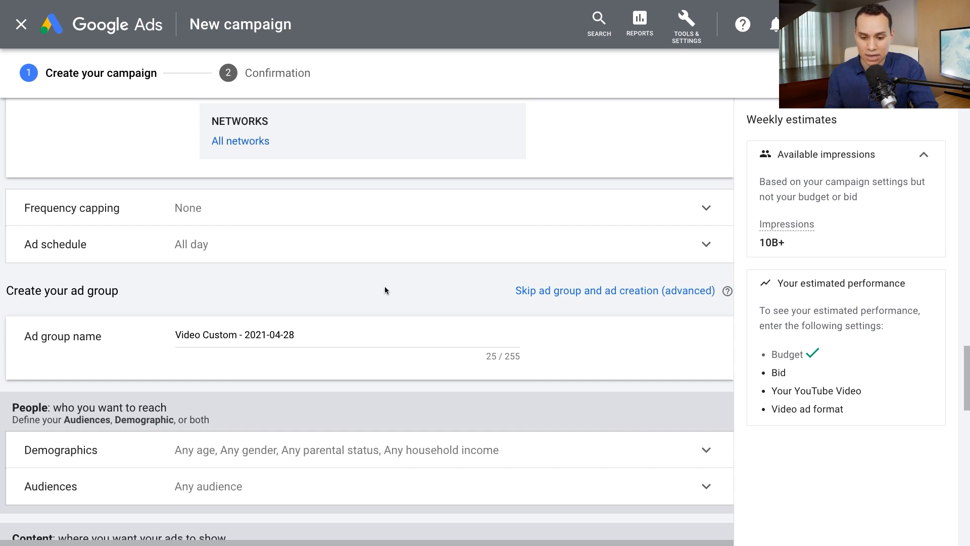
{"action": "scroll", "coordinate": [385, 289], "scroll_direction": "down", "scroll_amount": 2}
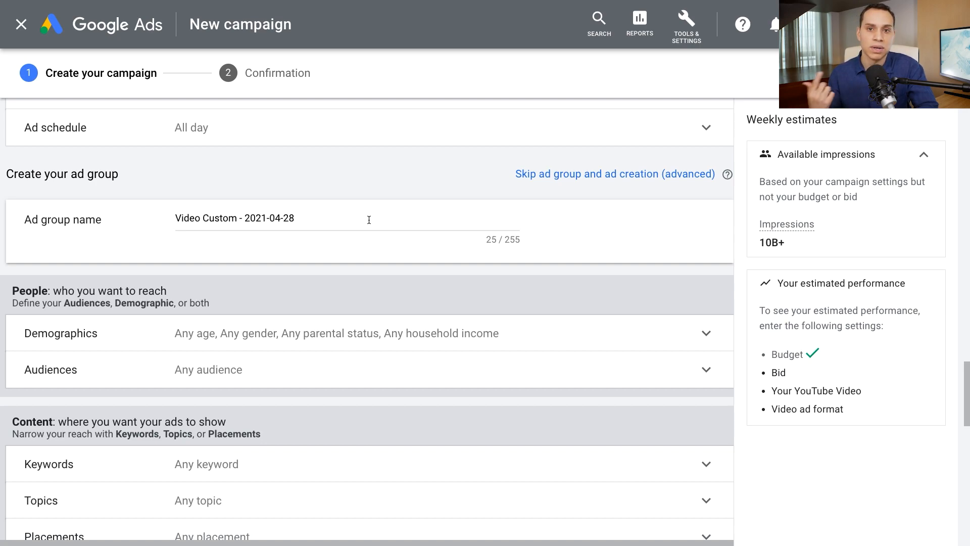
{"action": "left_click", "coordinate": [589, 176]}
{"action": "left_click", "coordinate": [536, 341]}
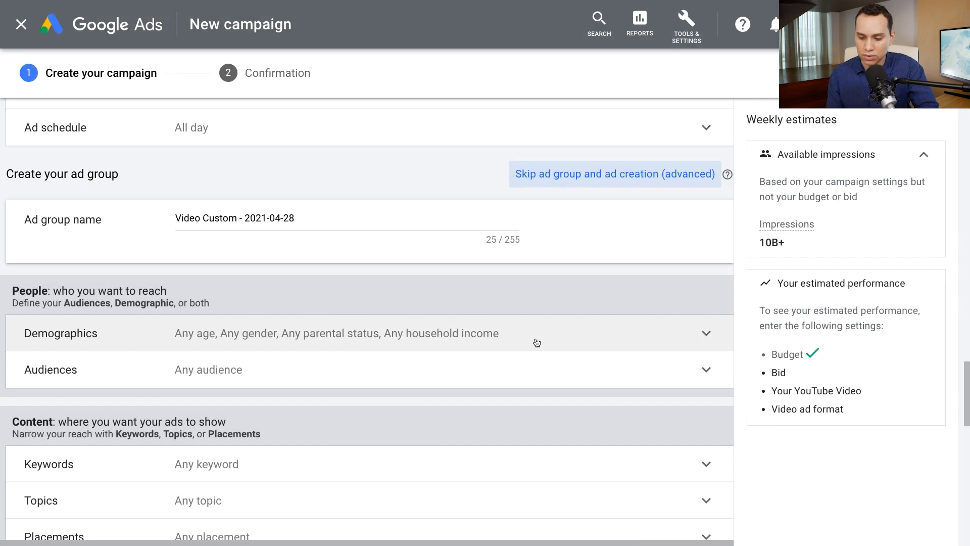
{"action": "left_click", "coordinate": [644, 172]}
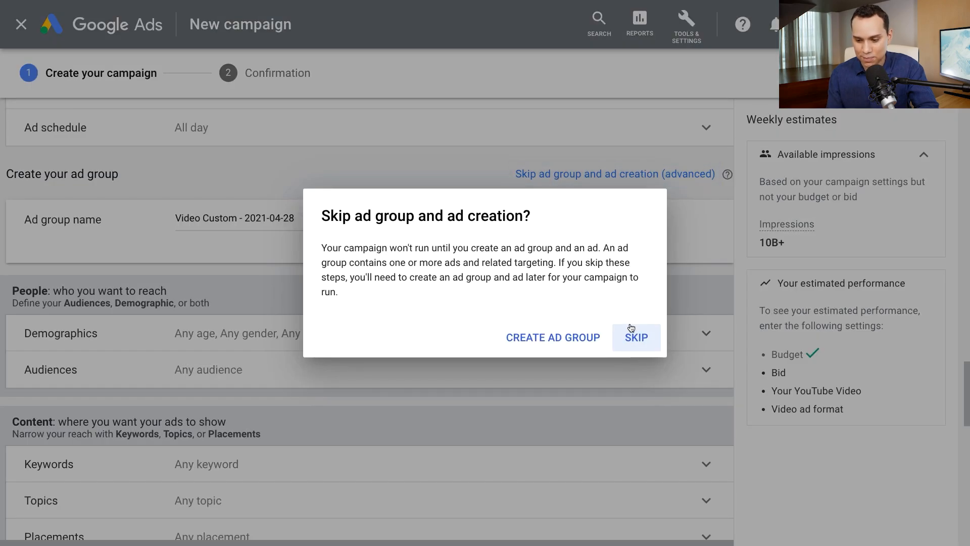
{"action": "left_click", "coordinate": [631, 340]}
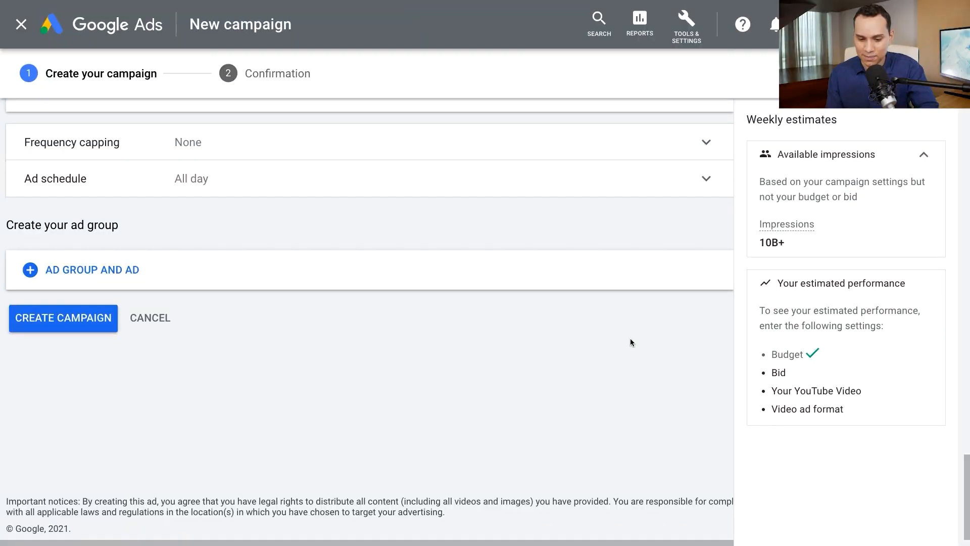
Create the campaign and continue from the confirmation page to the new campaign.
{"action": "left_click", "coordinate": [85, 321]}
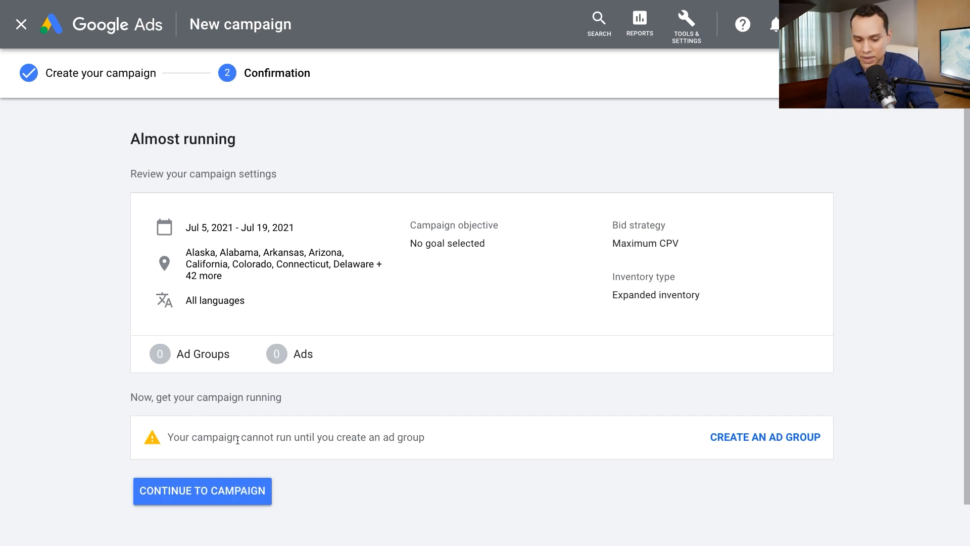
{"action": "left_click", "coordinate": [212, 486]}
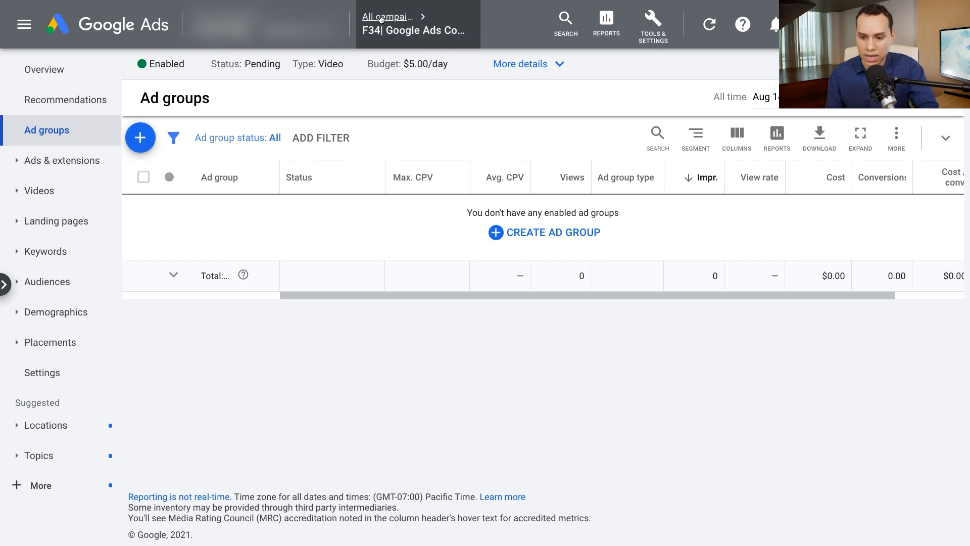
{"action": "mouse_move", "coordinate": [383, 32]}
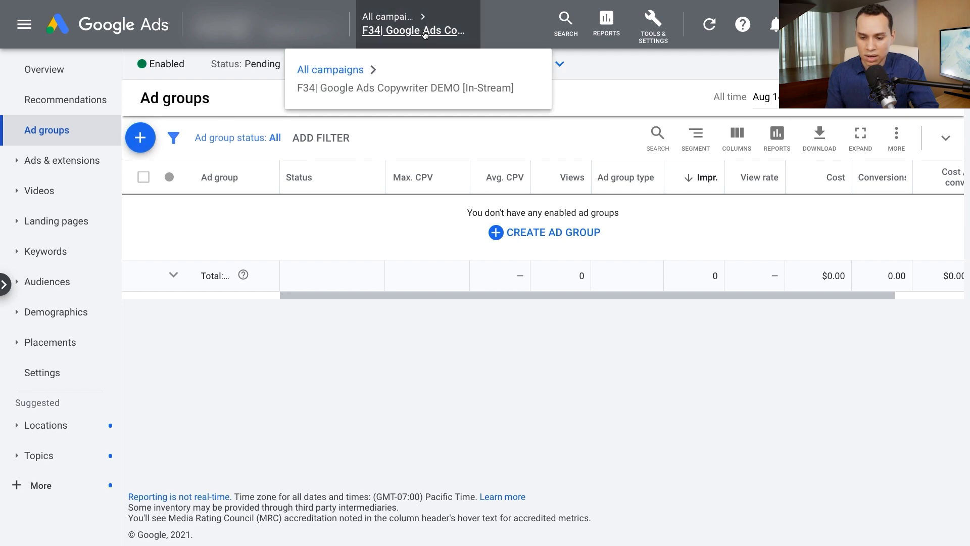
{"action": "key", "text": "super+0"}
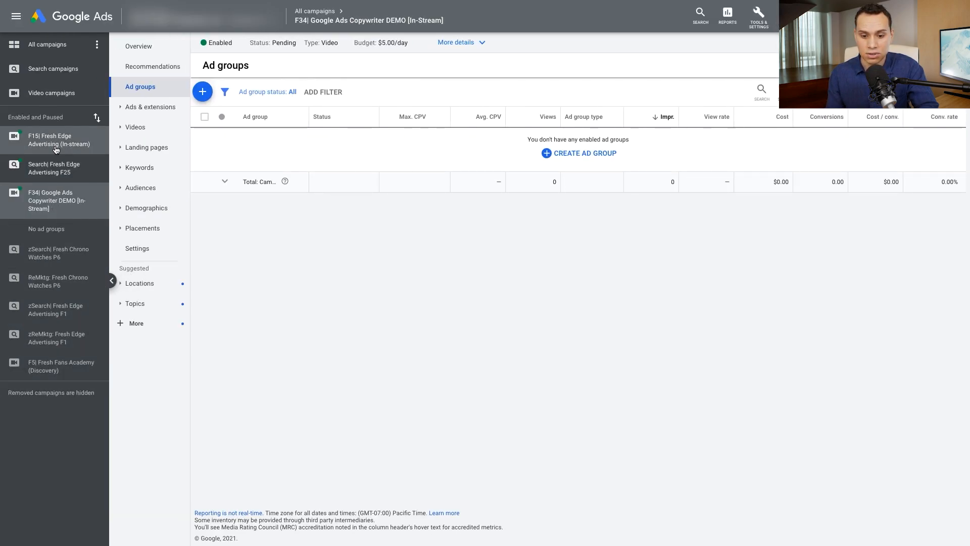
Start a new ad group in the campaign and name it "Combined Audience: New Biz + SEM".
{"action": "left_click", "coordinate": [203, 92]}
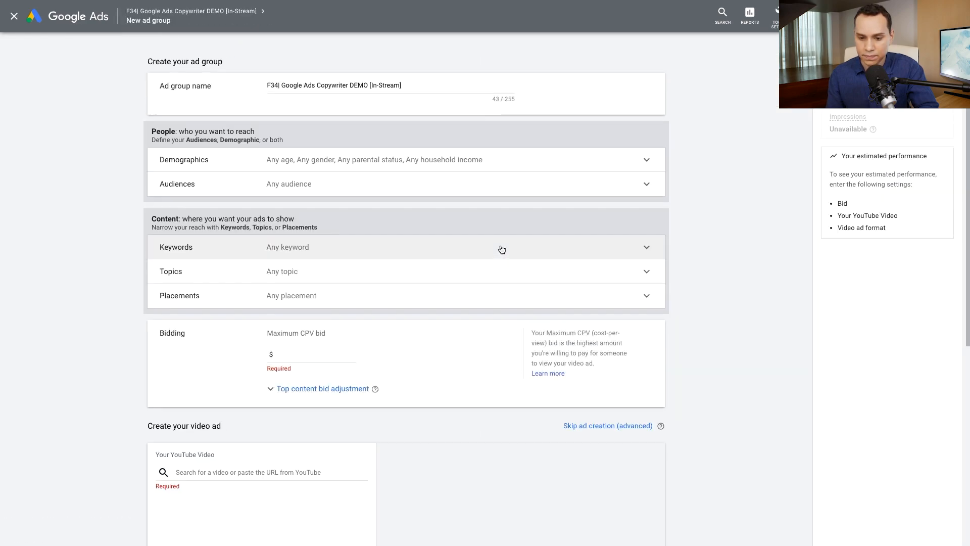
{"action": "left_click", "coordinate": [428, 88]}
{"action": "key", "text": "ctrl+a"}
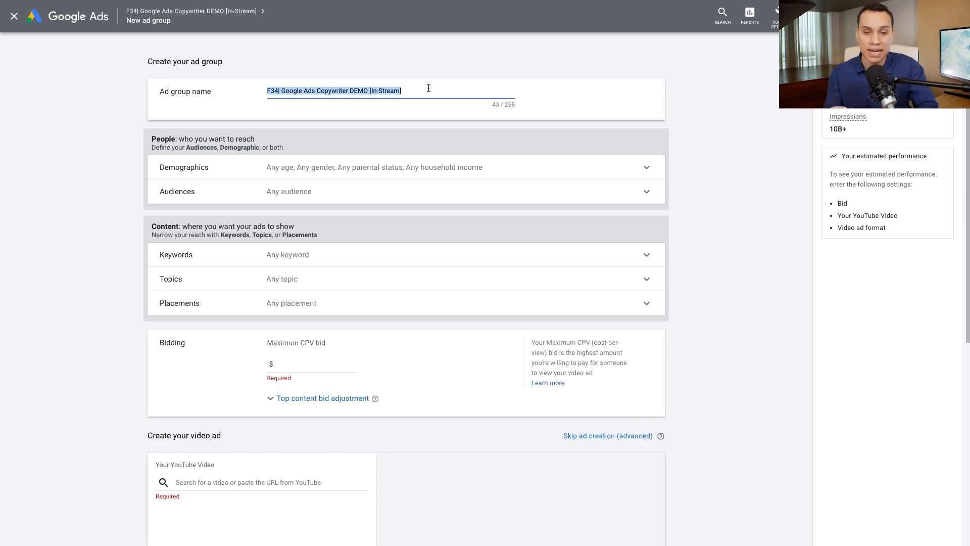
{"action": "left_click", "coordinate": [460, 85]}
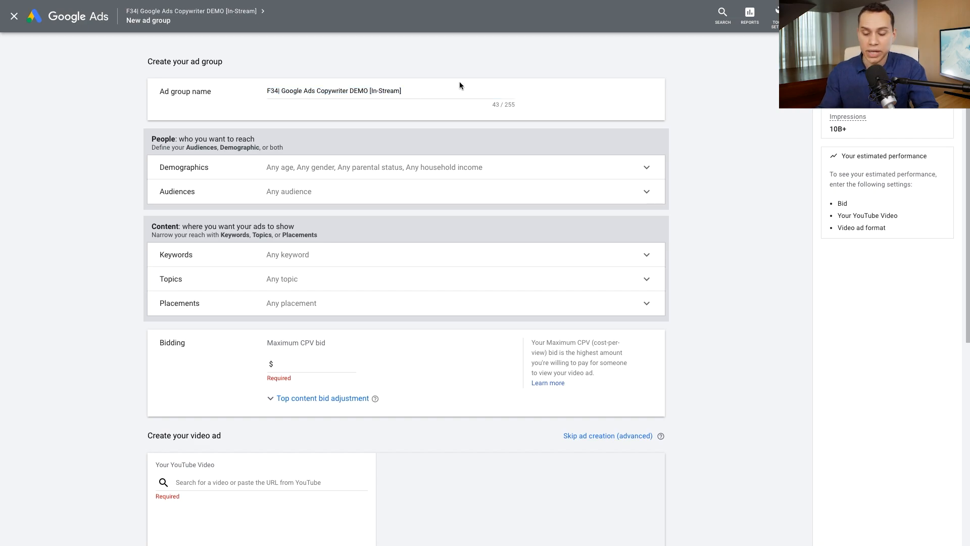
{"action": "key", "text": "ctrl+plus"}
{"action": "key", "text": "ctrl+plus"}
{"action": "key", "text": "ctrl+plus"}
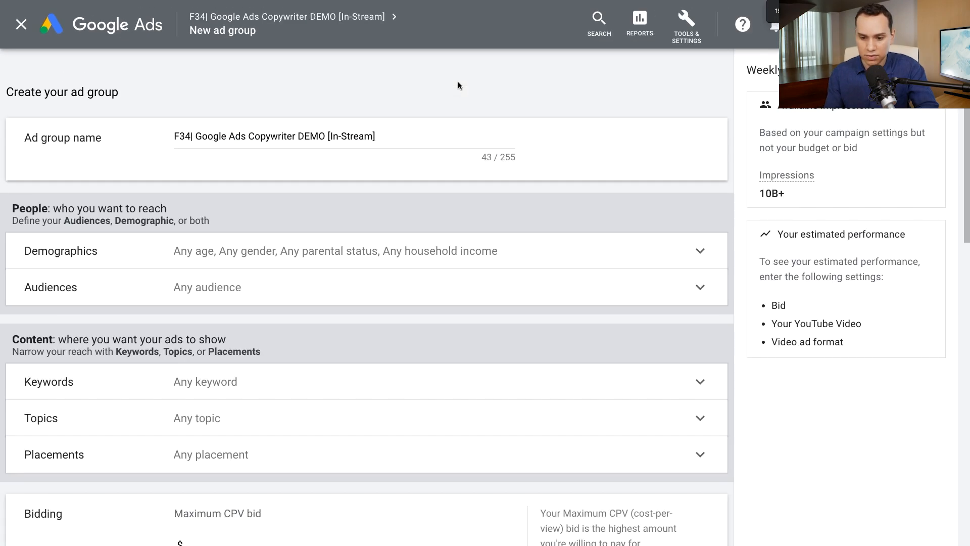
{"action": "left_click", "coordinate": [412, 135]}
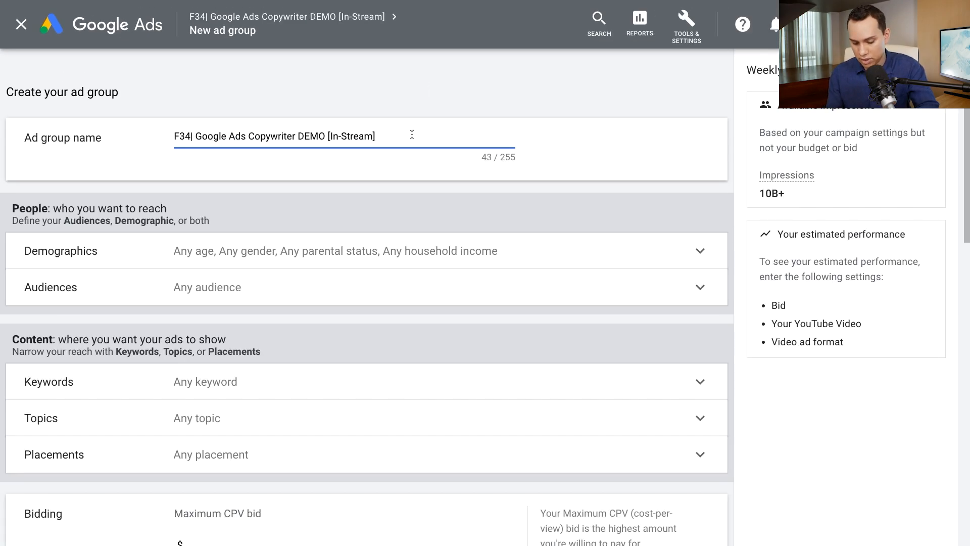
{"action": "key", "text": "ctrl+a"}
{"action": "type", "text": "Combined Audience: New Biz + SEM"}
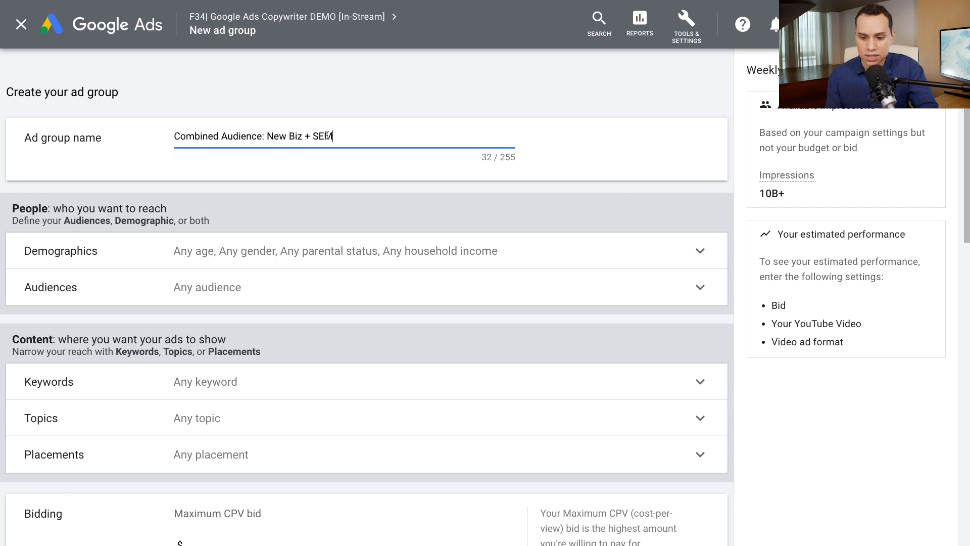
In the ad group's demographics, exclude the 18 - 24 age range from targeting.
{"action": "scroll", "coordinate": [239, 176], "scroll_direction": "down", "scroll_amount": 2}
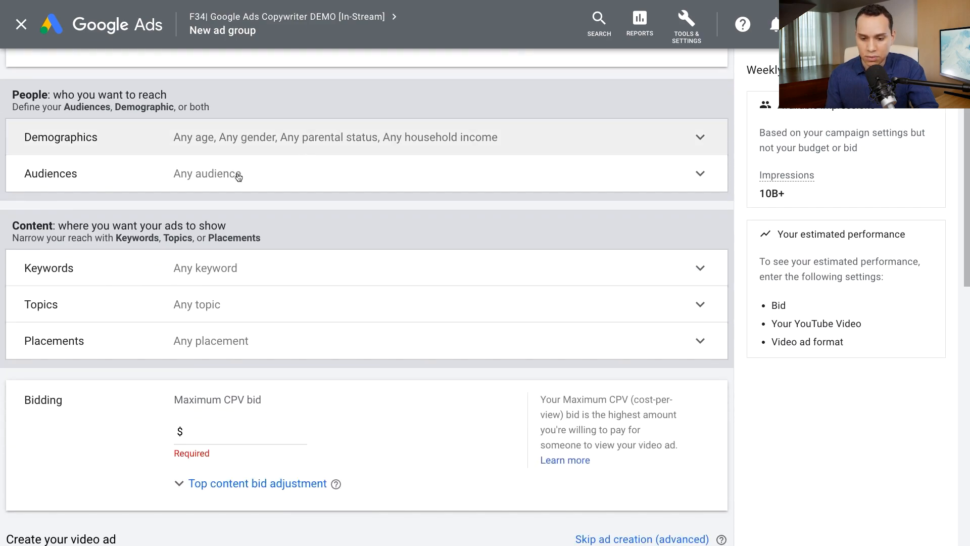
{"action": "left_click", "coordinate": [268, 145]}
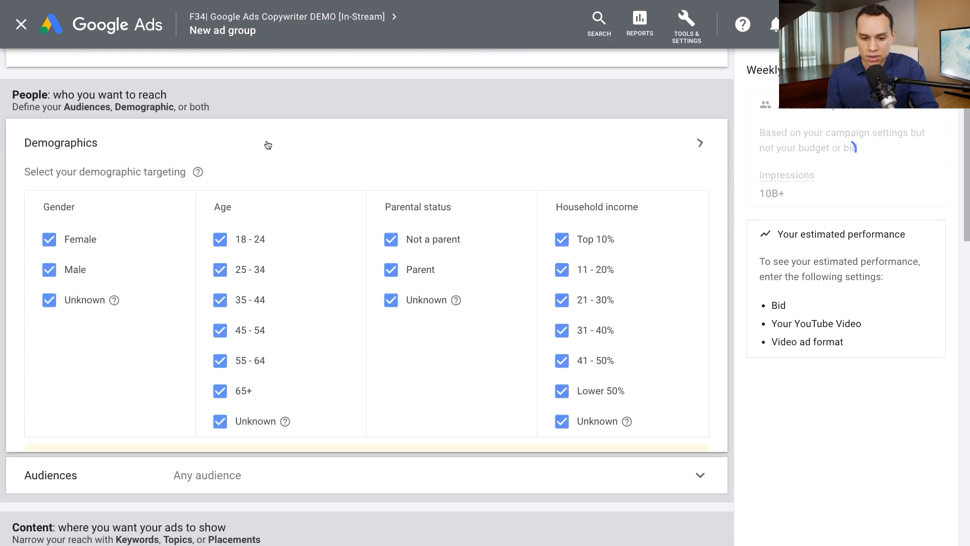
{"action": "scroll", "coordinate": [253, 188], "scroll_direction": "down", "scroll_amount": 1}
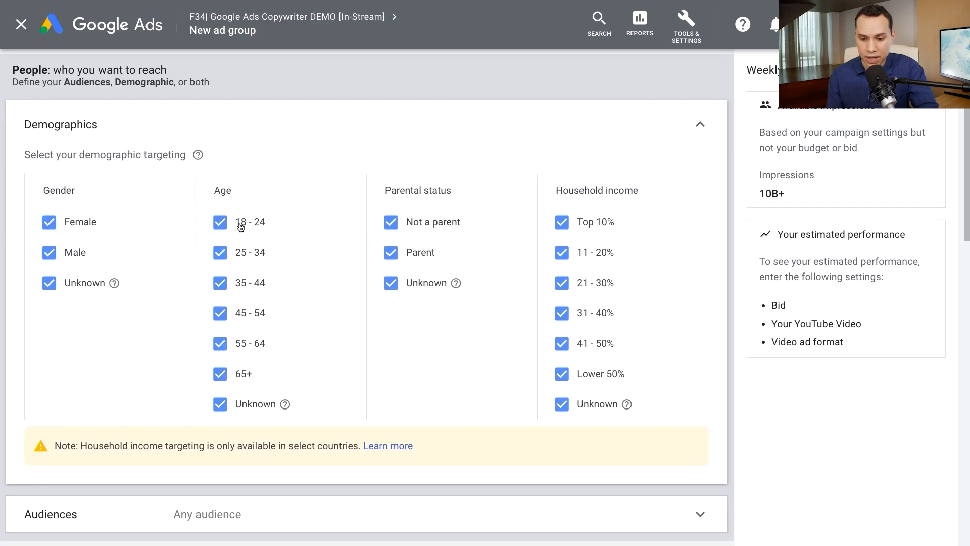
{"action": "left_click", "coordinate": [221, 223]}
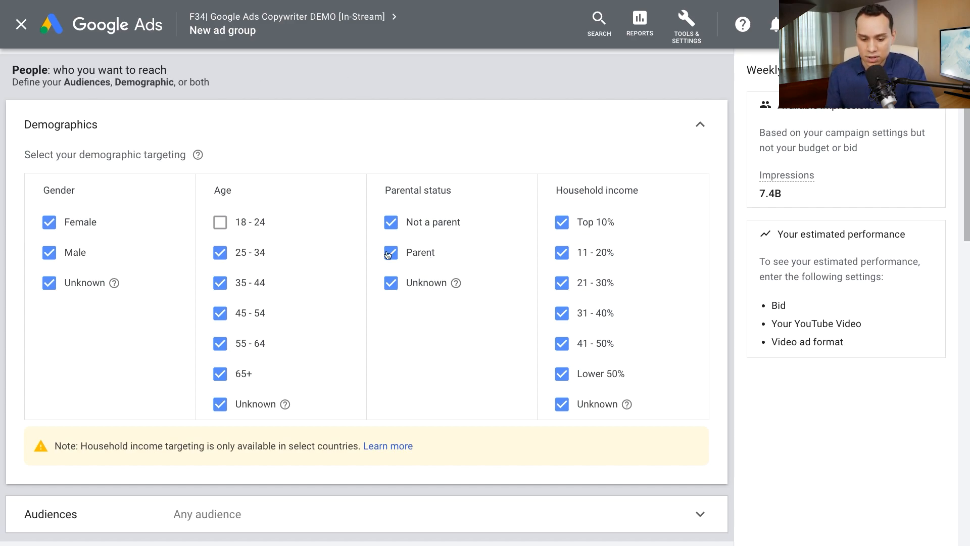
Browse the ad group's audience options, examining the detailed demographics, life events and in-market audiences.
{"action": "scroll", "coordinate": [386, 253], "scroll_direction": "down", "scroll_amount": 7}
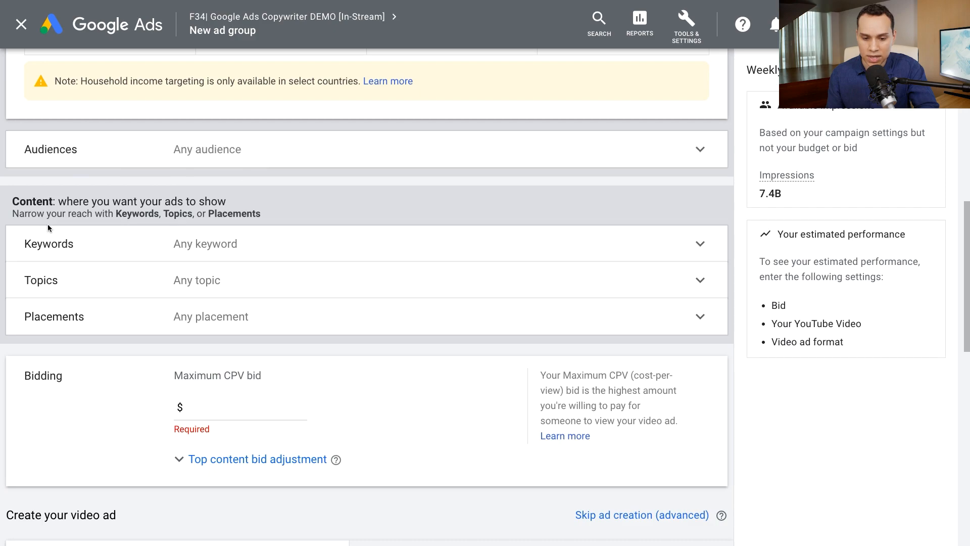
{"action": "left_click", "coordinate": [86, 154]}
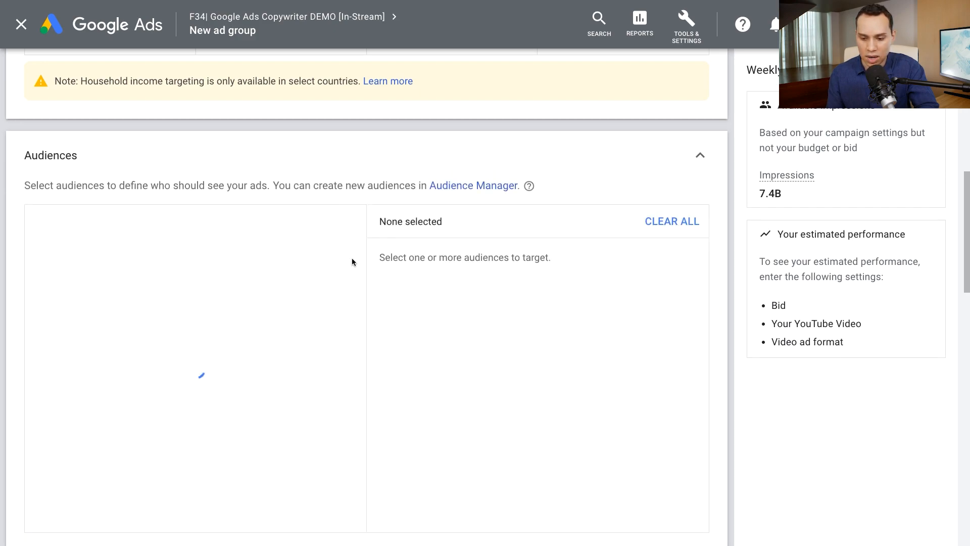
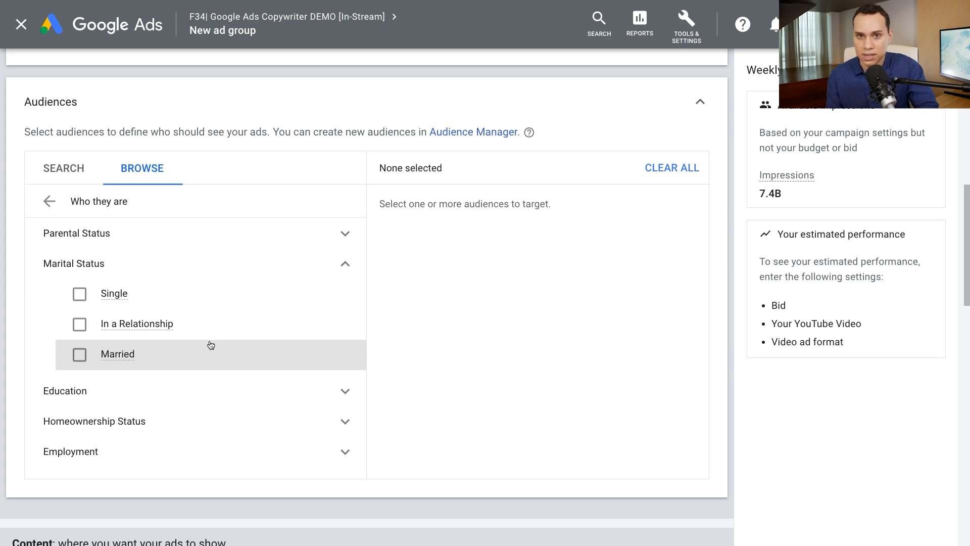
{"action": "left_click", "coordinate": [48, 201]}
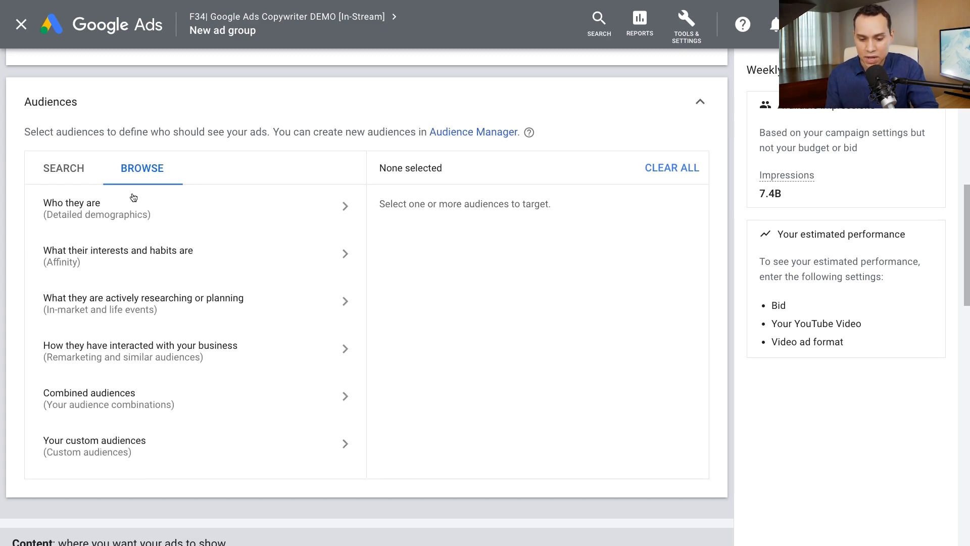
{"action": "left_click", "coordinate": [220, 314]}
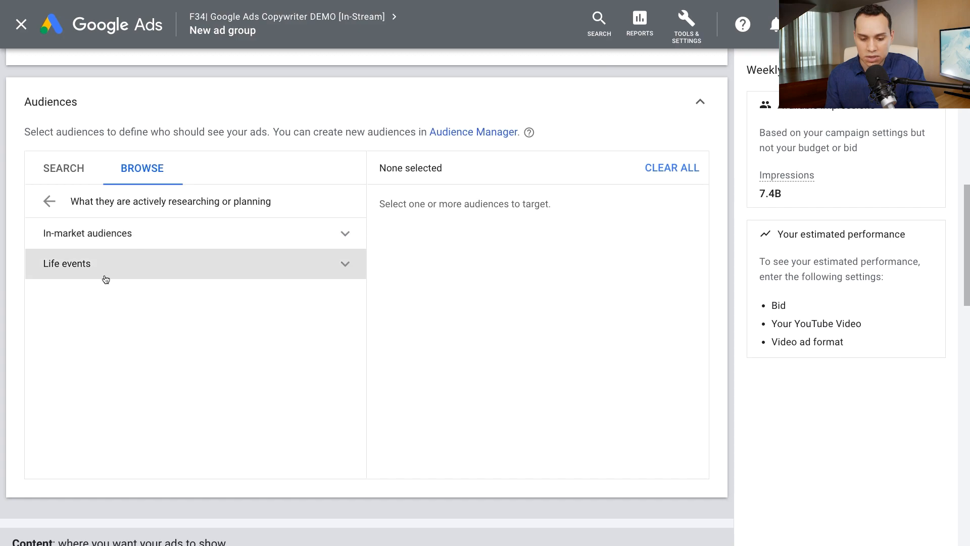
{"action": "left_click", "coordinate": [113, 272]}
{"action": "scroll", "coordinate": [187, 325], "scroll_direction": "down", "scroll_amount": 2}
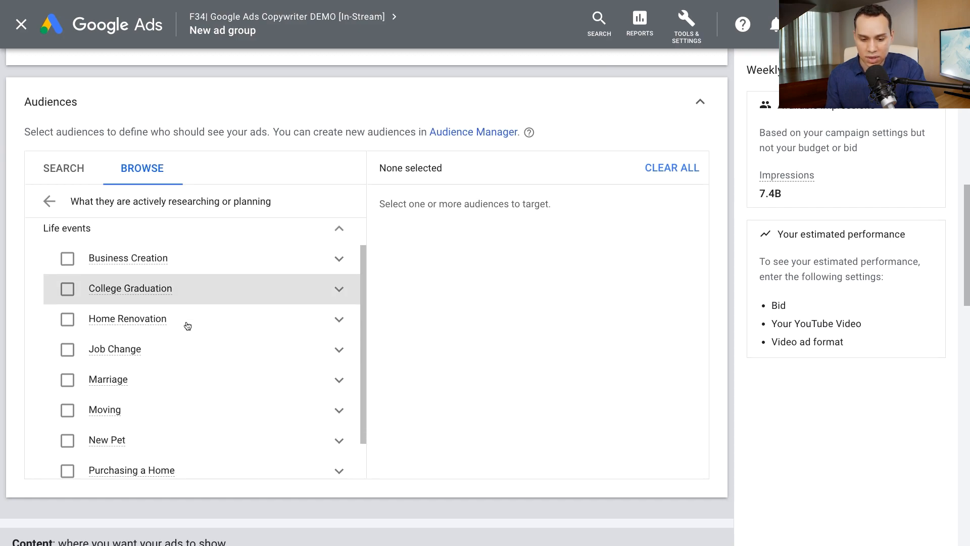
{"action": "scroll", "coordinate": [188, 325], "scroll_direction": "down", "scroll_amount": 1}
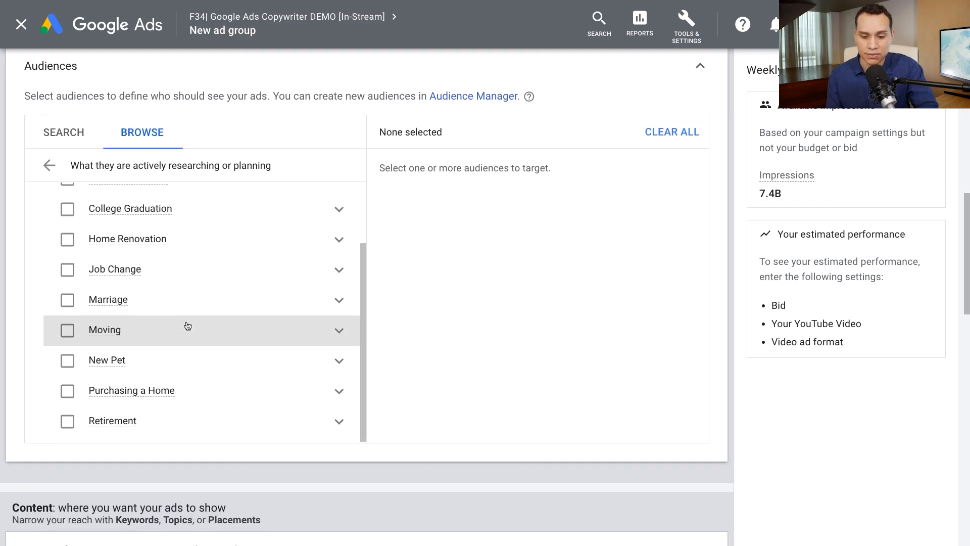
{"action": "scroll", "coordinate": [188, 325], "scroll_direction": "up", "scroll_amount": 1}
{"action": "scroll", "coordinate": [187, 326], "scroll_direction": "up", "scroll_amount": 2}
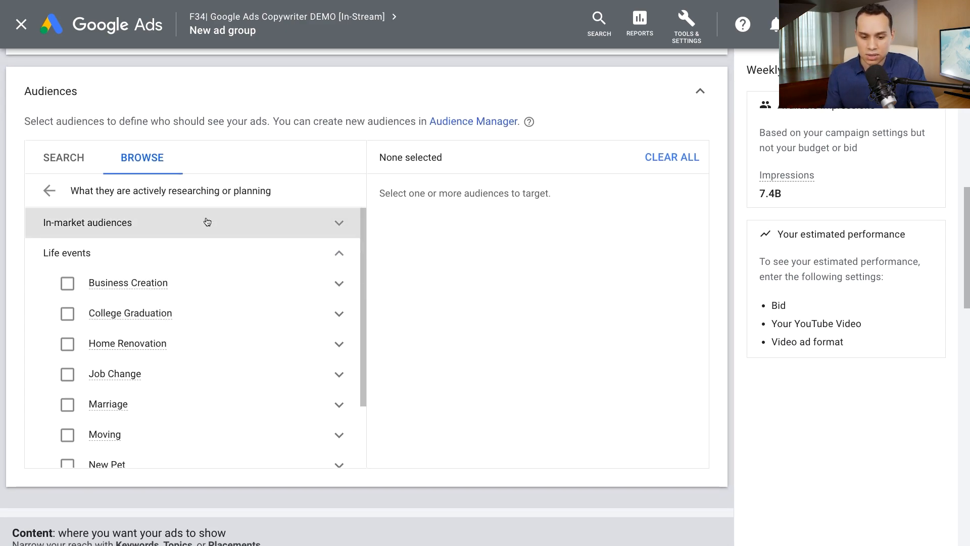
{"action": "left_click", "coordinate": [208, 221]}
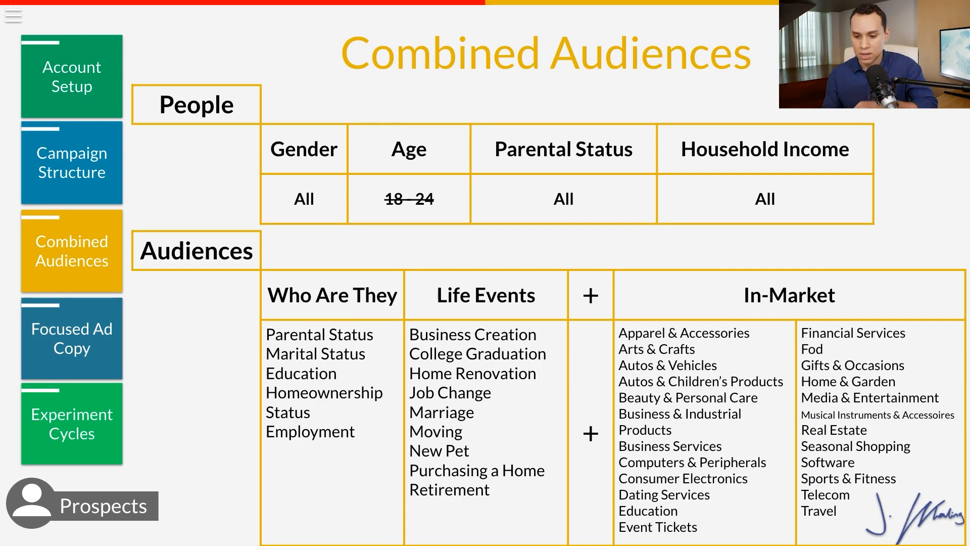
{"action": "key", "text": "Right"}
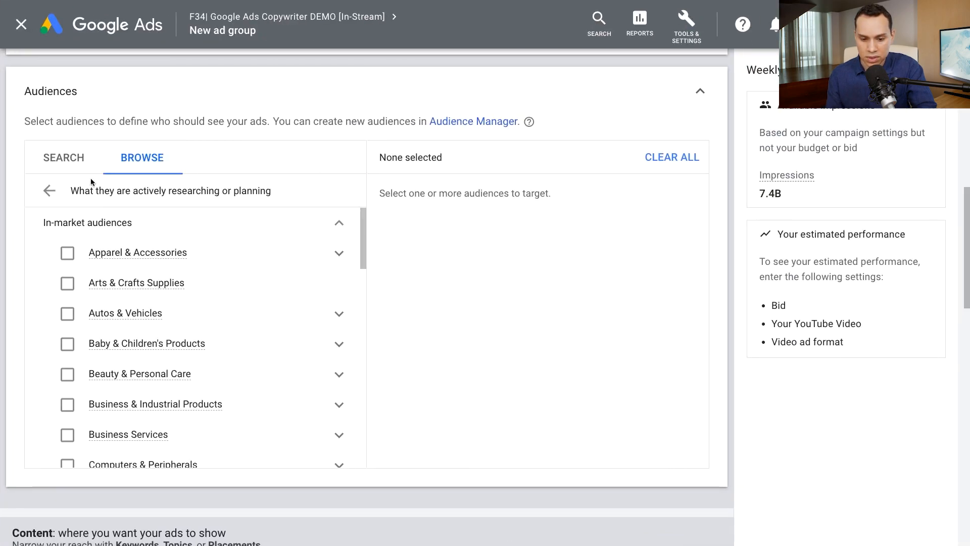
Start a new combined audience for the ad group and name it "New Biz + SEM".
{"action": "left_click", "coordinate": [48, 191]}
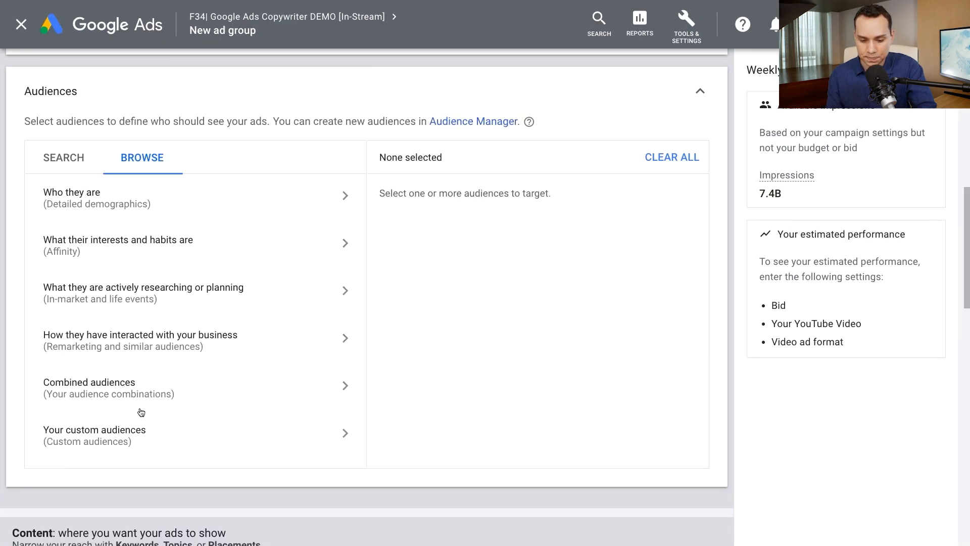
{"action": "left_click", "coordinate": [111, 392]}
{"action": "left_click", "coordinate": [167, 366]}
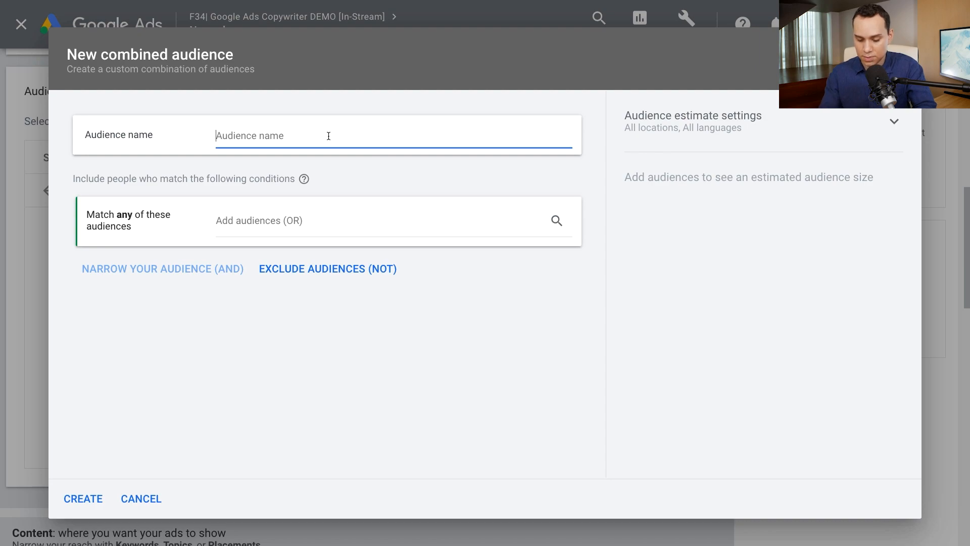
{"action": "type", "text": "Combined Audience: New Biz + SEM"}
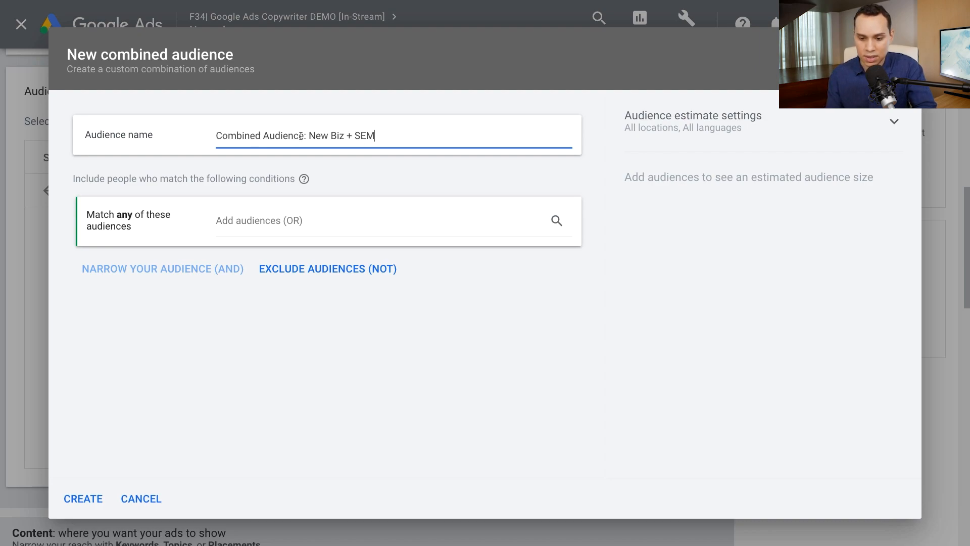
{"action": "left_click_drag", "start_coordinate": [308, 137], "coordinate": [217, 136]}
{"action": "key", "text": "BackSpace"}
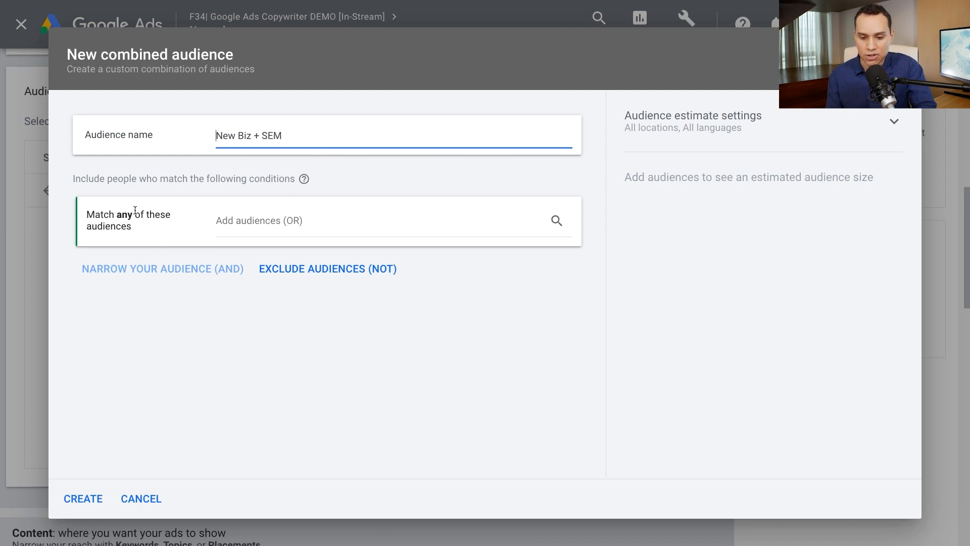
Include the life event audience Recently Started a Business in the combined audience and add a narrowing (AND) condition.
{"action": "left_click", "coordinate": [295, 218]}
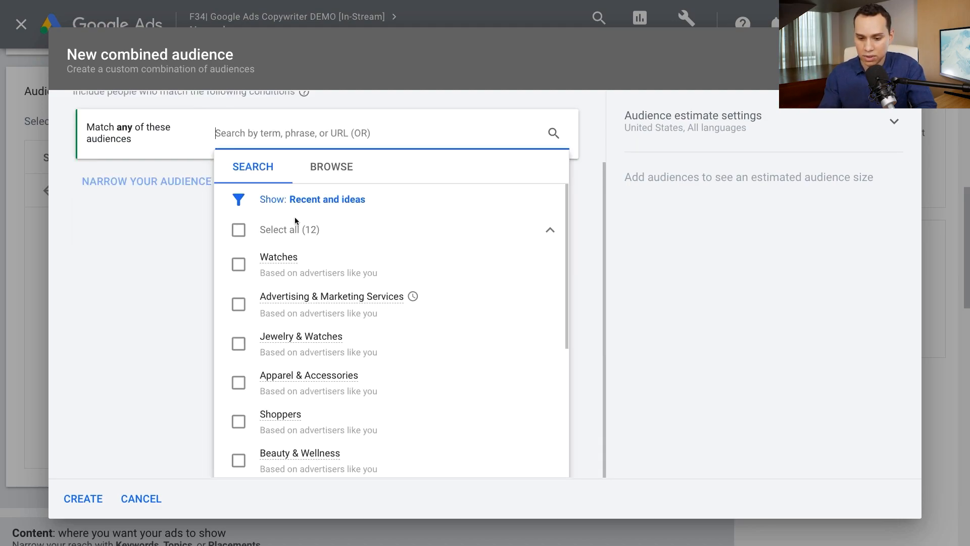
{"action": "left_click", "coordinate": [331, 166]}
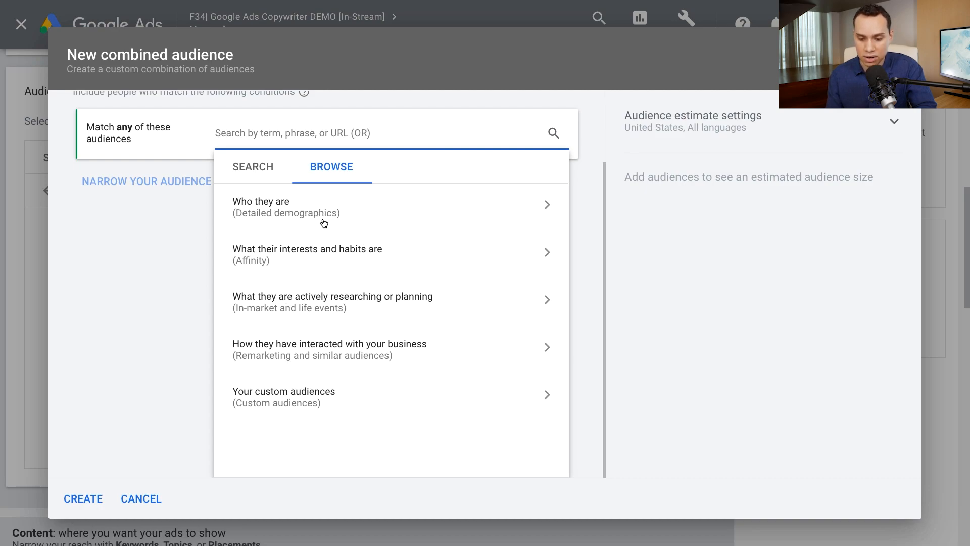
{"action": "left_click", "coordinate": [307, 308]}
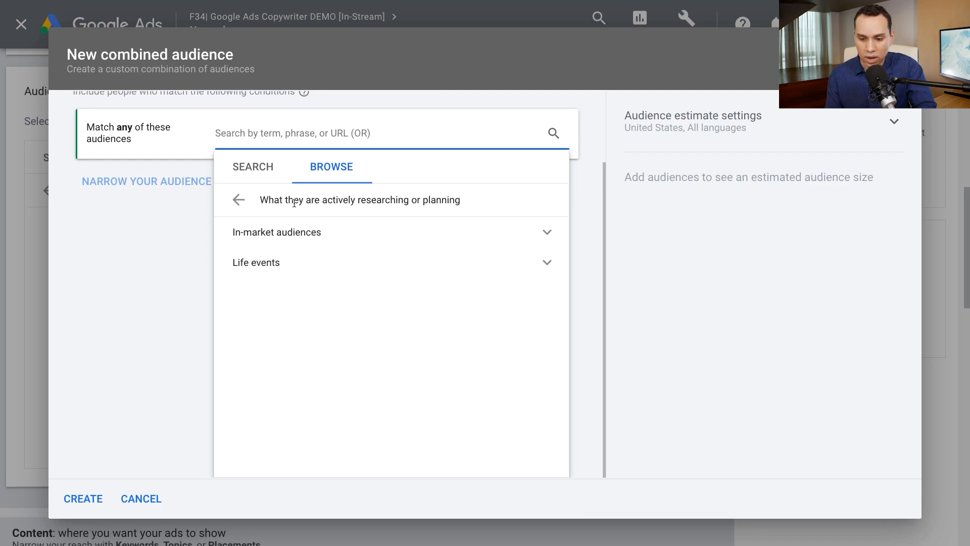
{"action": "left_click", "coordinate": [289, 261]}
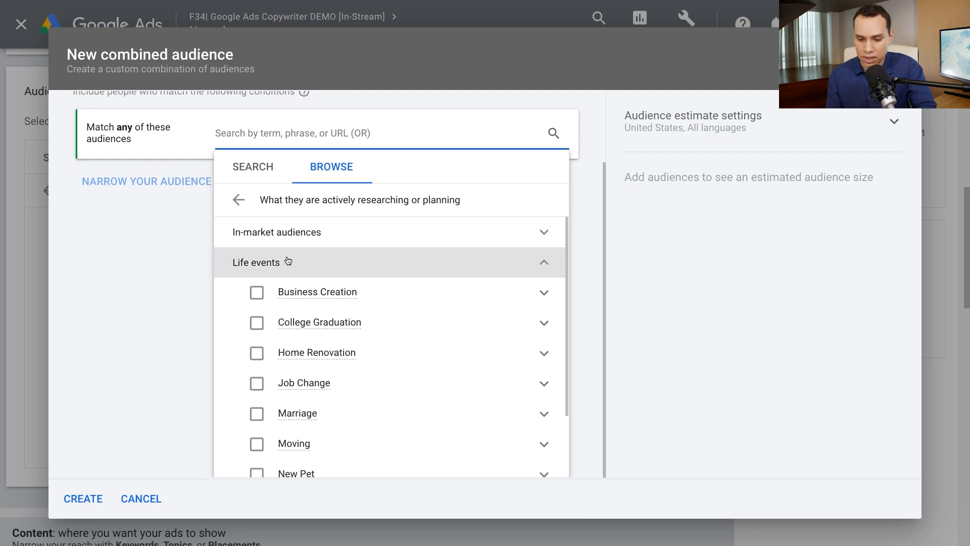
{"action": "left_click", "coordinate": [544, 293]}
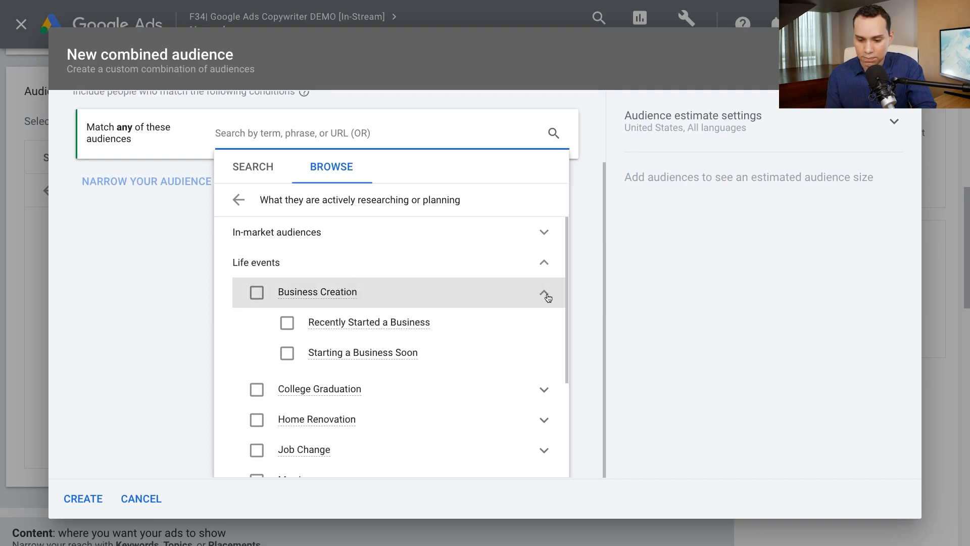
{"action": "left_click", "coordinate": [287, 323]}
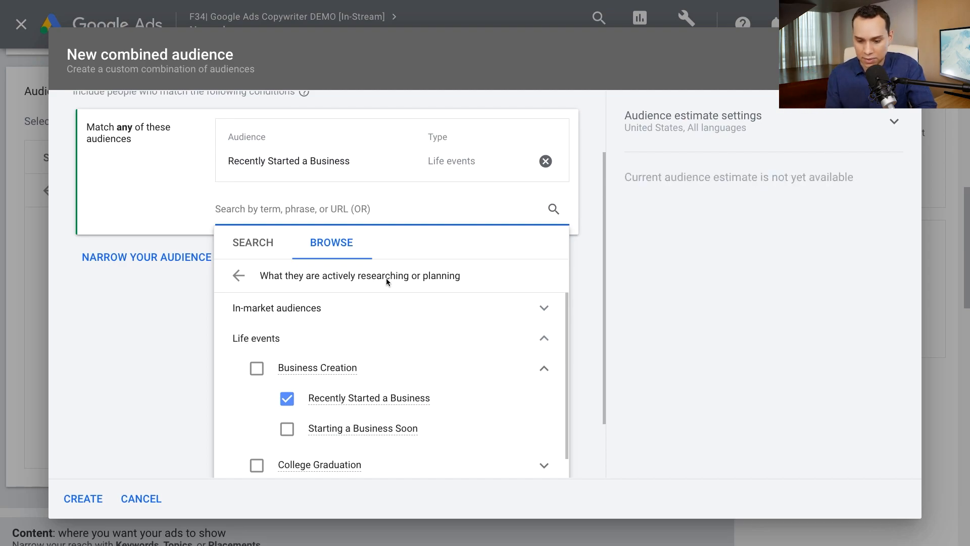
{"action": "left_click", "coordinate": [175, 308]}
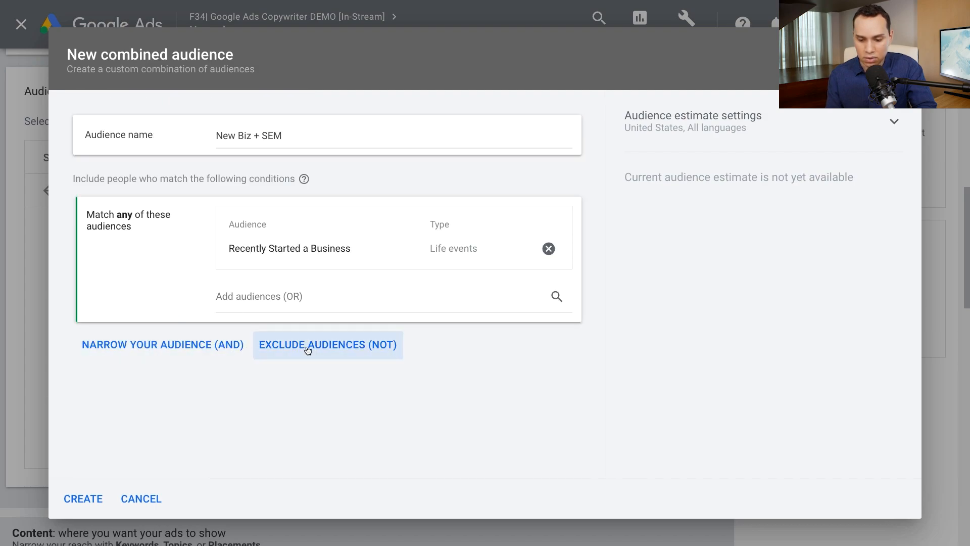
{"action": "left_click", "coordinate": [147, 347]}
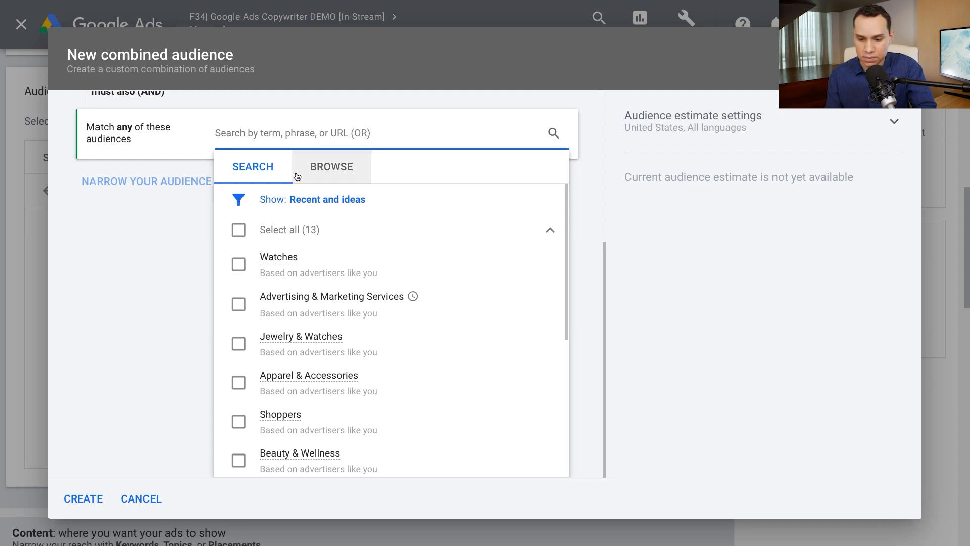
Examine the affinity audiences available for the narrowing condition, including Banking & Finance, Beauty & Wellness and Media & Entertainment.
{"action": "left_click", "coordinate": [328, 179]}
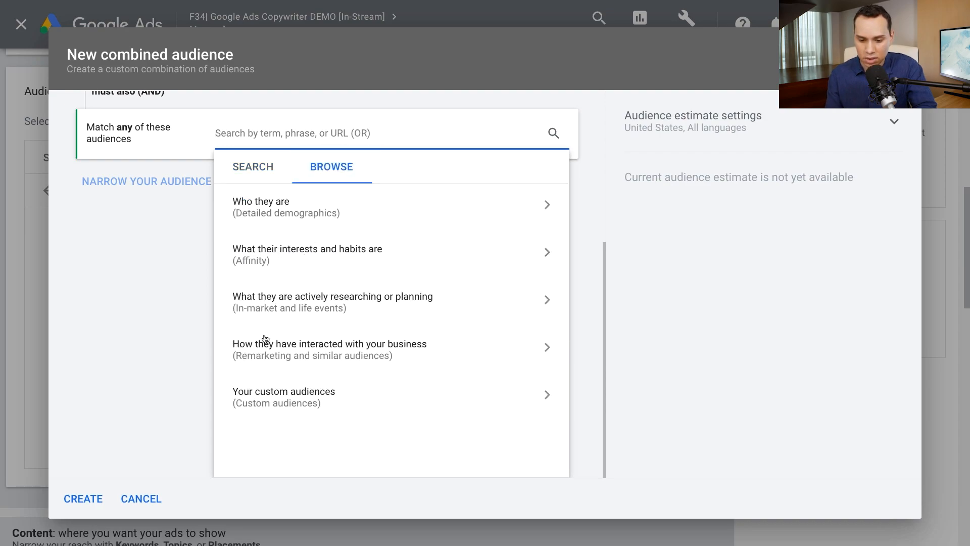
{"action": "left_click", "coordinate": [321, 254]}
{"action": "scroll", "coordinate": [420, 298], "scroll_direction": "down", "scroll_amount": 1}
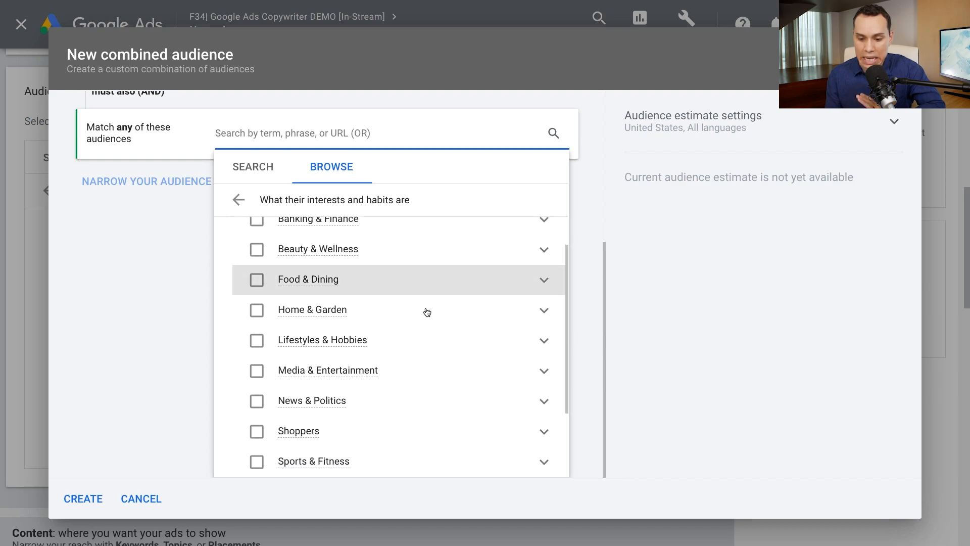
{"action": "scroll", "coordinate": [424, 313], "scroll_direction": "down", "scroll_amount": 2}
{"action": "scroll", "coordinate": [424, 313], "scroll_direction": "up", "scroll_amount": 5}
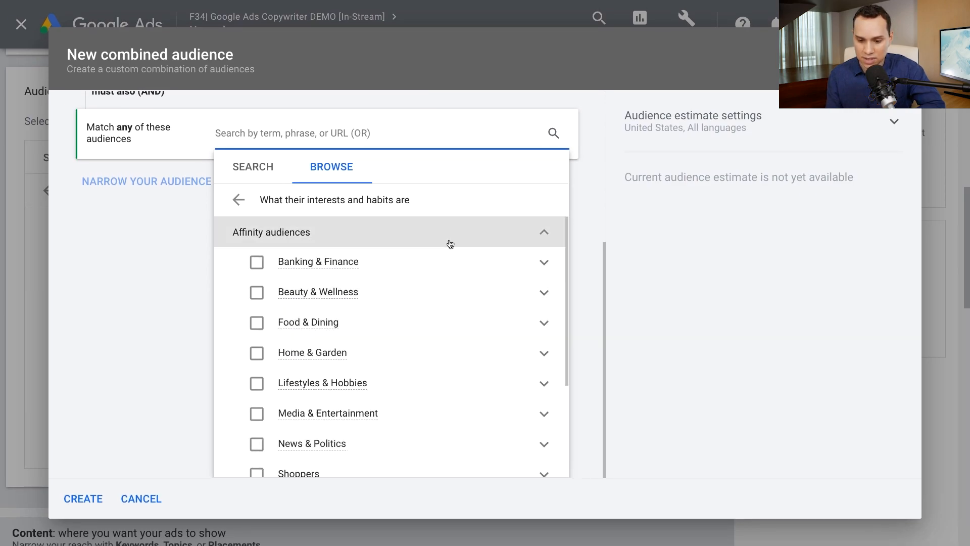
{"action": "left_click", "coordinate": [545, 263]}
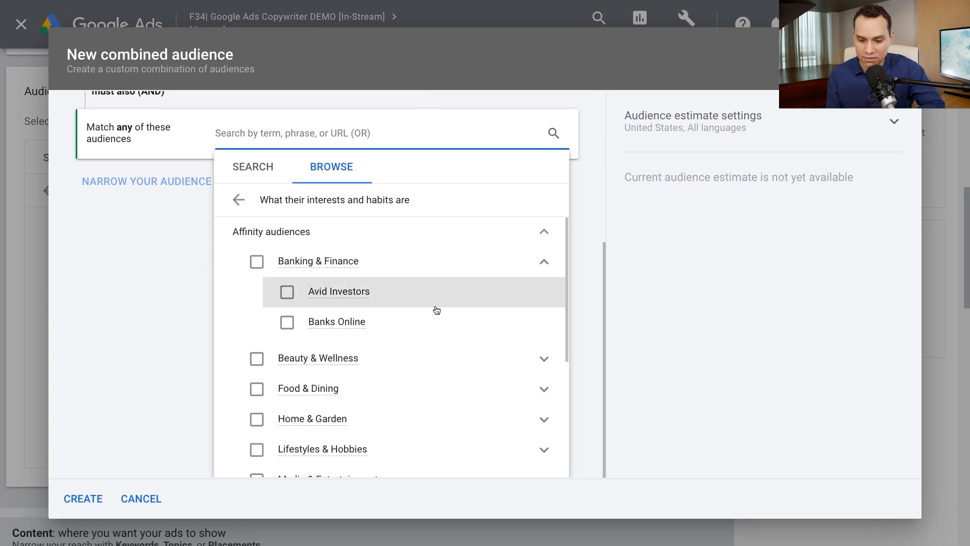
{"action": "scroll", "coordinate": [445, 299], "scroll_direction": "down", "scroll_amount": 2}
{"action": "left_click", "coordinate": [544, 275]}
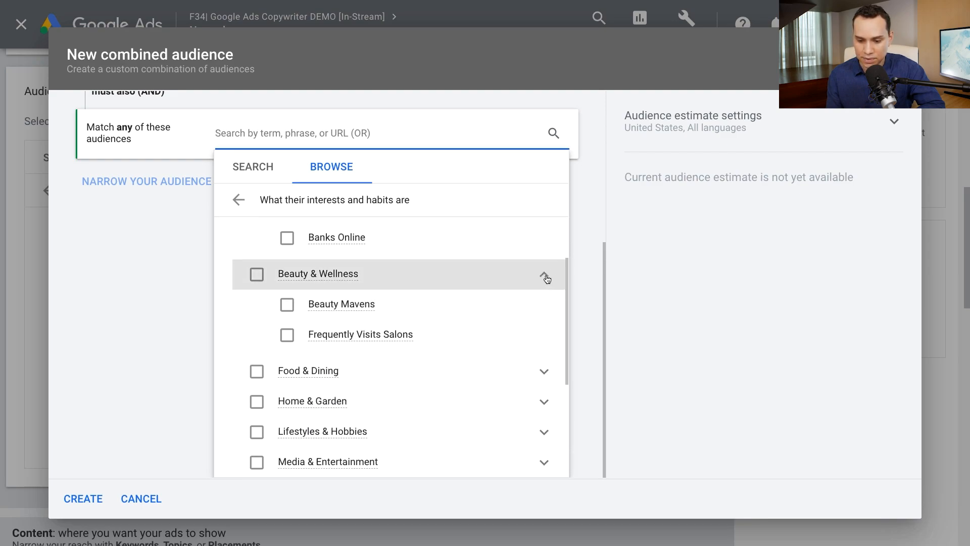
{"action": "scroll", "coordinate": [455, 303], "scroll_direction": "down", "scroll_amount": 3}
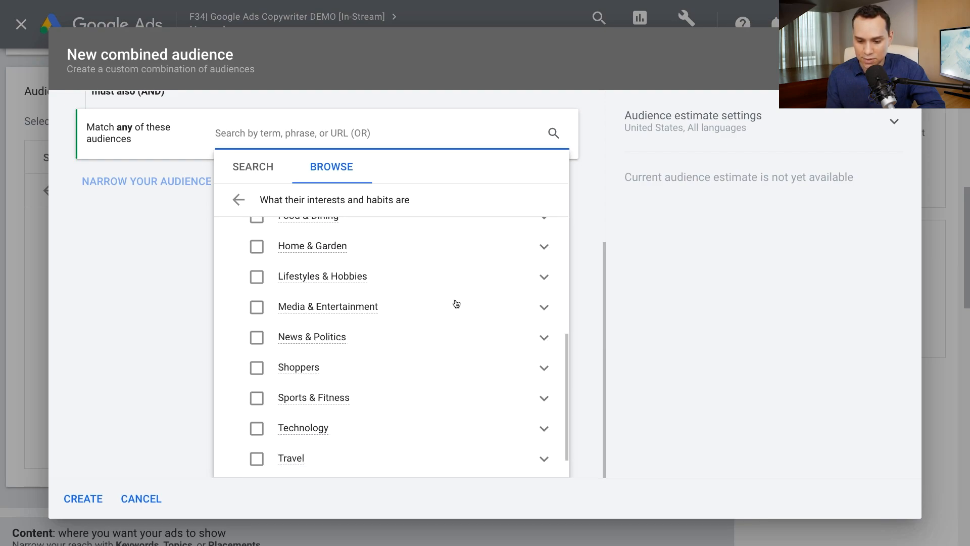
{"action": "left_click", "coordinate": [544, 300]}
{"action": "scroll", "coordinate": [455, 329], "scroll_direction": "down", "scroll_amount": 3}
{"action": "scroll", "coordinate": [458, 329], "scroll_direction": "up", "scroll_amount": 4}
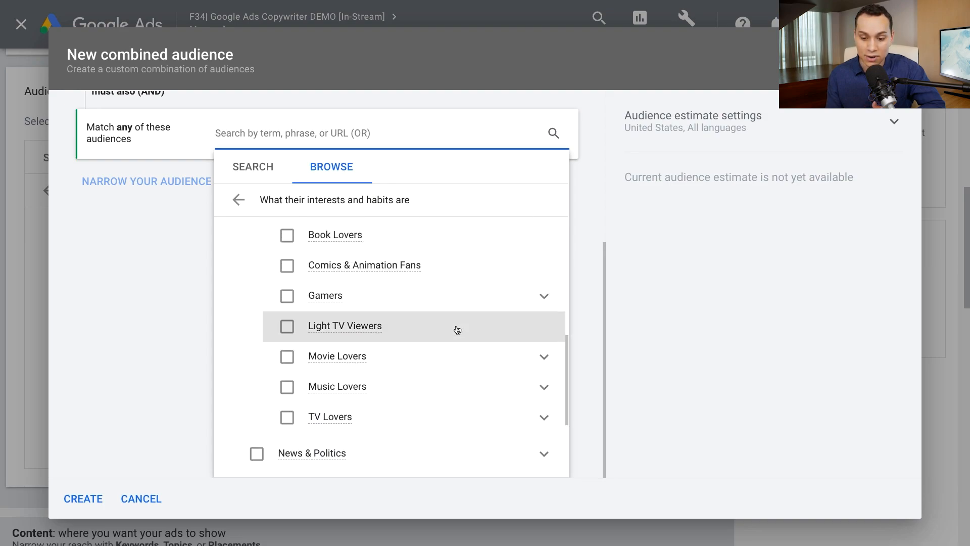
{"action": "left_click", "coordinate": [237, 200]}
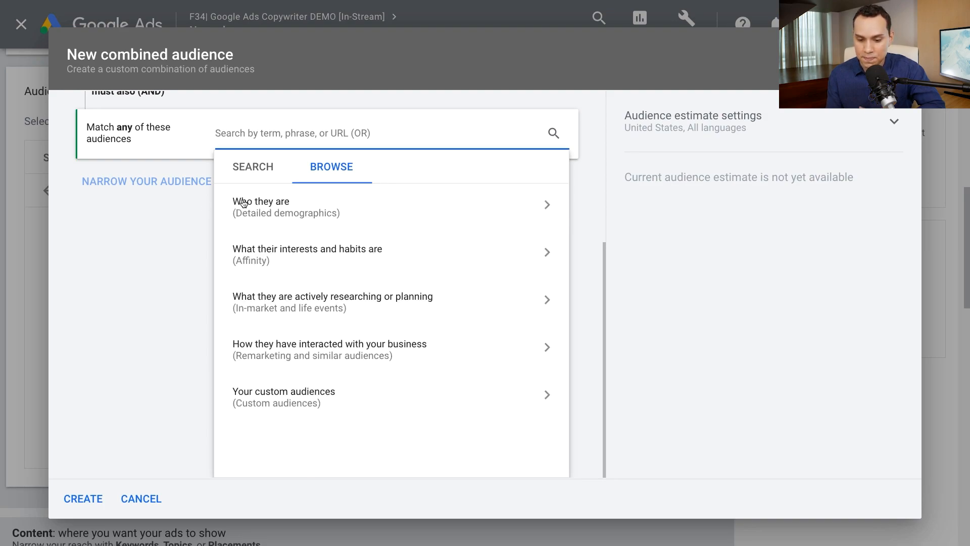
Add the in-market audience SEO & SEM Services, under Business Services > Advertising & Marketing Services, to the narrowing condition.
{"action": "left_click", "coordinate": [326, 311]}
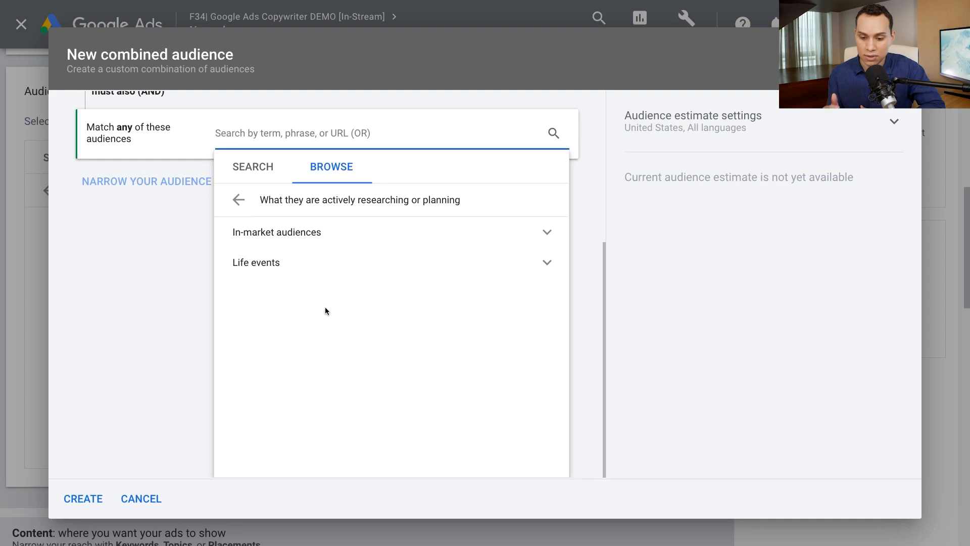
{"action": "left_click", "coordinate": [329, 245]}
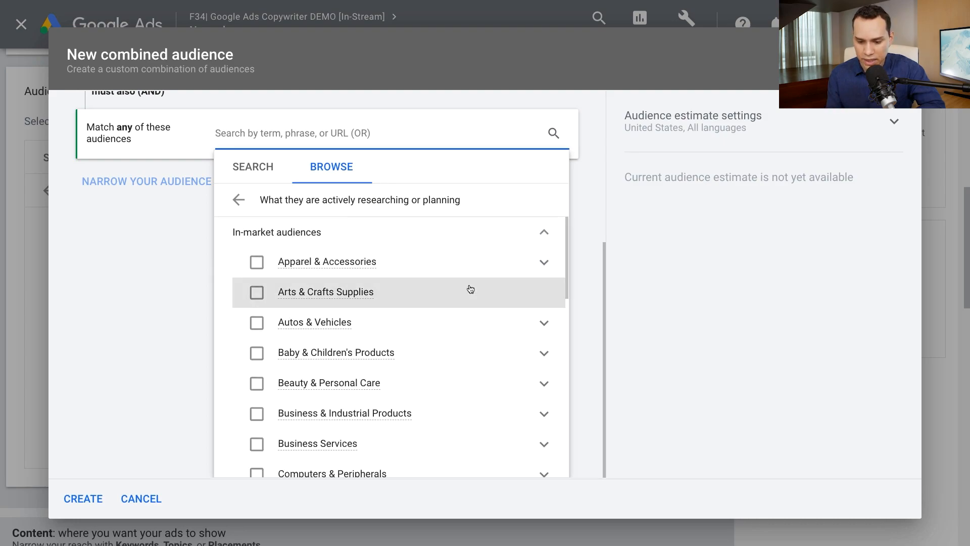
{"action": "scroll", "coordinate": [467, 303], "scroll_direction": "down", "scroll_amount": 2}
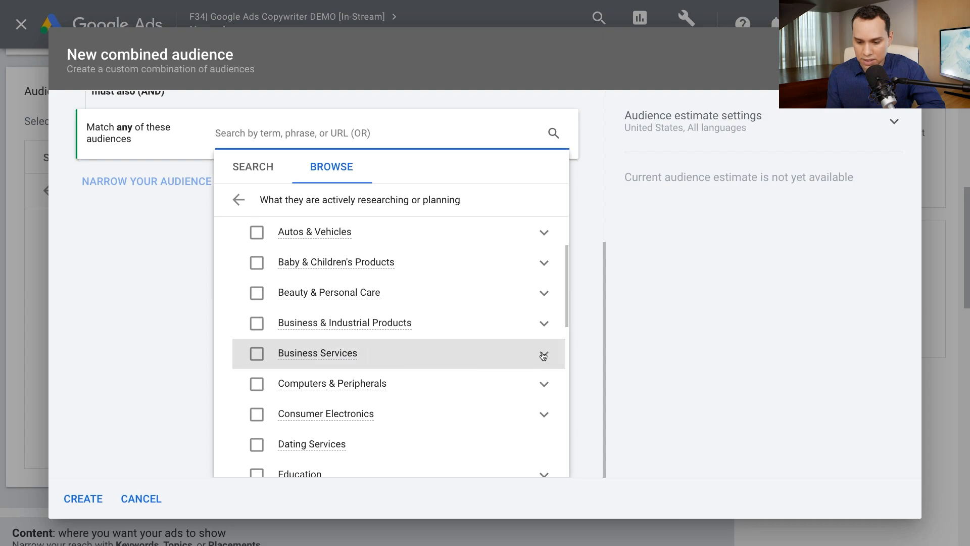
{"action": "left_click", "coordinate": [545, 355]}
{"action": "scroll", "coordinate": [459, 340], "scroll_direction": "down", "scroll_amount": 2}
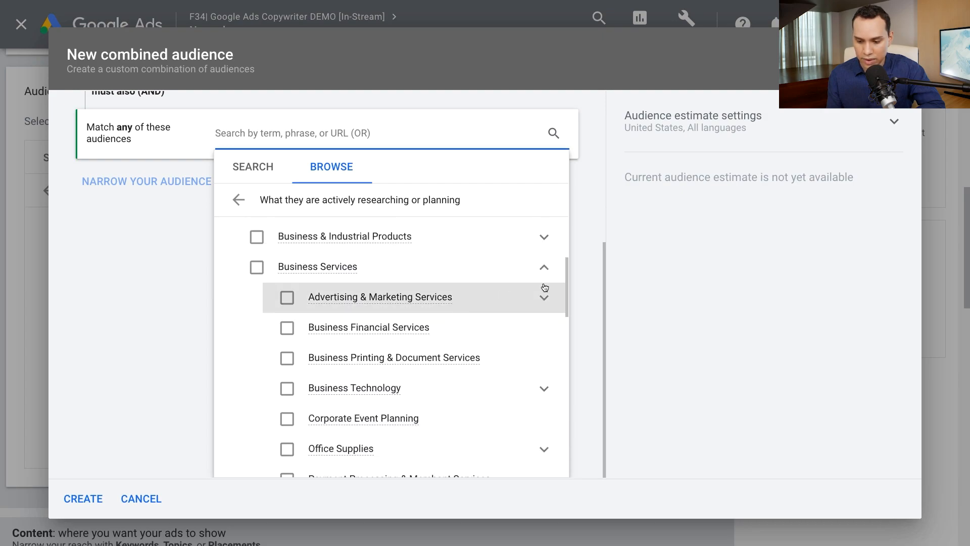
{"action": "left_click", "coordinate": [544, 301]}
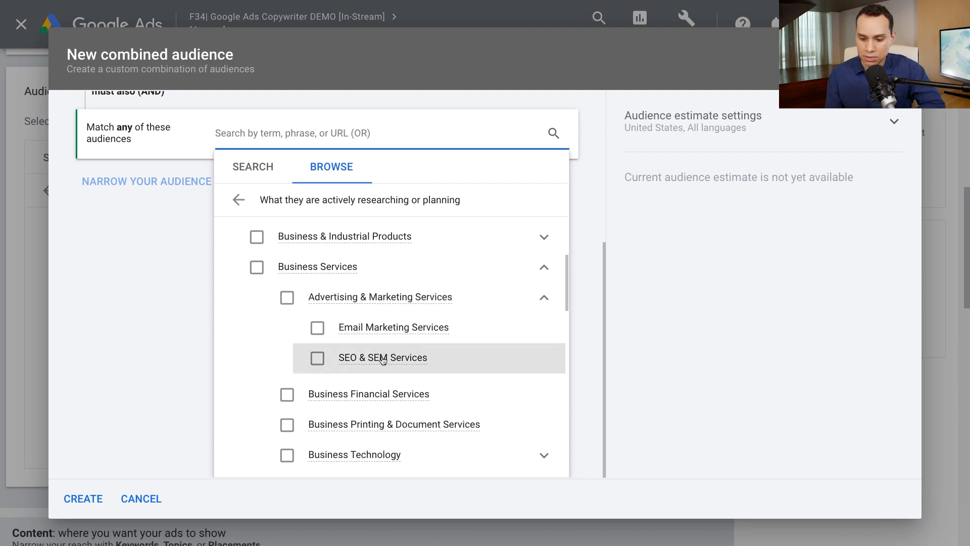
{"action": "left_click", "coordinate": [317, 359]}
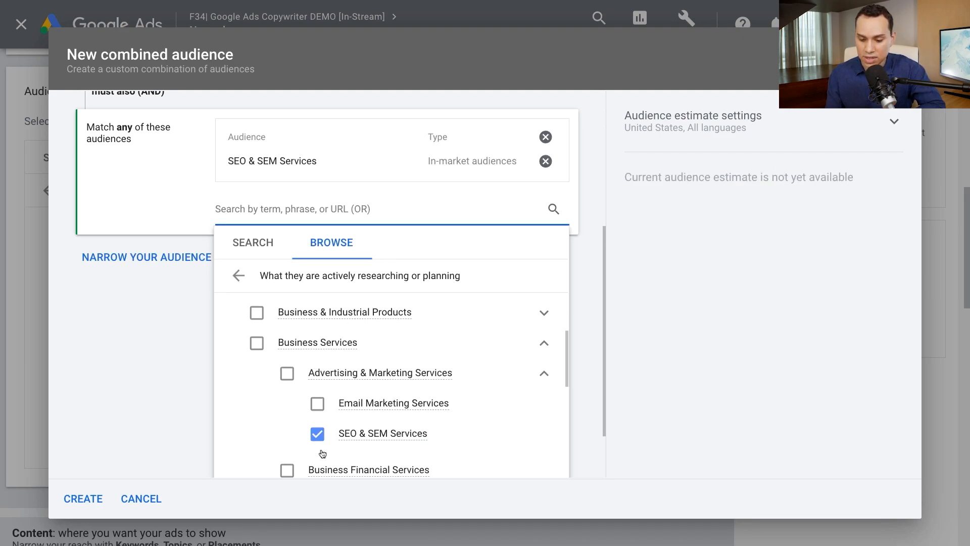
{"action": "mouse_move", "coordinate": [424, 437]}
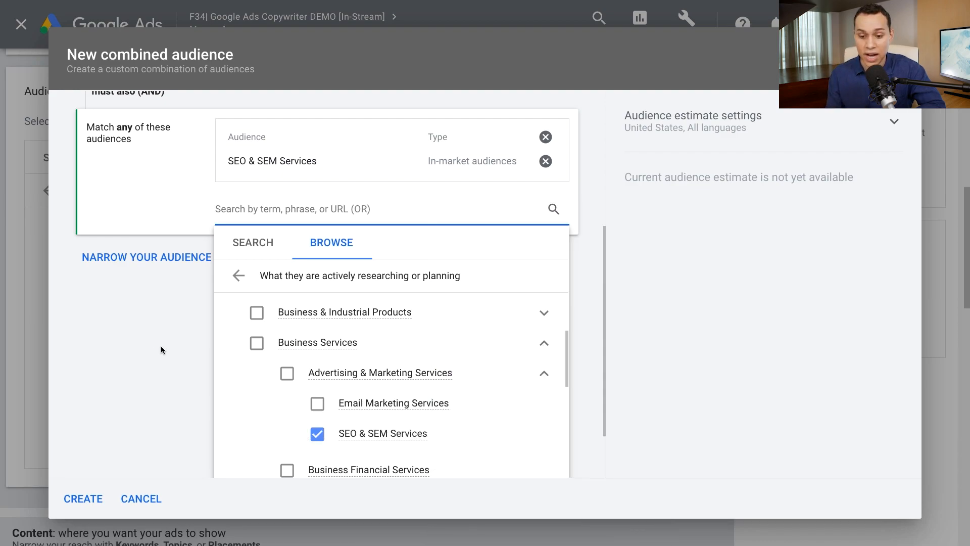
Review both conditions of the New Biz + SEM combined audience and create it.
{"action": "left_click", "coordinate": [161, 347]}
{"action": "scroll", "coordinate": [429, 265], "scroll_direction": "up", "scroll_amount": 3}
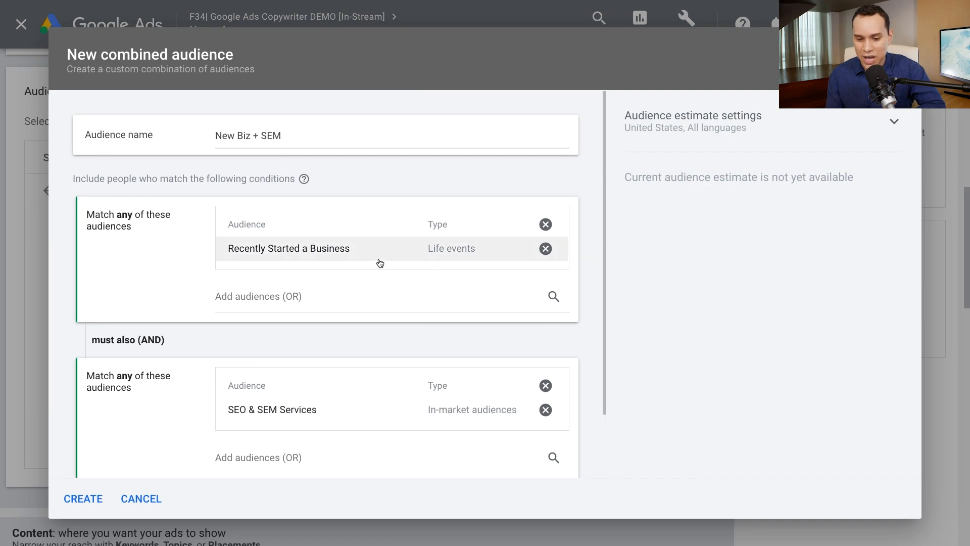
{"action": "scroll", "coordinate": [297, 232], "scroll_direction": "down", "scroll_amount": 2}
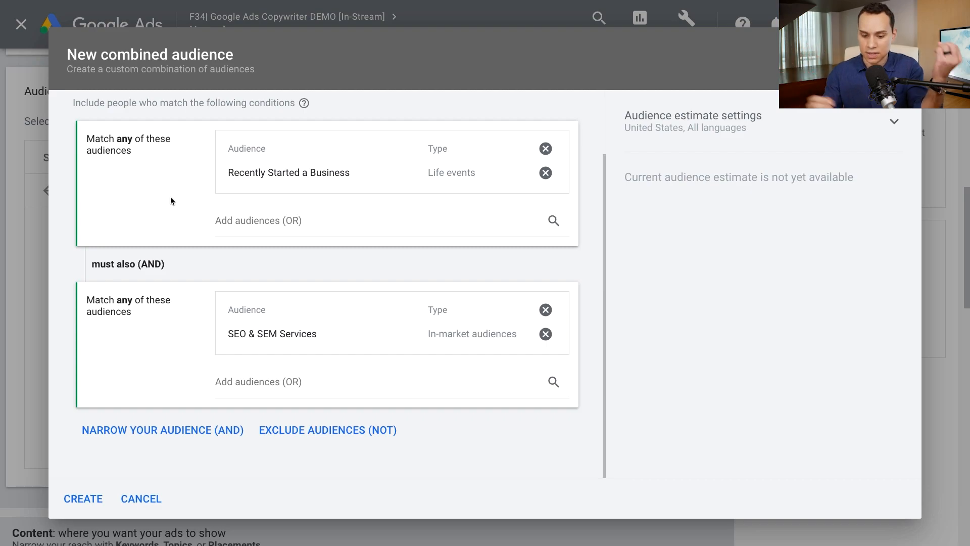
{"action": "left_click", "coordinate": [84, 500]}
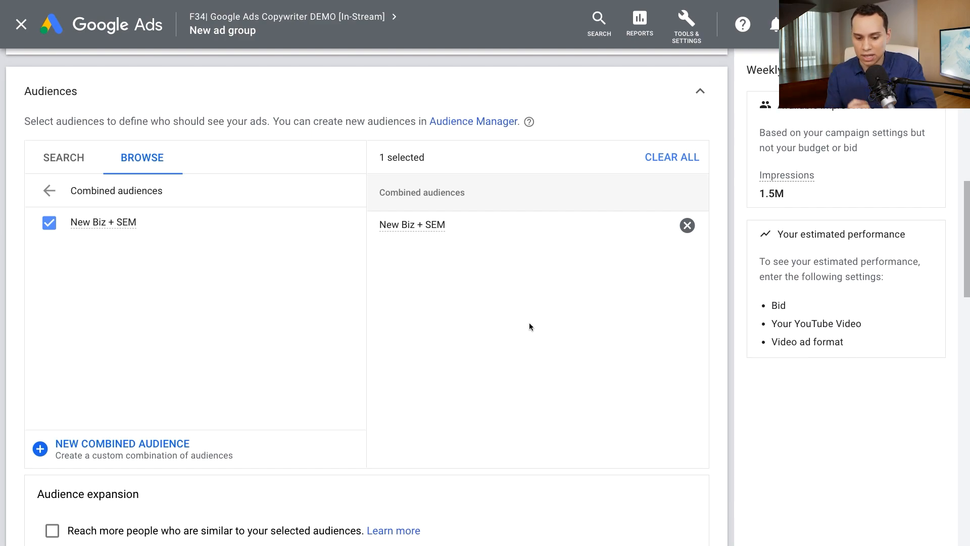
Set the ad group's maximum CPV bid to $0.10, leaving audience expansion and content targeting as they are.
{"action": "scroll", "coordinate": [530, 323], "scroll_direction": "down", "scroll_amount": 4}
{"action": "scroll", "coordinate": [511, 278], "scroll_direction": "down", "scroll_amount": 2}
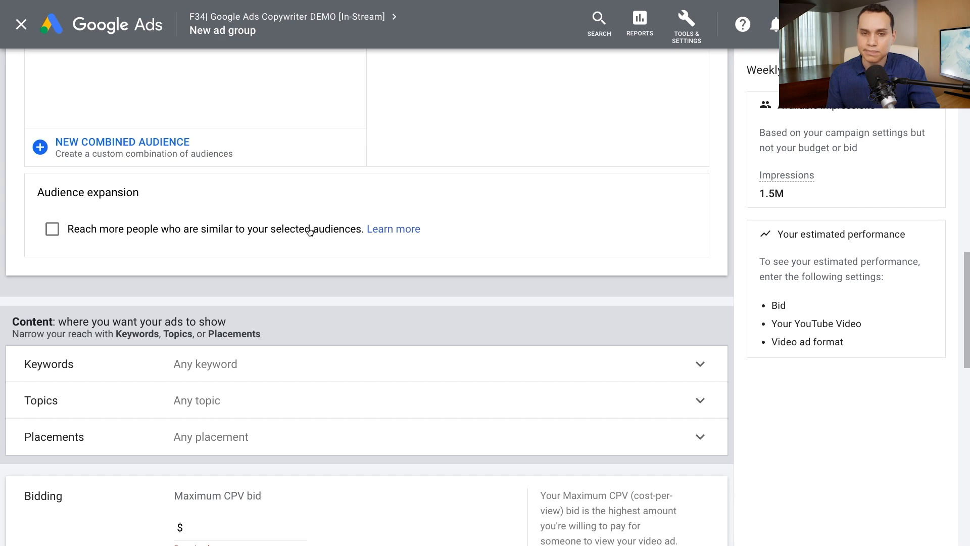
{"action": "scroll", "coordinate": [386, 301], "scroll_direction": "down", "scroll_amount": 5}
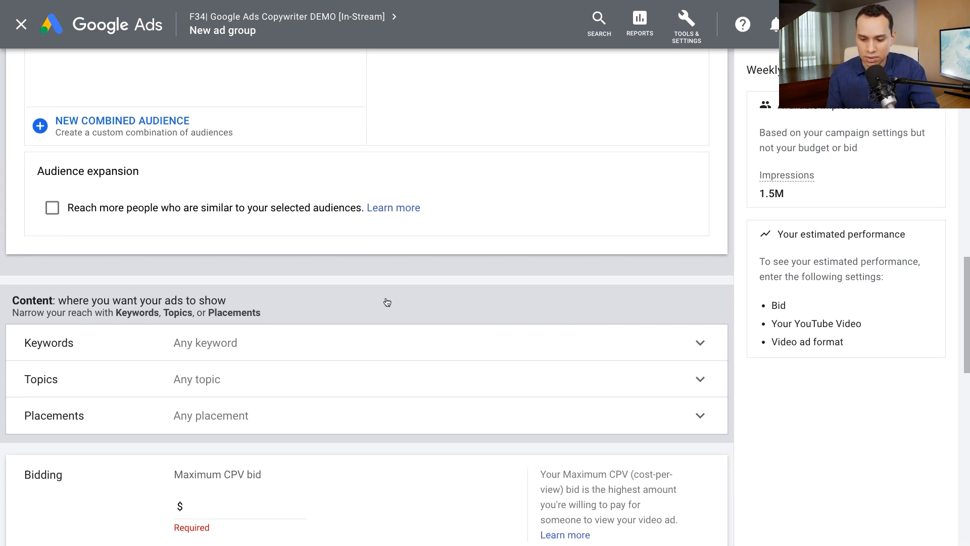
{"action": "left_click", "coordinate": [261, 267]}
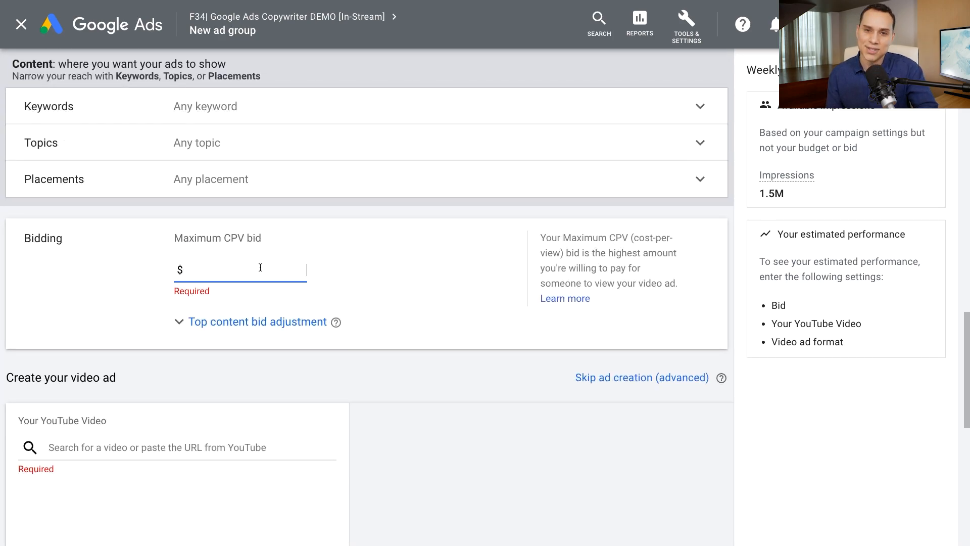
{"action": "type", "text": "0.002"}
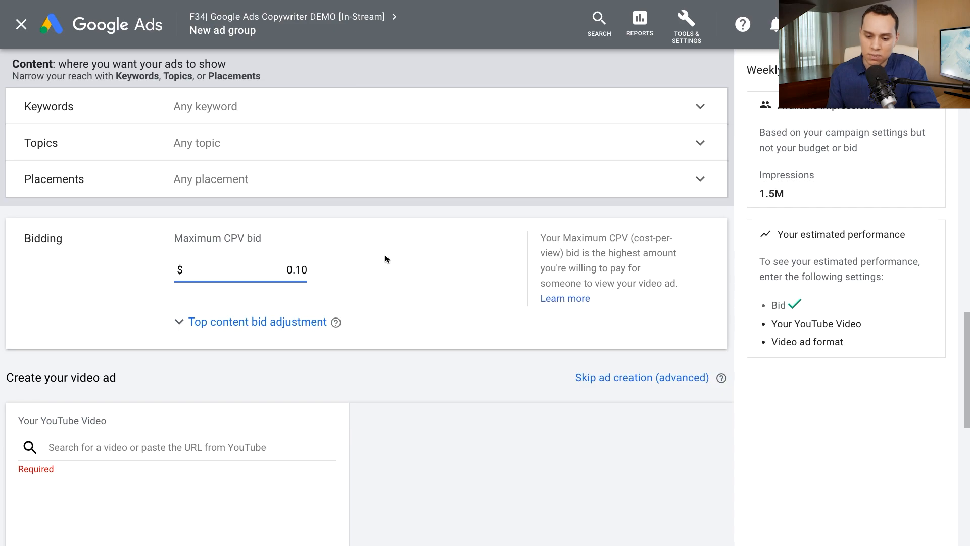
{"action": "left_click", "coordinate": [467, 255]}
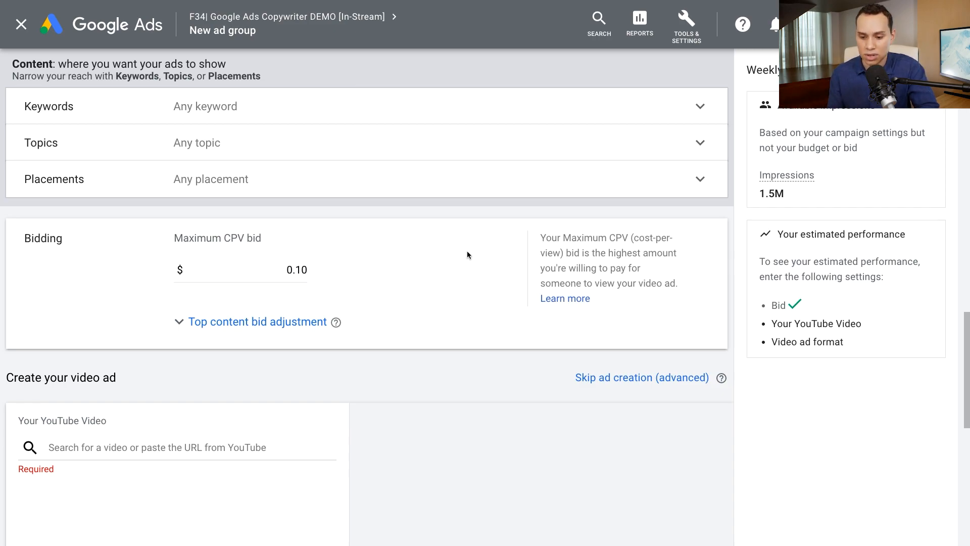
{"action": "key", "text": "ctrl+Left"}
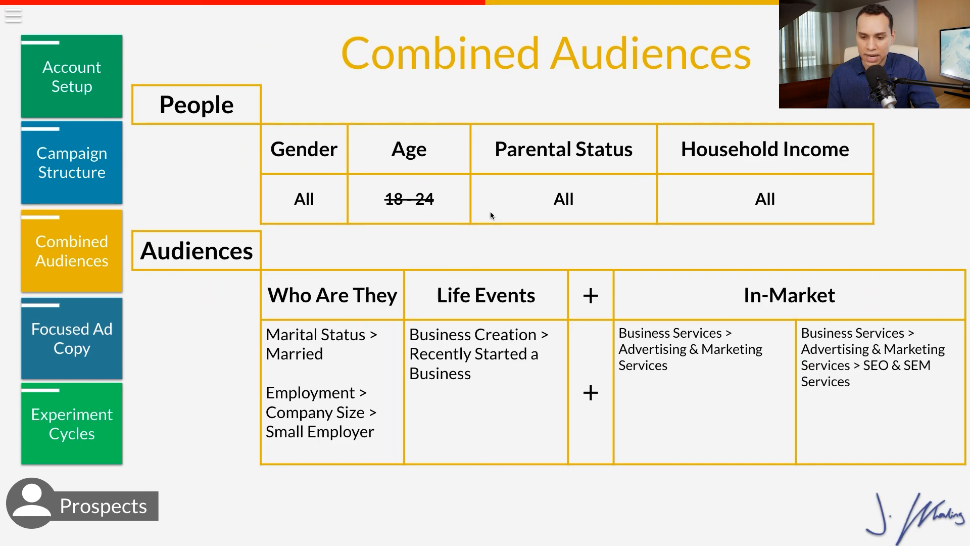
{"action": "key", "text": "Right"}
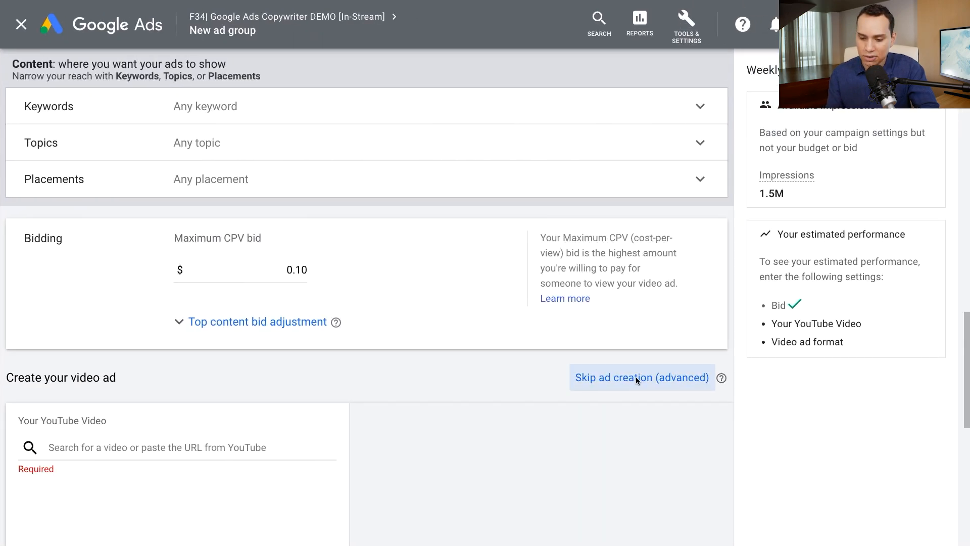
Skip ad creation and save the ad group with the skippable in-stream ad format.
{"action": "left_click", "coordinate": [636, 378]}
{"action": "left_click", "coordinate": [641, 325]}
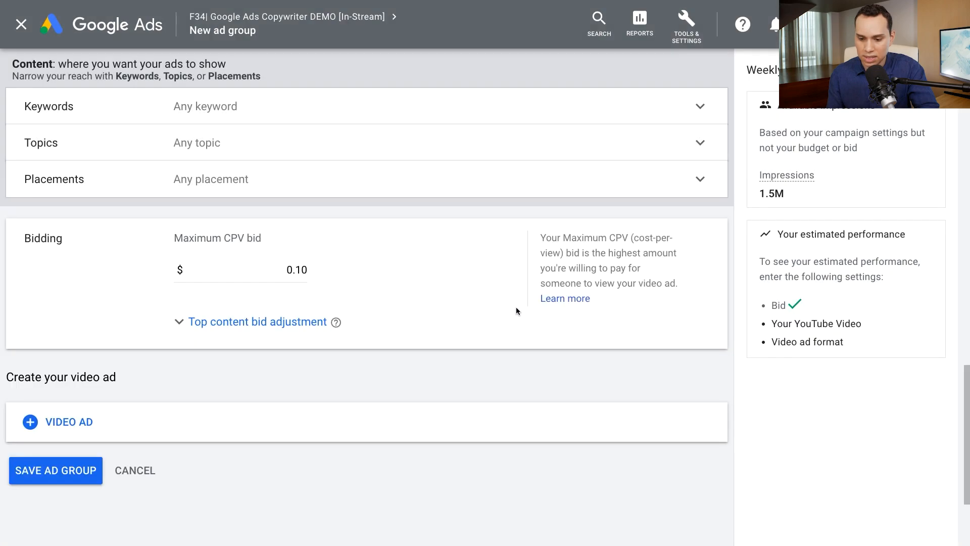
{"action": "left_click", "coordinate": [66, 473]}
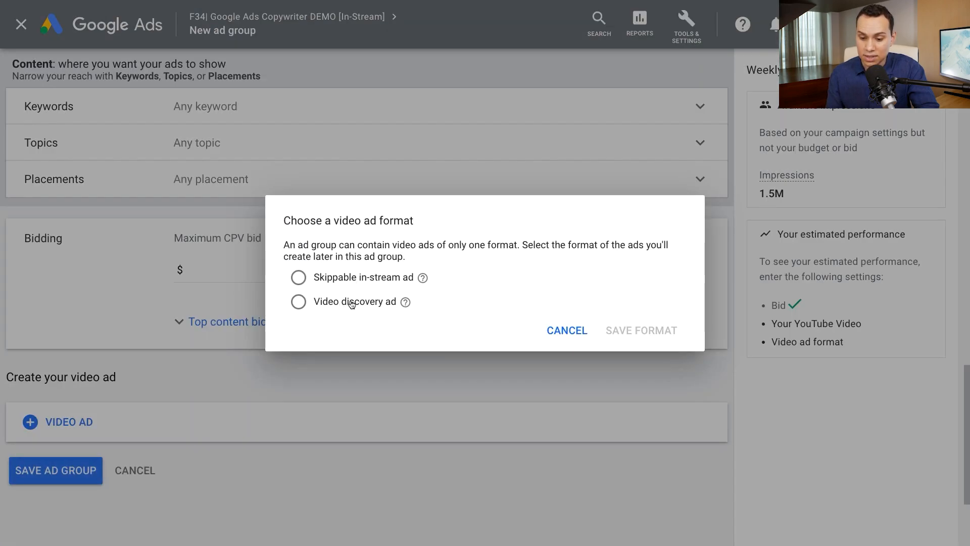
{"action": "left_click", "coordinate": [363, 283]}
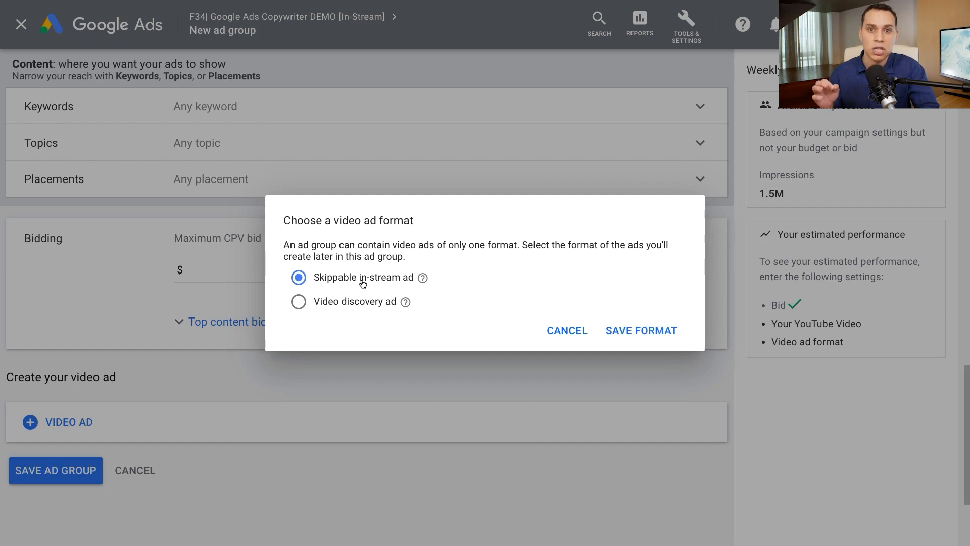
{"action": "left_click", "coordinate": [648, 333]}
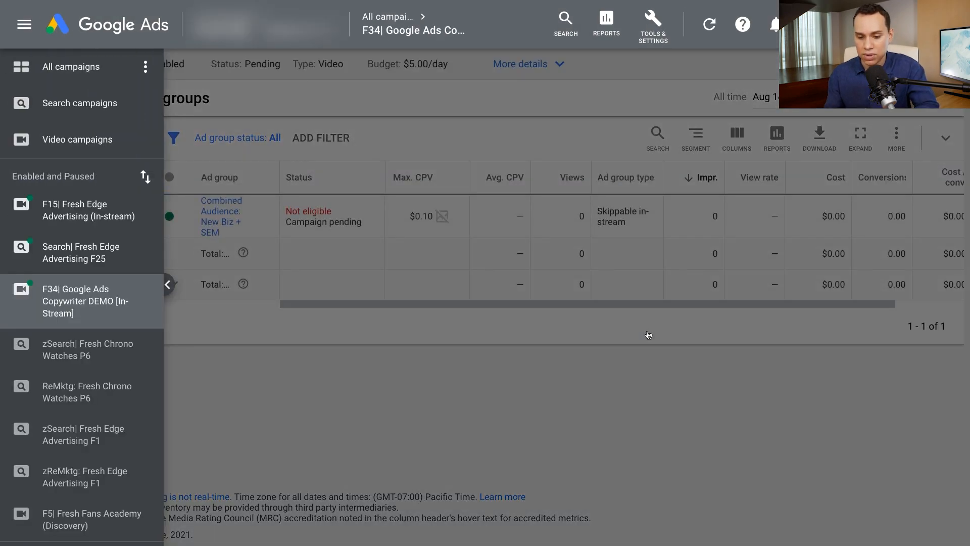
{"action": "left_click", "coordinate": [624, 333]}
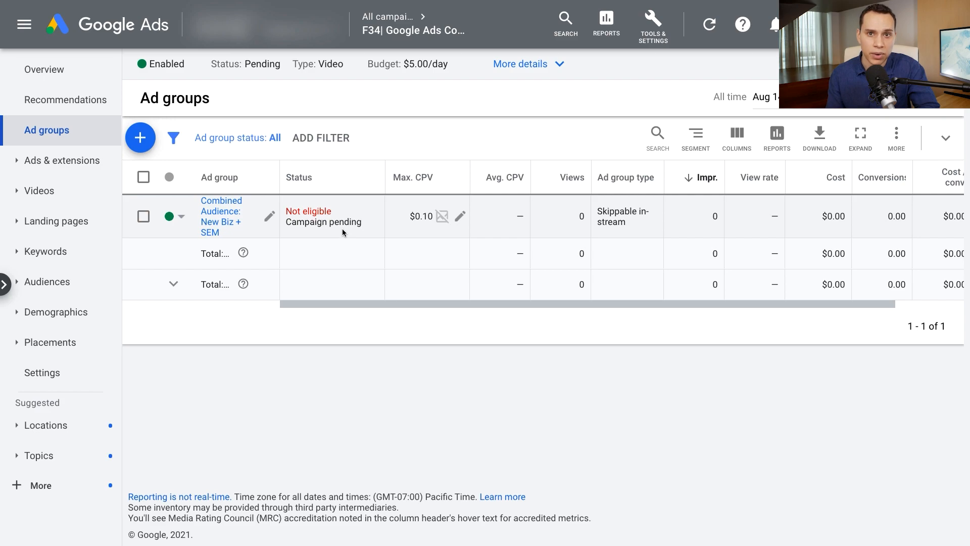
Start another ad group in the campaign and name it "Combined Audience: Married + SEM".
{"action": "left_click", "coordinate": [141, 139]}
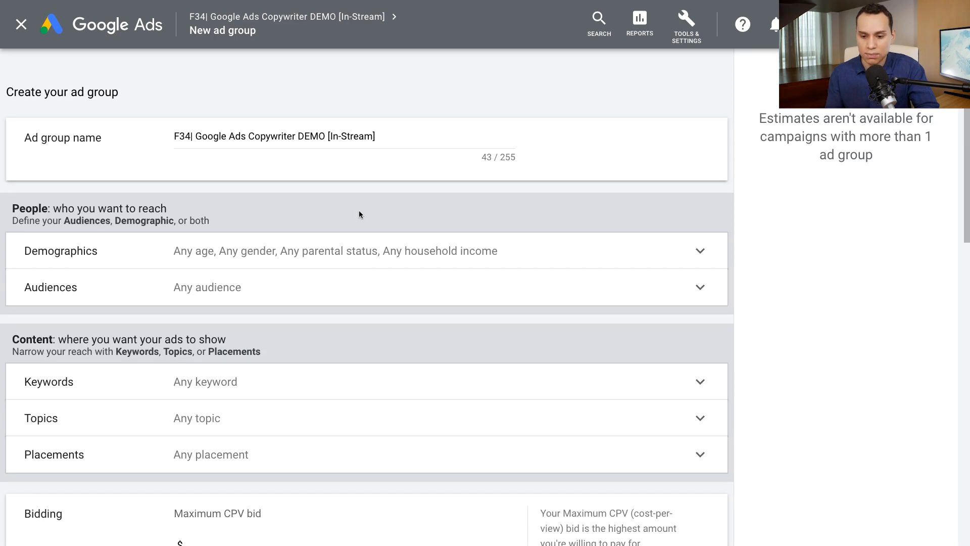
{"action": "triple_click", "coordinate": [387, 131]}
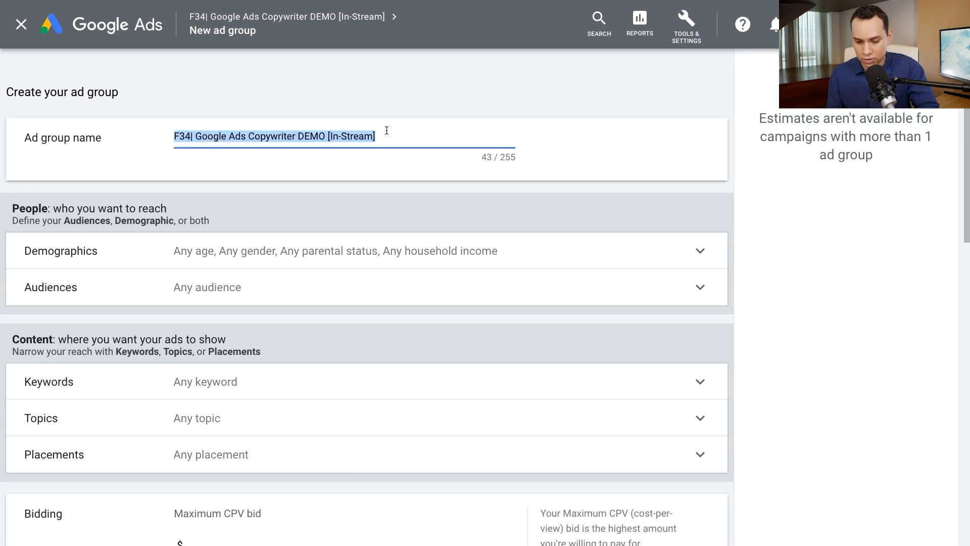
{"action": "type", "text": "Combined Audience: New Biz + SEM"}
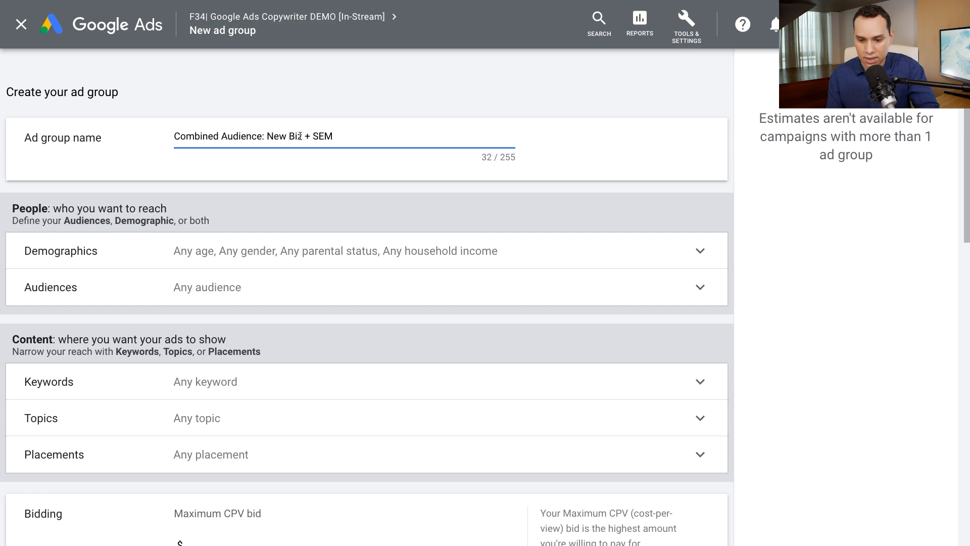
{"action": "left_click_drag", "start_coordinate": [298, 136], "coordinate": [267, 136]}
{"action": "type", "text": "Married"}
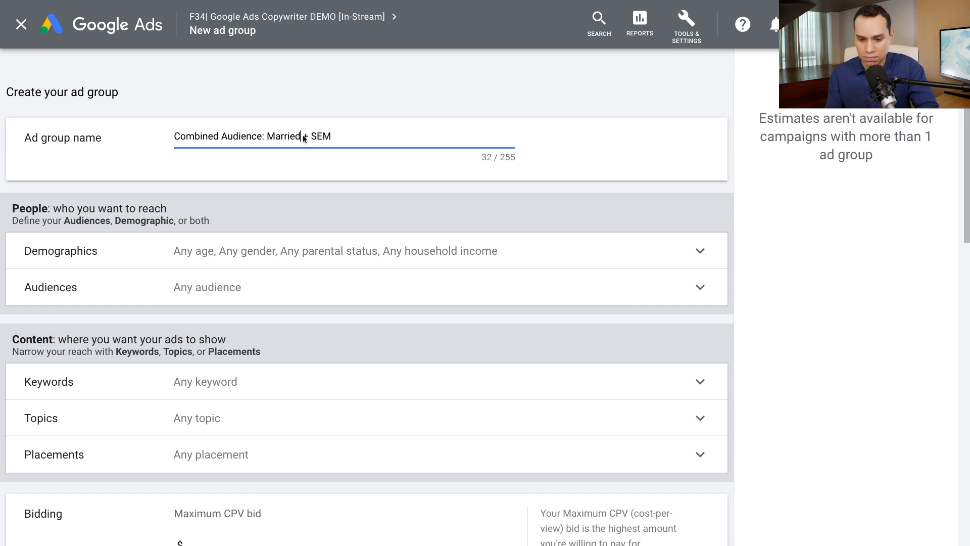
Exclude the 18 - 24 age range from the new ad group's demographic targeting.
{"action": "left_click", "coordinate": [226, 251]}
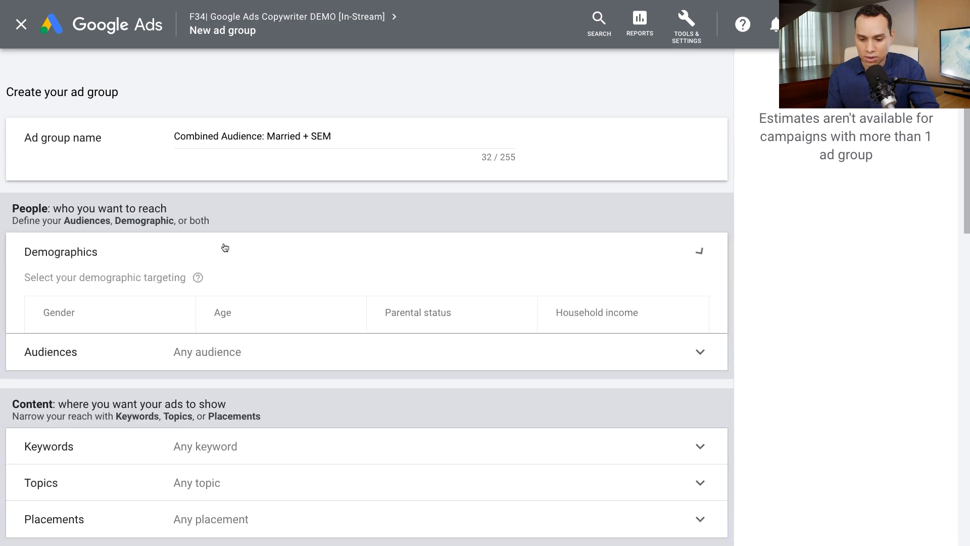
{"action": "left_click", "coordinate": [249, 361]}
{"action": "scroll", "coordinate": [334, 298], "scroll_direction": "down", "scroll_amount": 3}
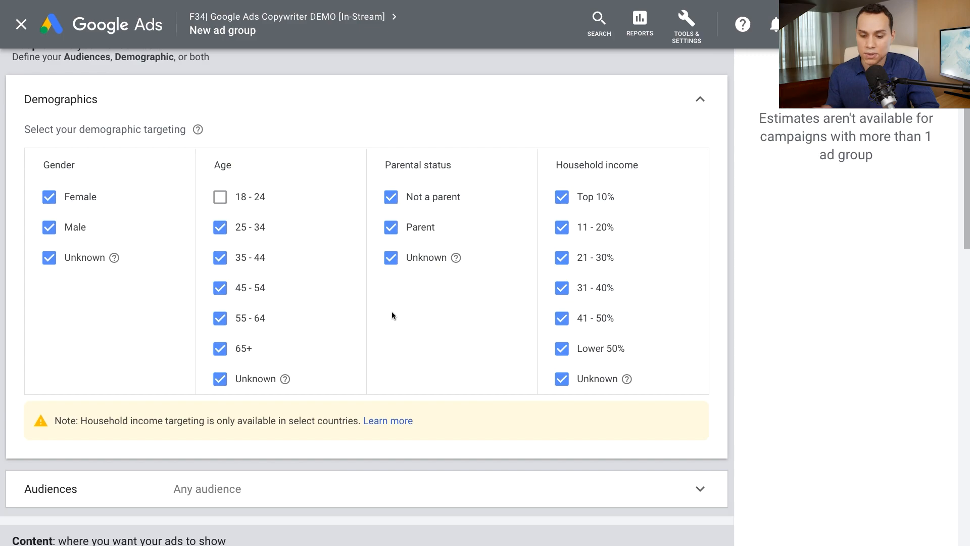
{"action": "scroll", "coordinate": [393, 313], "scroll_direction": "down", "scroll_amount": 5}
{"action": "scroll", "coordinate": [393, 316], "scroll_direction": "down", "scroll_amount": 1}
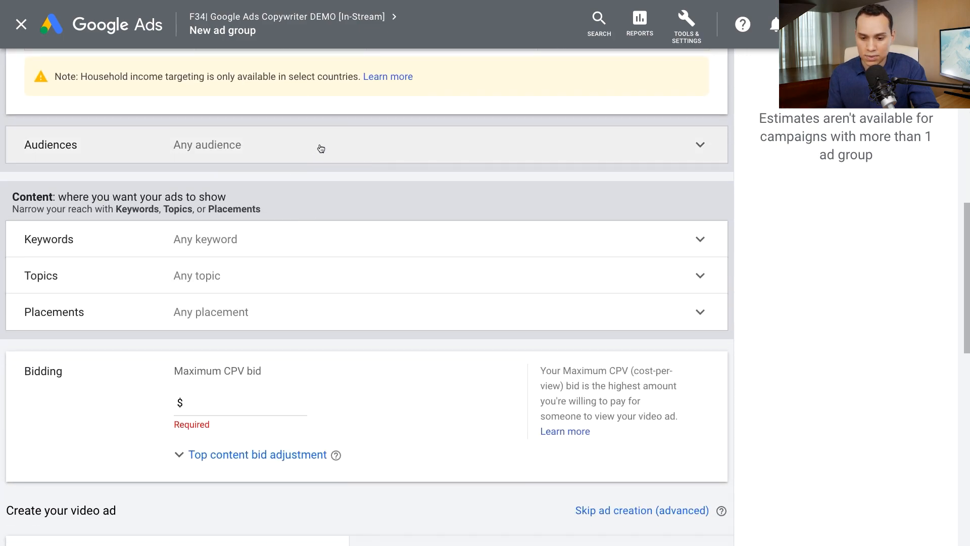
Start a new combined audience for the ad group's audience targeting and name it "Married + SEM".
{"action": "left_click", "coordinate": [248, 154]}
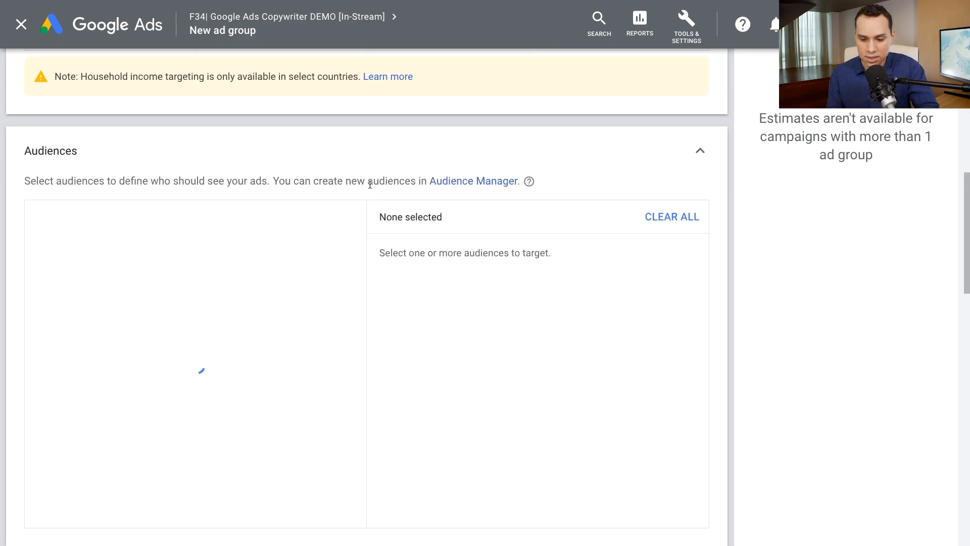
{"action": "scroll", "coordinate": [359, 186], "scroll_direction": "down", "scroll_amount": 1}
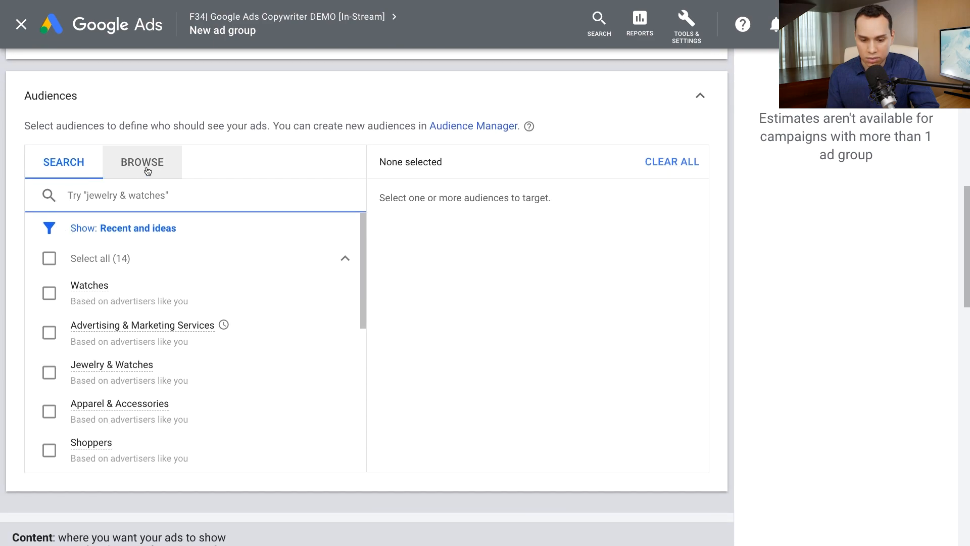
{"action": "left_click", "coordinate": [121, 168]}
{"action": "left_click", "coordinate": [109, 442]}
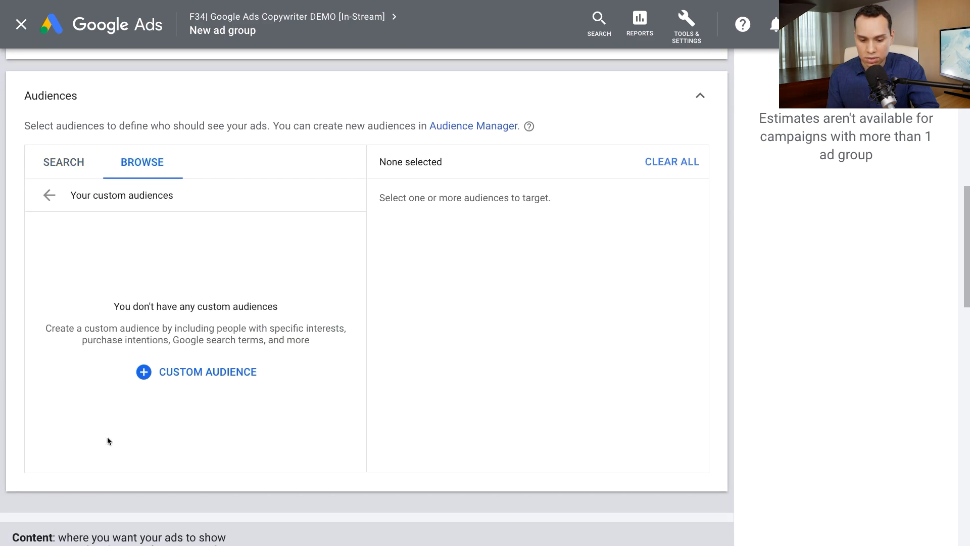
{"action": "left_click", "coordinate": [50, 195]}
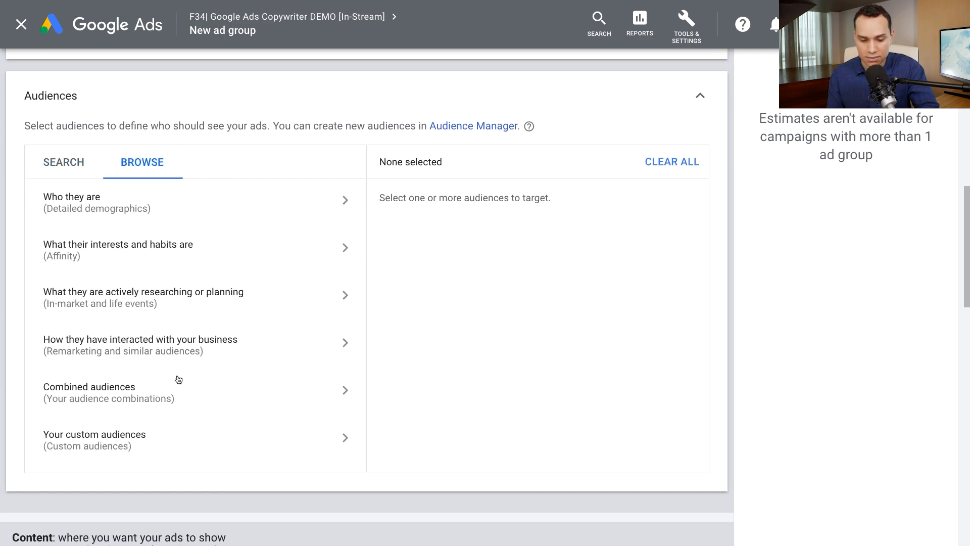
{"action": "left_click", "coordinate": [135, 396]}
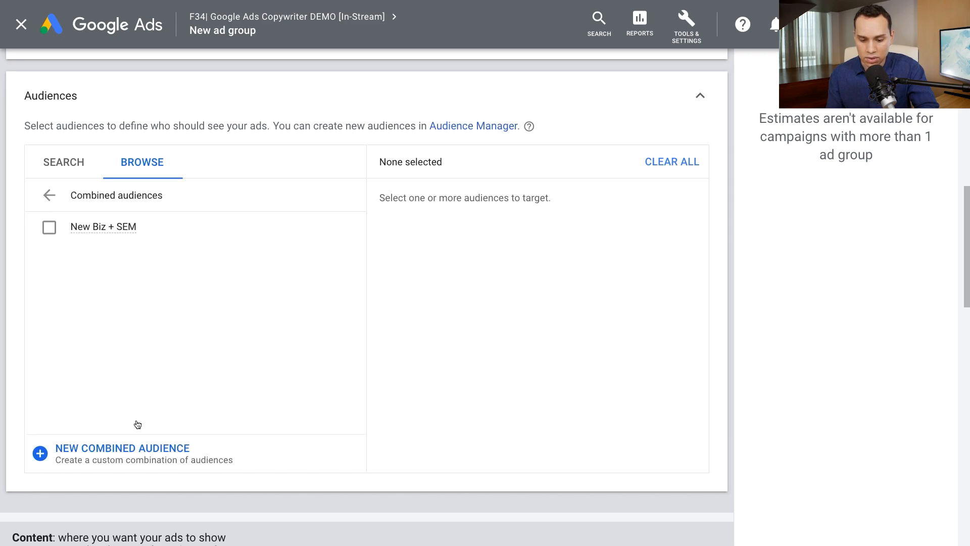
{"action": "left_click", "coordinate": [140, 458]}
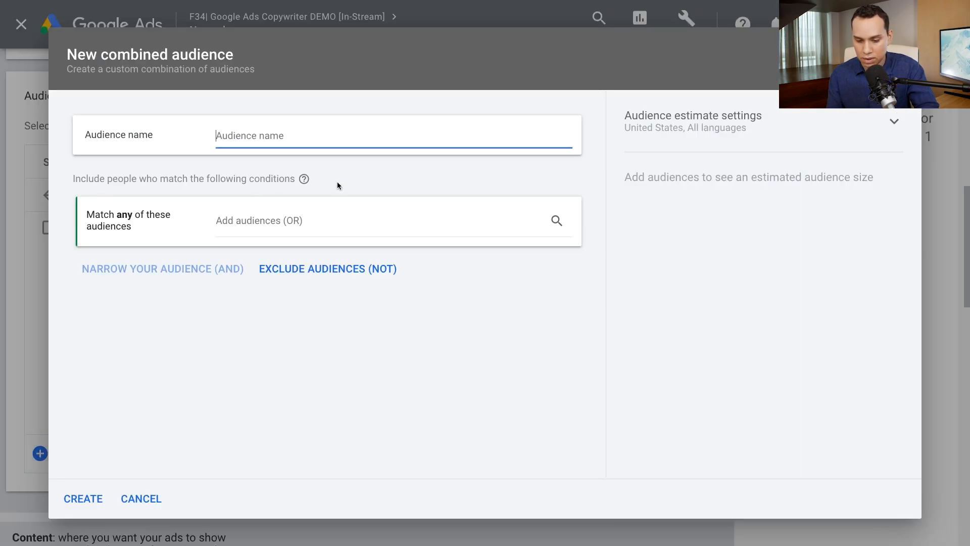
{"action": "type", "text": "Married + SEM"}
Add the Married marital status from the detailed demographics as the combined audience's first condition.
{"action": "left_click", "coordinate": [284, 221]}
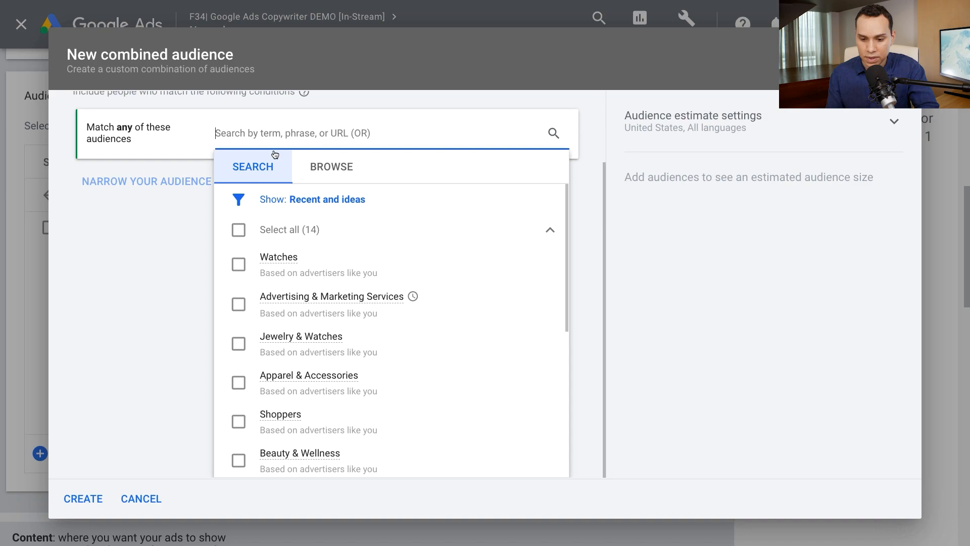
{"action": "left_click", "coordinate": [345, 168]}
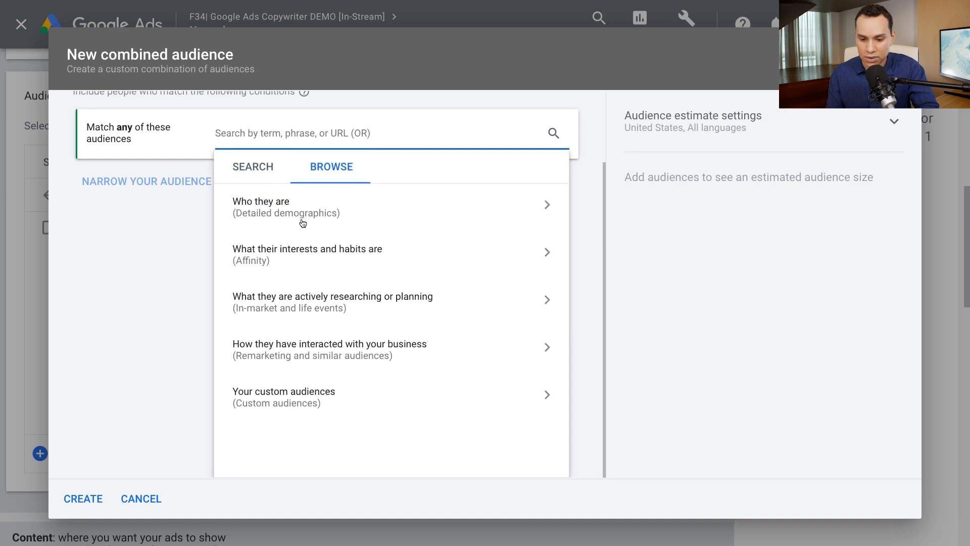
{"action": "left_click", "coordinate": [321, 212]}
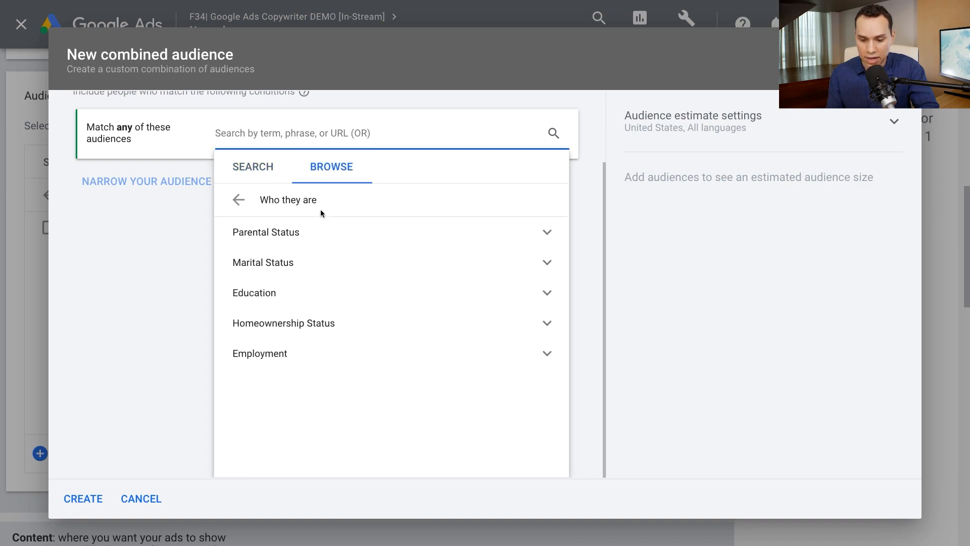
{"action": "left_click", "coordinate": [286, 263]}
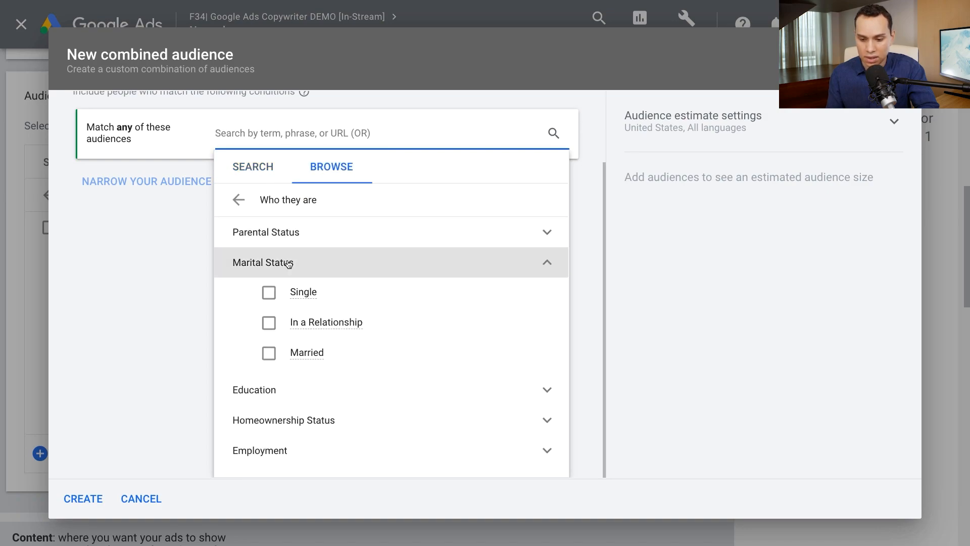
{"action": "left_click", "coordinate": [269, 353]}
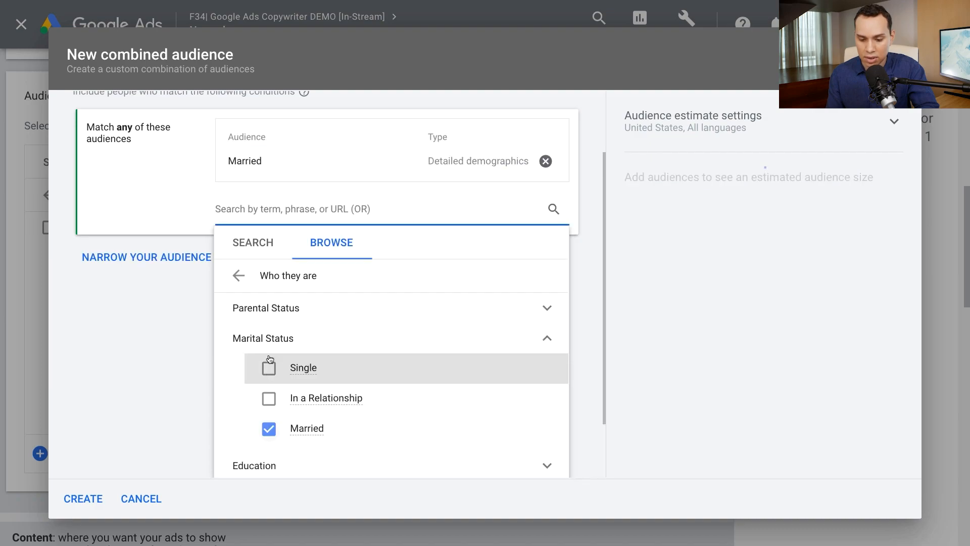
{"action": "left_click", "coordinate": [167, 204]}
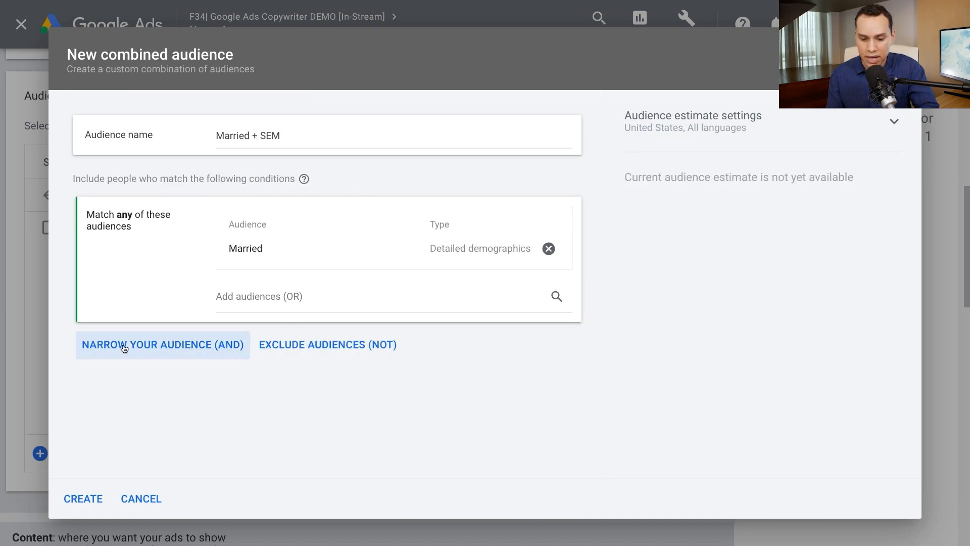
Narrow the combined audience with the in-market audience SEO & SEM Services, from Advertising & Marketing Services under Business Services, and create it.
{"action": "left_click", "coordinate": [178, 350]}
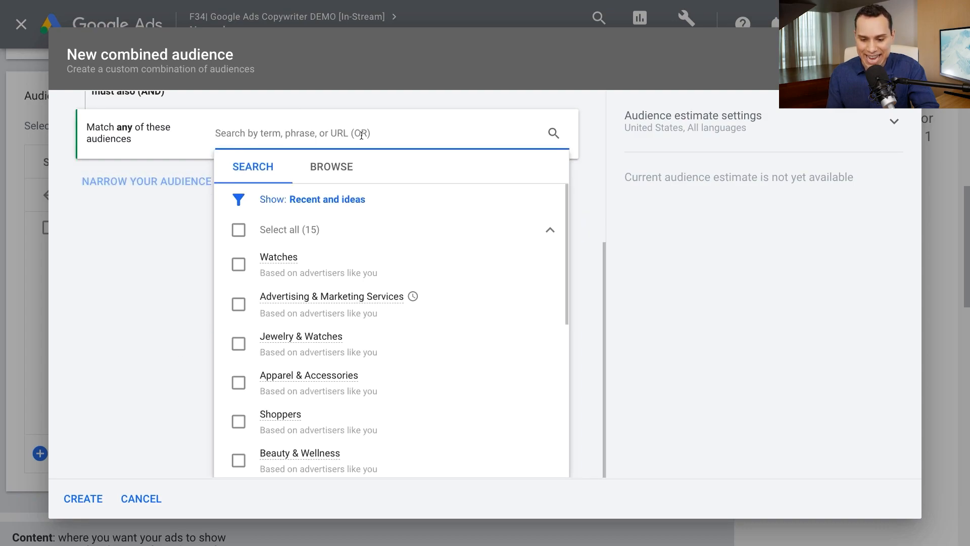
{"action": "left_click", "coordinate": [332, 167]}
{"action": "left_click", "coordinate": [300, 314]}
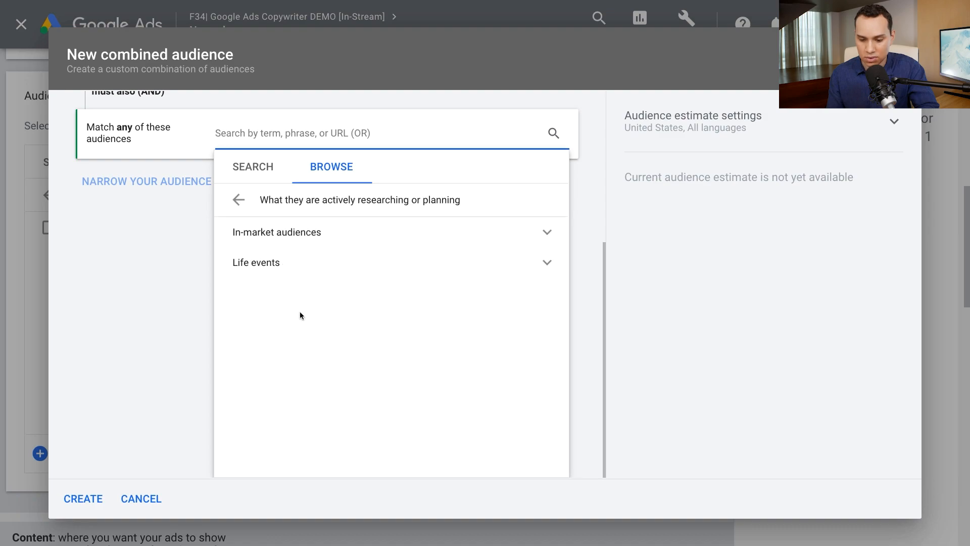
{"action": "left_click", "coordinate": [323, 237]}
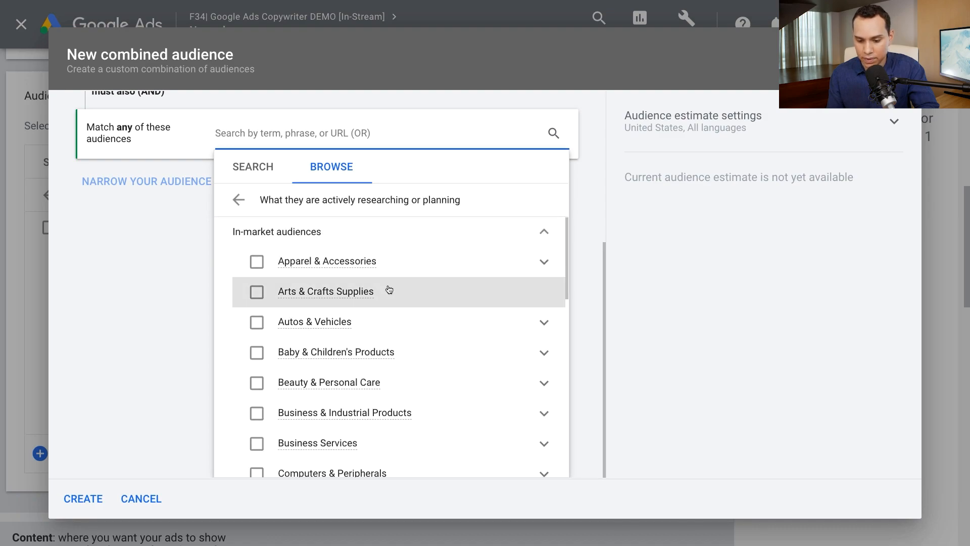
{"action": "scroll", "coordinate": [393, 286], "scroll_direction": "down", "scroll_amount": 3}
{"action": "left_click", "coordinate": [544, 331]}
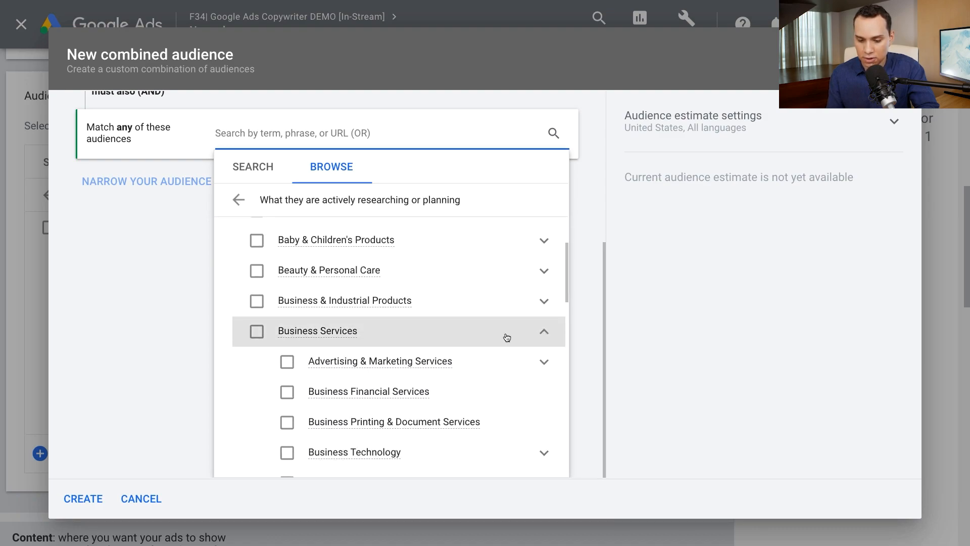
{"action": "scroll", "coordinate": [455, 343], "scroll_direction": "down", "scroll_amount": 2}
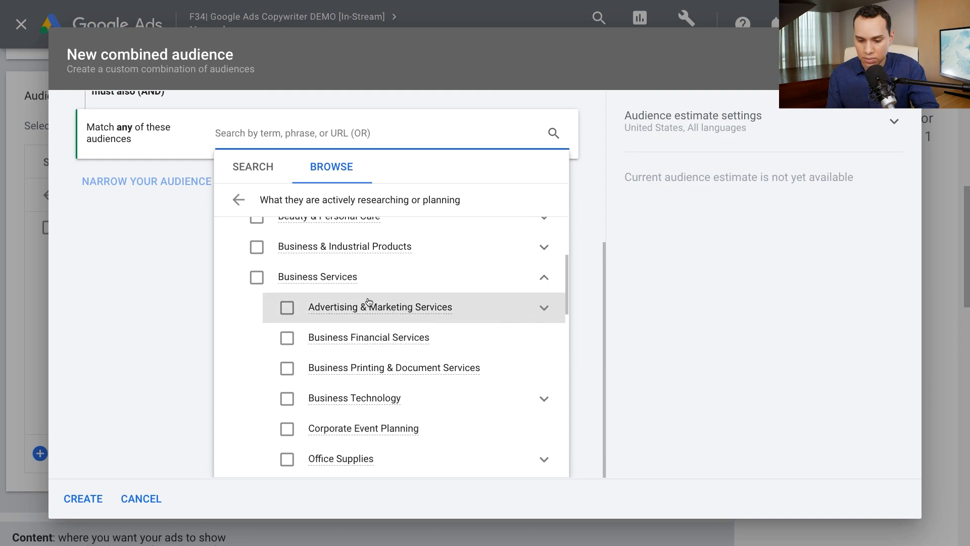
{"action": "left_click", "coordinate": [544, 308]}
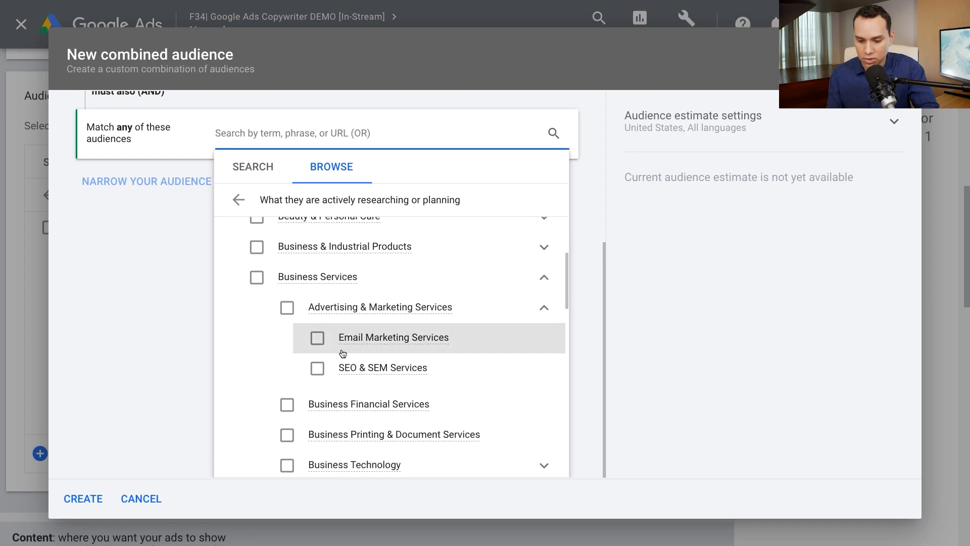
{"action": "left_click", "coordinate": [317, 368]}
{"action": "left_click", "coordinate": [187, 443]}
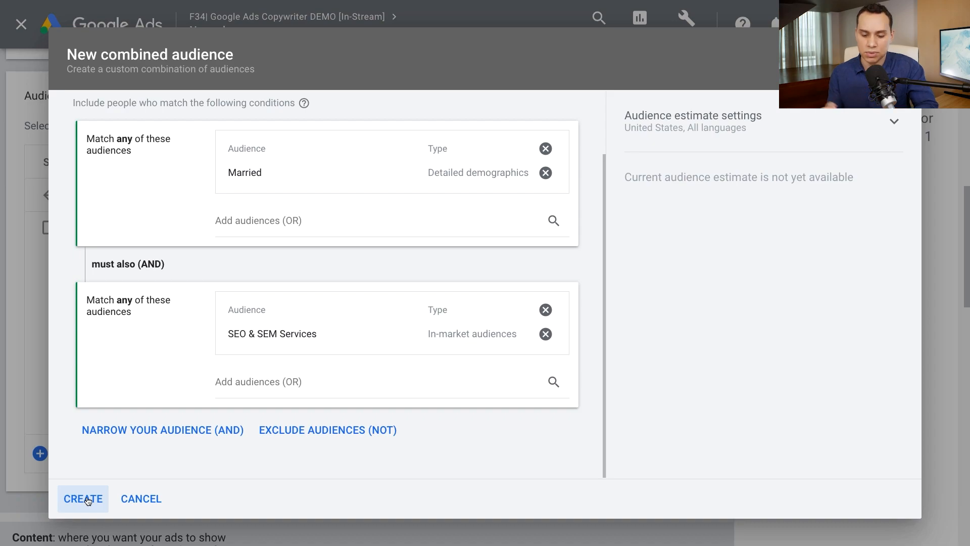
{"action": "left_click", "coordinate": [86, 499]}
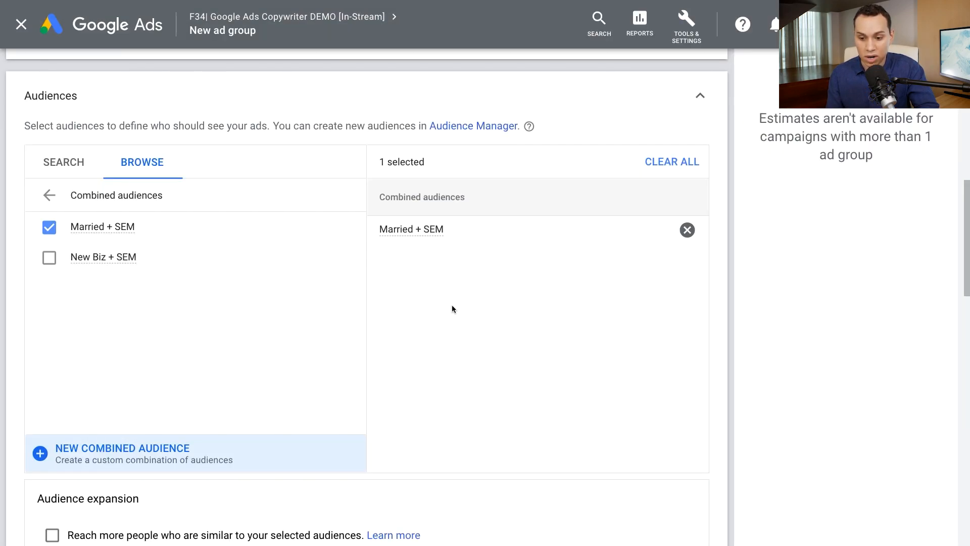
Set the maximum CPV bid of the Married + SEM ad group to $0.10.
{"action": "scroll", "coordinate": [468, 334], "scroll_direction": "down", "scroll_amount": 8}
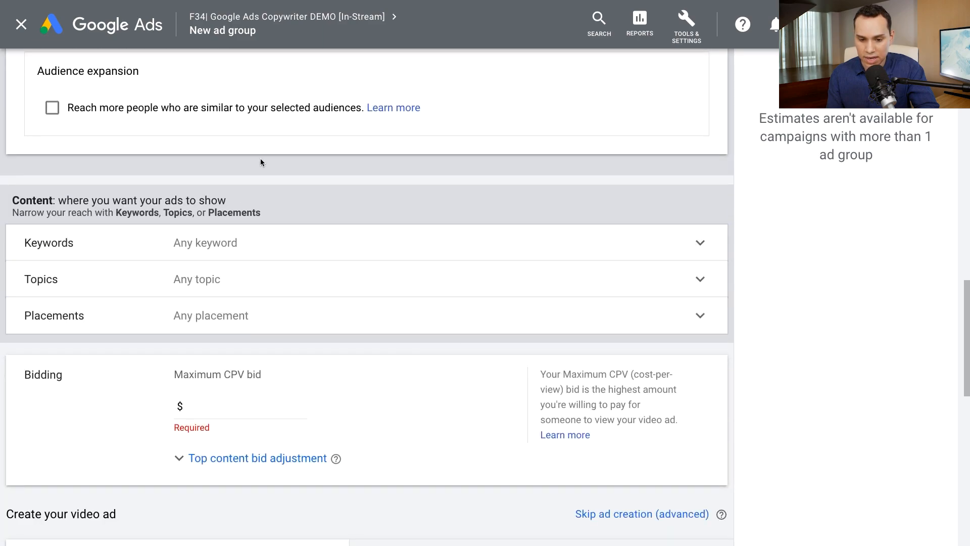
{"action": "scroll", "coordinate": [268, 148], "scroll_direction": "down", "scroll_amount": 2}
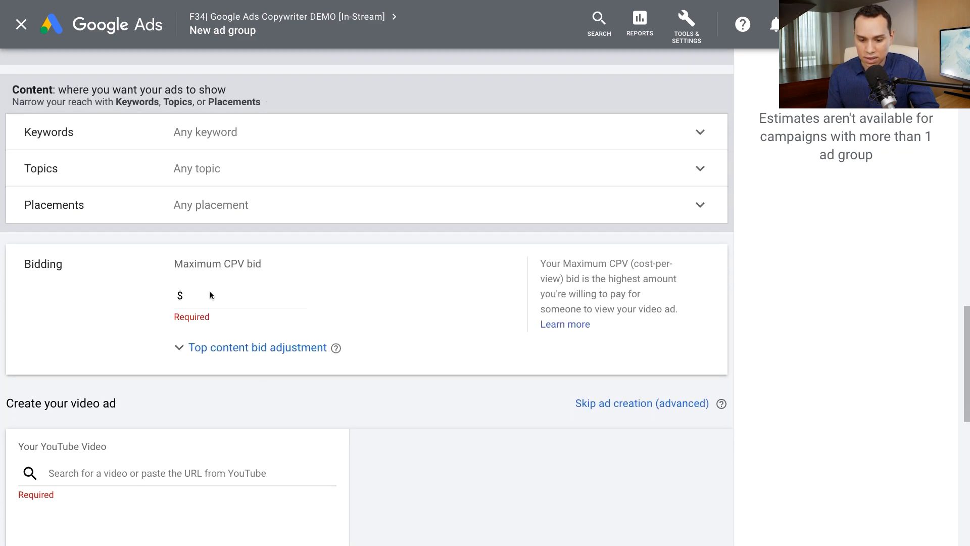
{"action": "left_click", "coordinate": [233, 303]}
{"action": "type", "text": "0.00"}
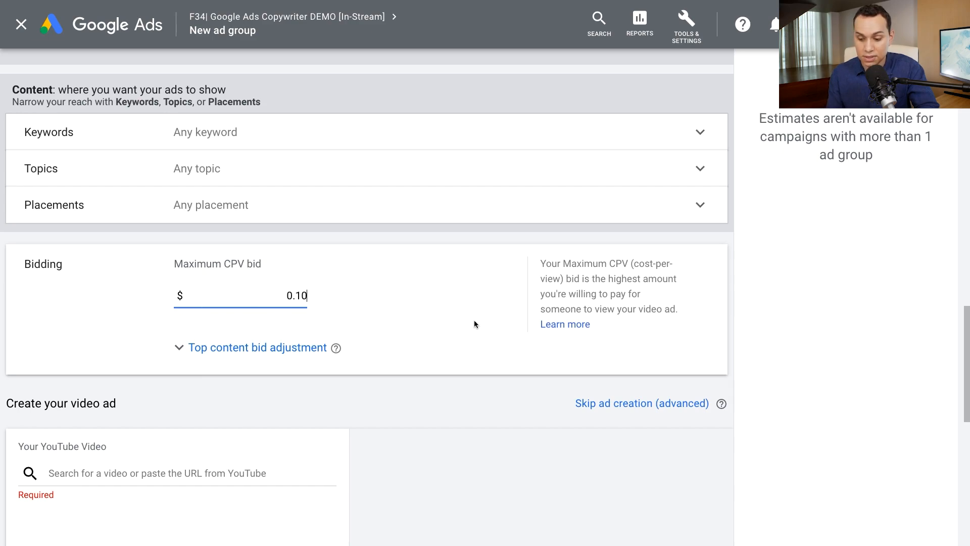
Skip ad creation and save the Married + SEM ad group with the skippable in-stream ad format.
{"action": "left_click", "coordinate": [621, 405]}
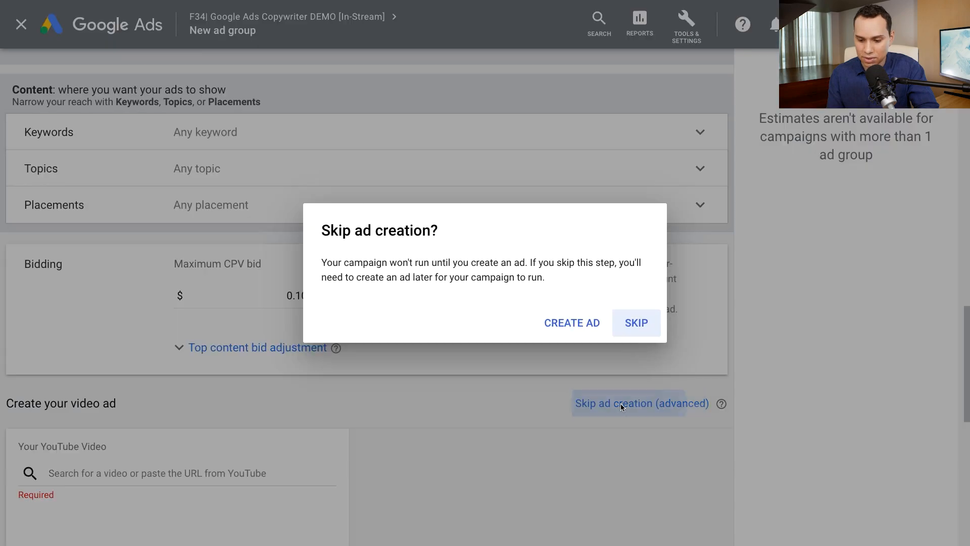
{"action": "left_click", "coordinate": [643, 325]}
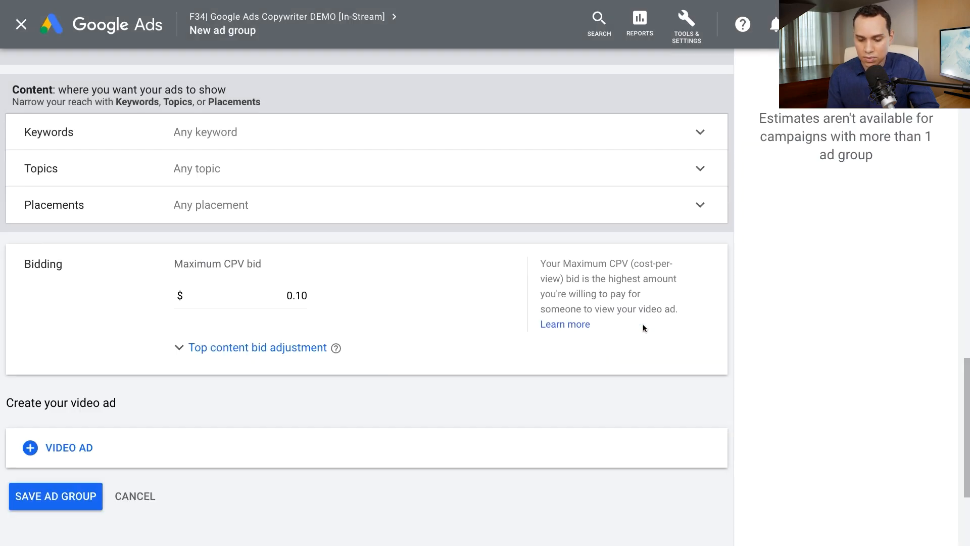
{"action": "left_click", "coordinate": [62, 498]}
{"action": "left_click", "coordinate": [369, 287]}
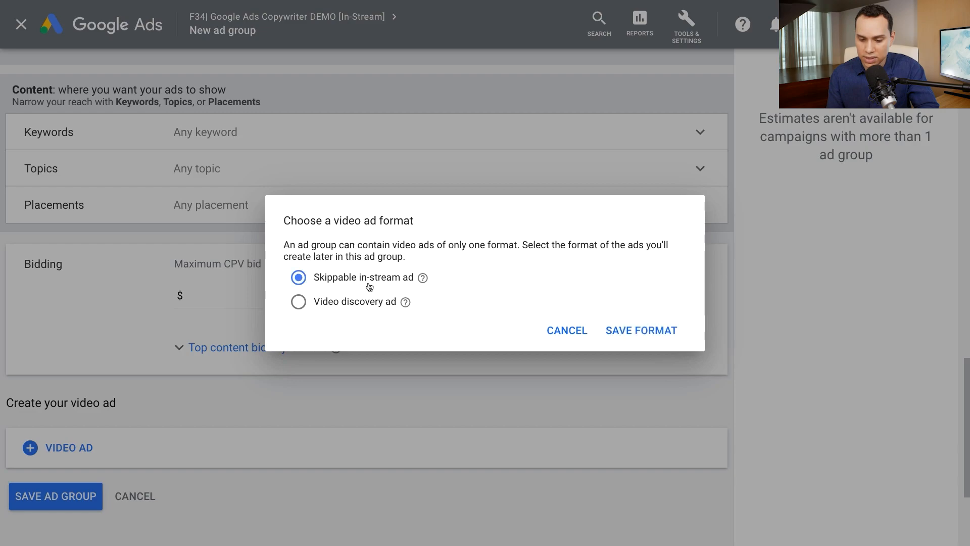
{"action": "left_click", "coordinate": [637, 331]}
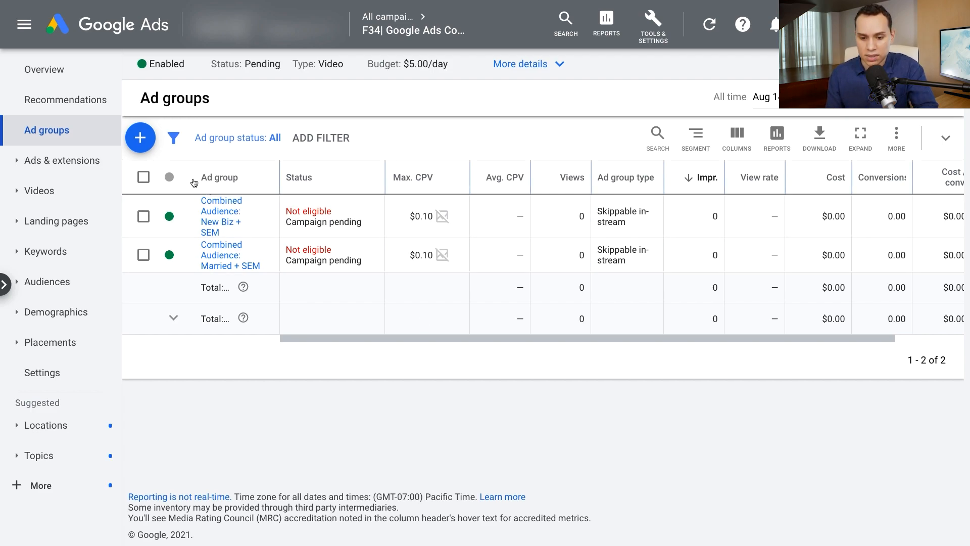
{"action": "left_click", "coordinate": [225, 222]}
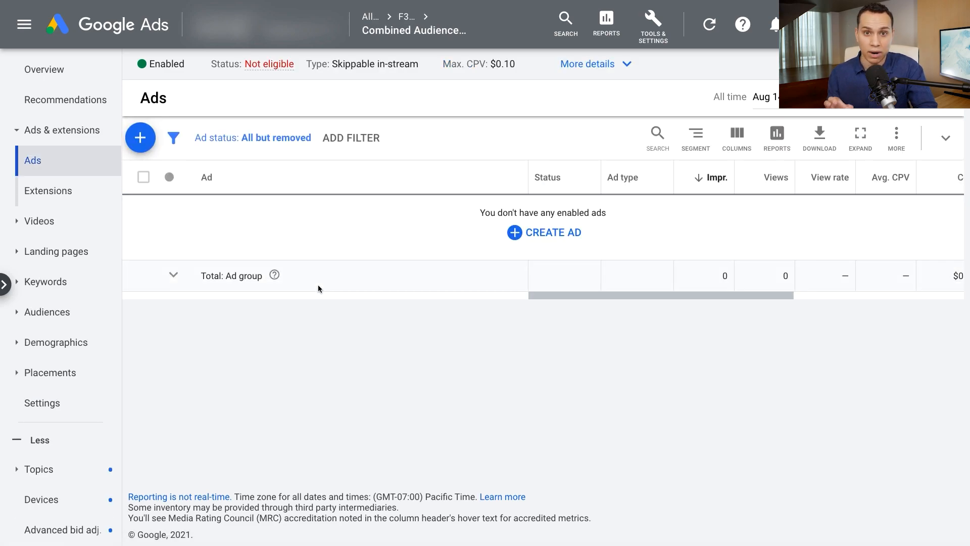
{"action": "left_click", "coordinate": [140, 138]}
{"action": "left_click", "coordinate": [270, 164]}
{"action": "type", "text": "https://youtu.be/kqMUS8ZK1yQ"}
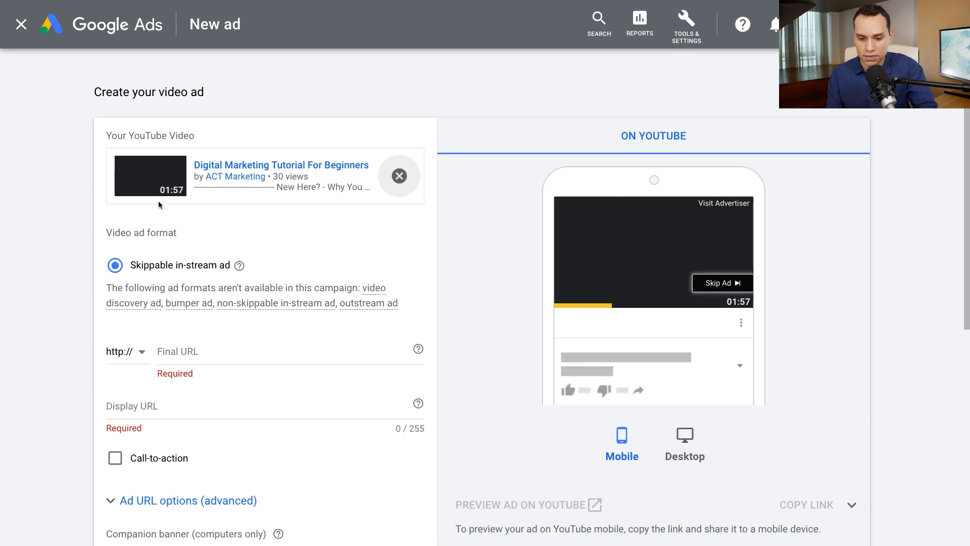
Preview how the video ad looks on desktop.
{"action": "scroll", "coordinate": [72, 237], "scroll_direction": "down", "scroll_amount": 2}
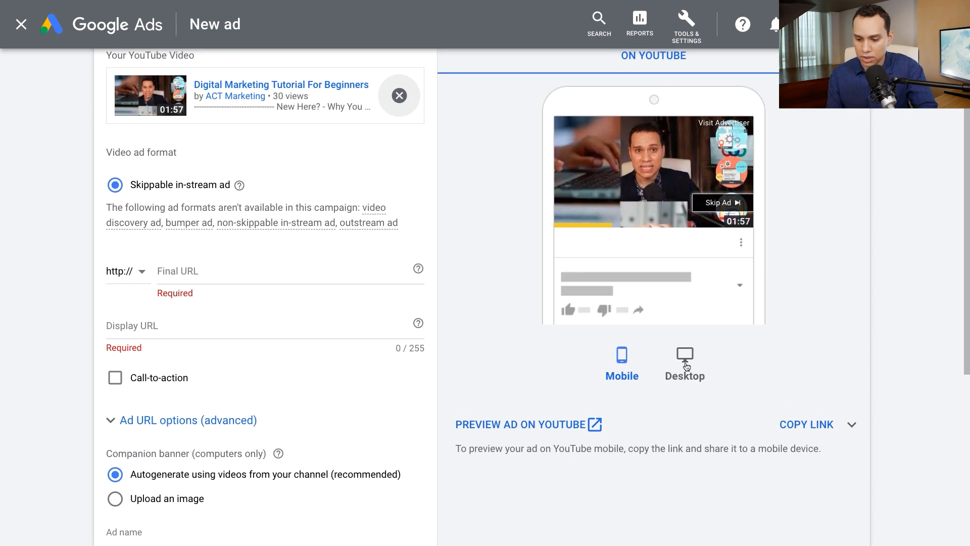
{"action": "left_click", "coordinate": [686, 357]}
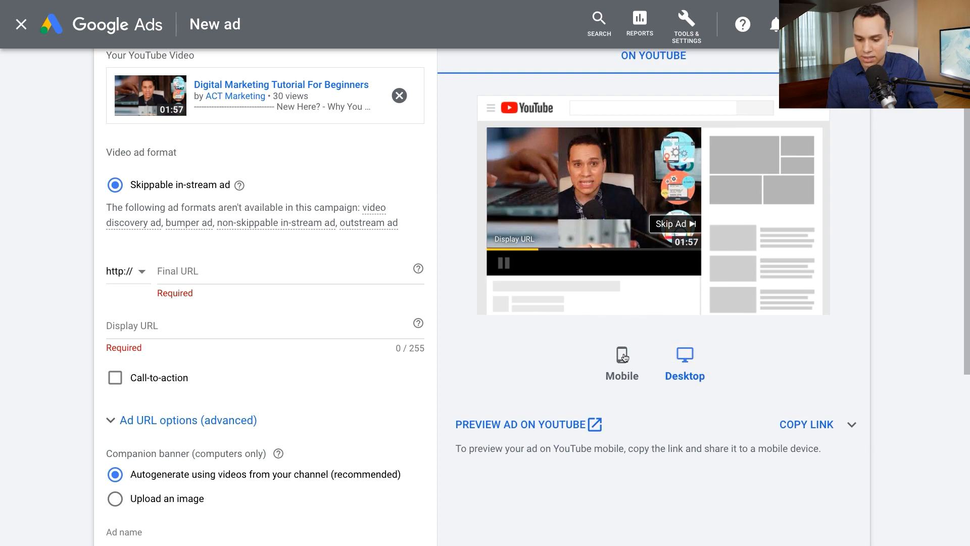
{"action": "scroll", "coordinate": [451, 333], "scroll_direction": "up", "scroll_amount": 1}
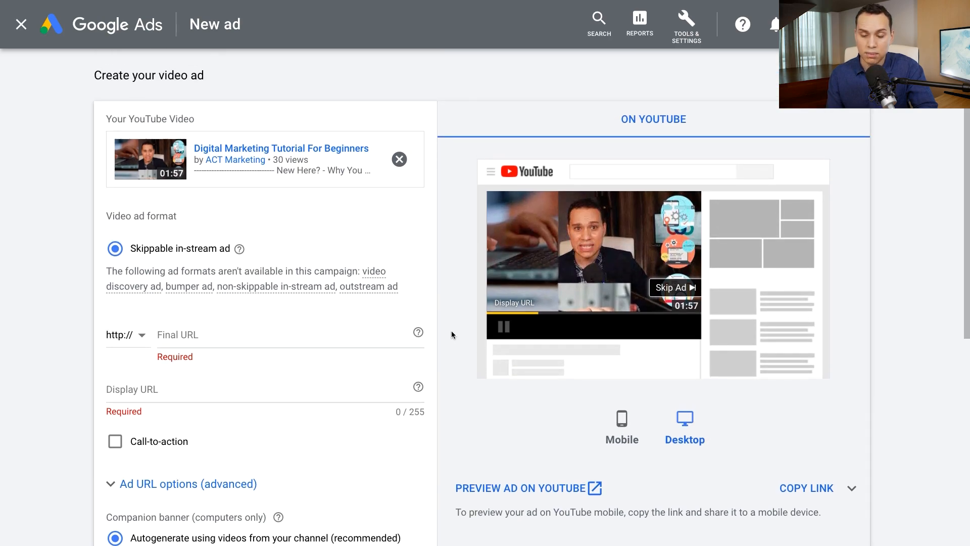
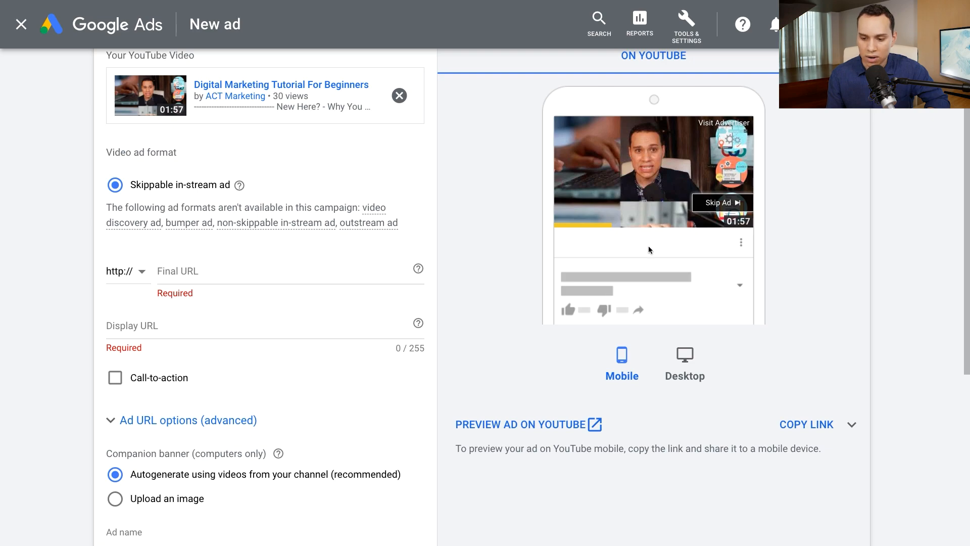
Set the video ad's final URL to actmarketing.io/Google-Ads-Copywriter-Test-5.
{"action": "left_click", "coordinate": [239, 267]}
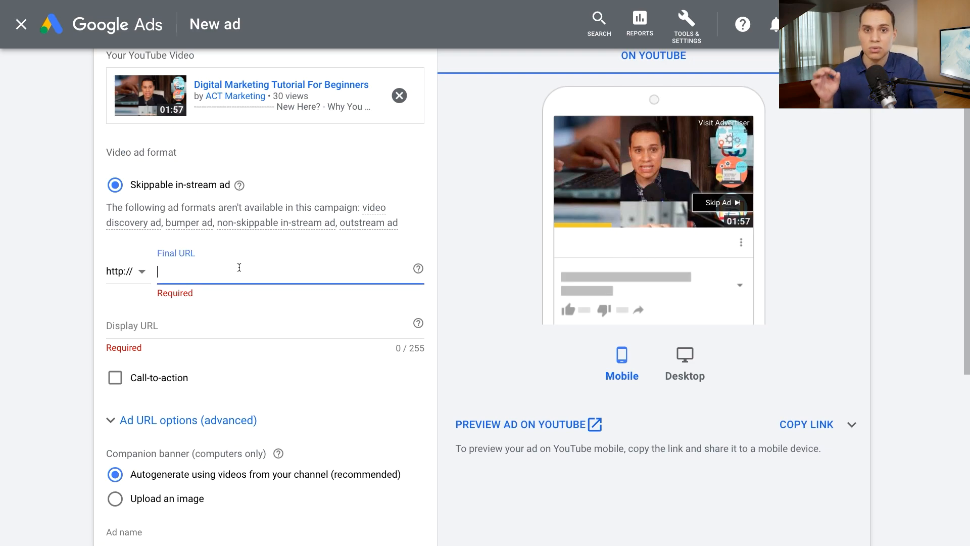
{"action": "type", "text": "actmarketing.io/Google-Ads-Copywriter-Test-5"}
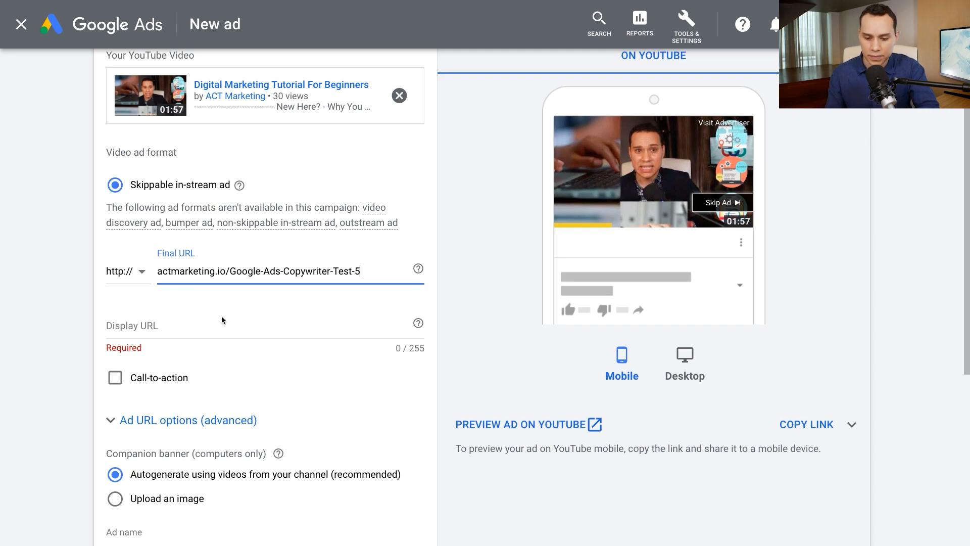
Set the video ad's display URL to actmarketing.io and enable its call-to-action.
{"action": "left_click", "coordinate": [195, 329]}
{"action": "type", "text": "actmarketing.io/Google-Ads-Copywriter-Test-5"}
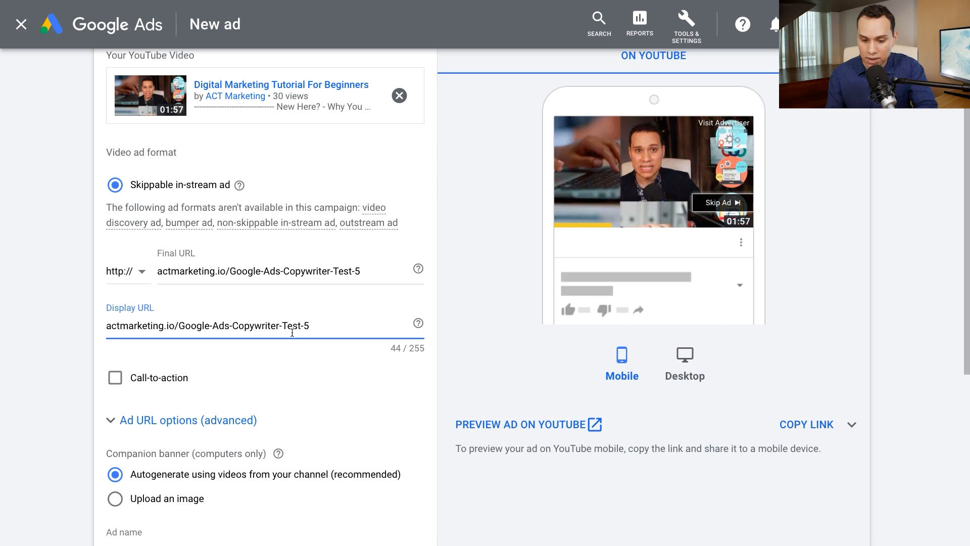
{"action": "left_click", "coordinate": [318, 324], "text": "shift"}
{"action": "key", "text": "BackSpace"}
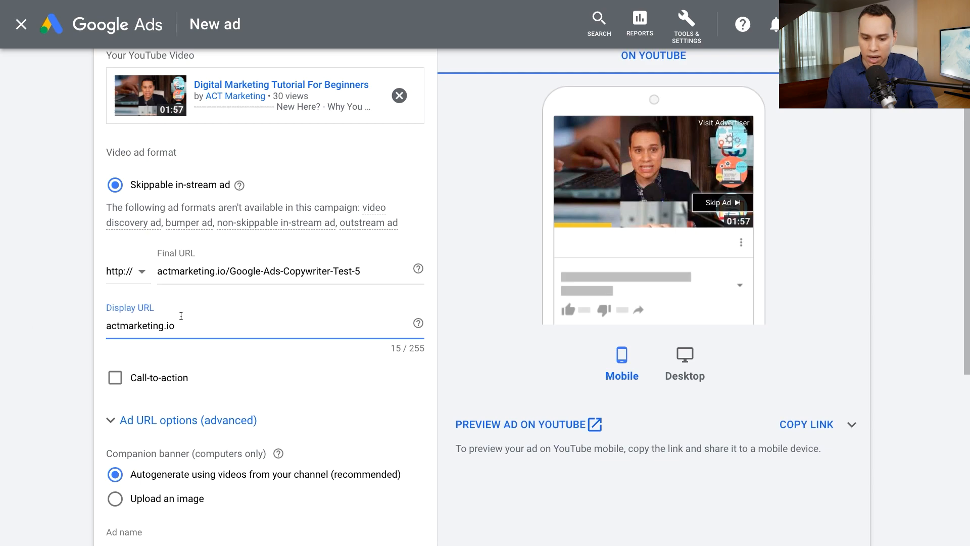
{"action": "scroll", "coordinate": [239, 326], "scroll_direction": "down", "scroll_amount": 3}
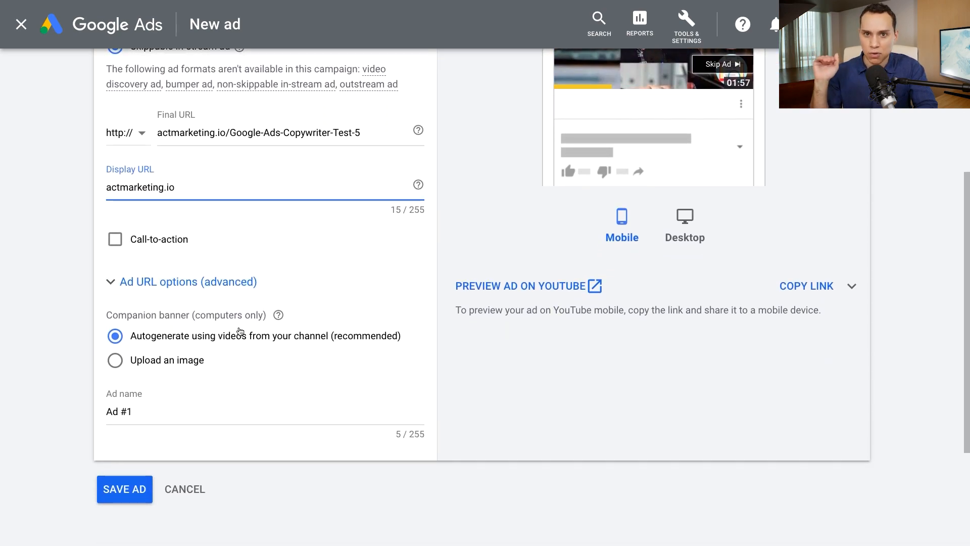
{"action": "left_click", "coordinate": [116, 245]}
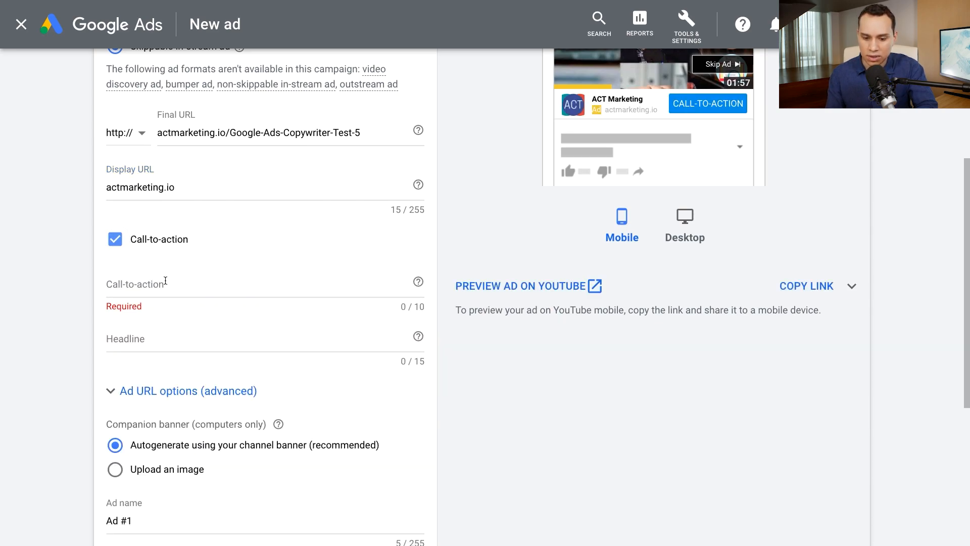
Compare how the call-to-action overlay looks in the desktop and mobile ad previews.
{"action": "scroll", "coordinate": [472, 237], "scroll_direction": "up", "scroll_amount": 2}
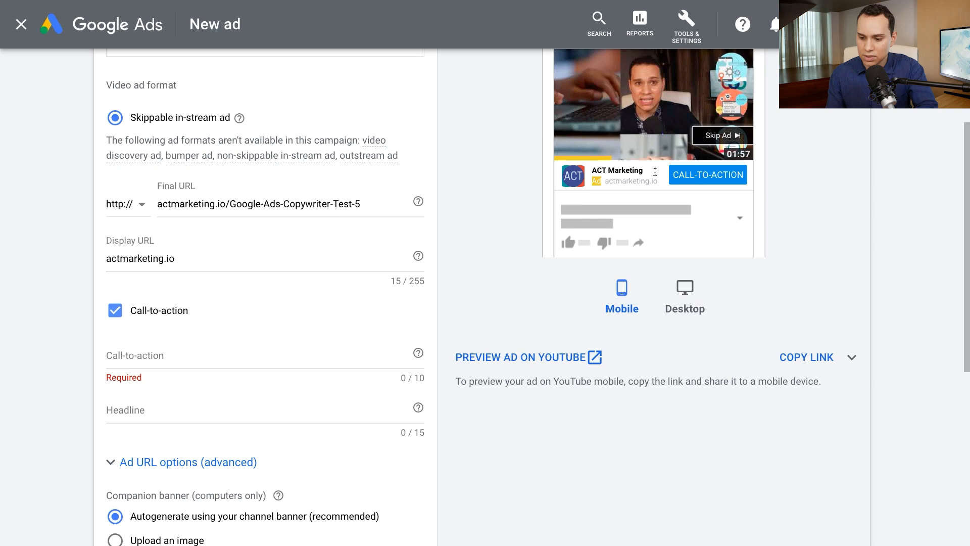
{"action": "scroll", "coordinate": [655, 172], "scroll_direction": "up", "scroll_amount": 2}
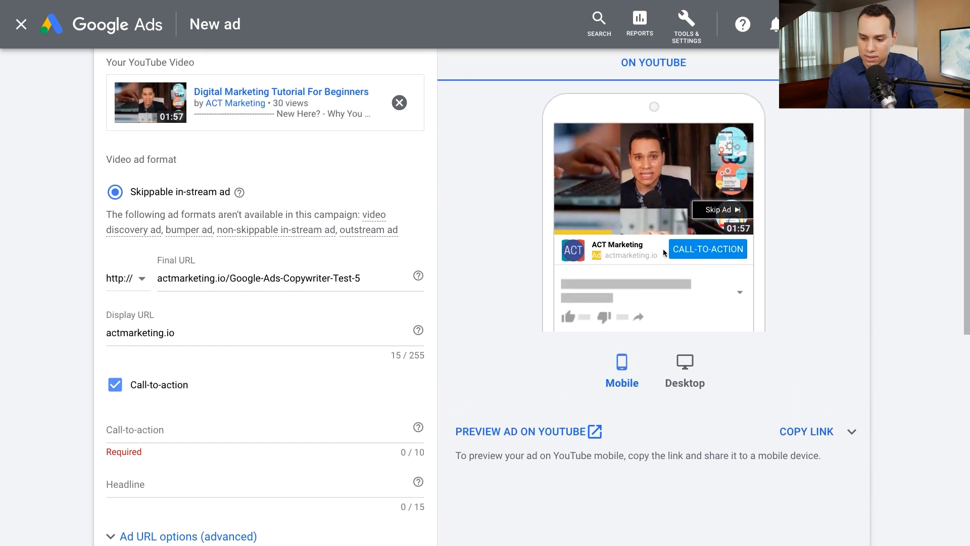
{"action": "left_click", "coordinate": [695, 362]}
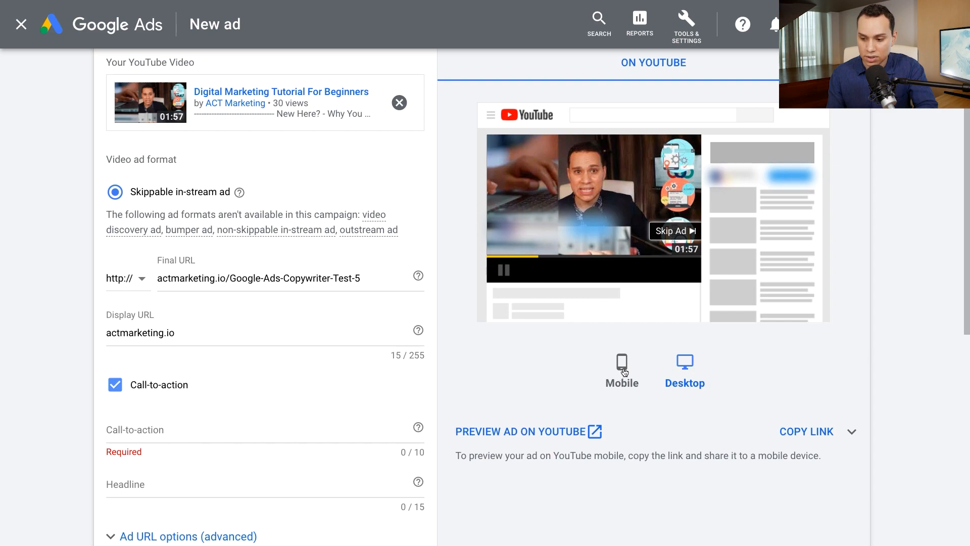
{"action": "left_click", "coordinate": [624, 372]}
{"action": "left_click", "coordinate": [679, 372]}
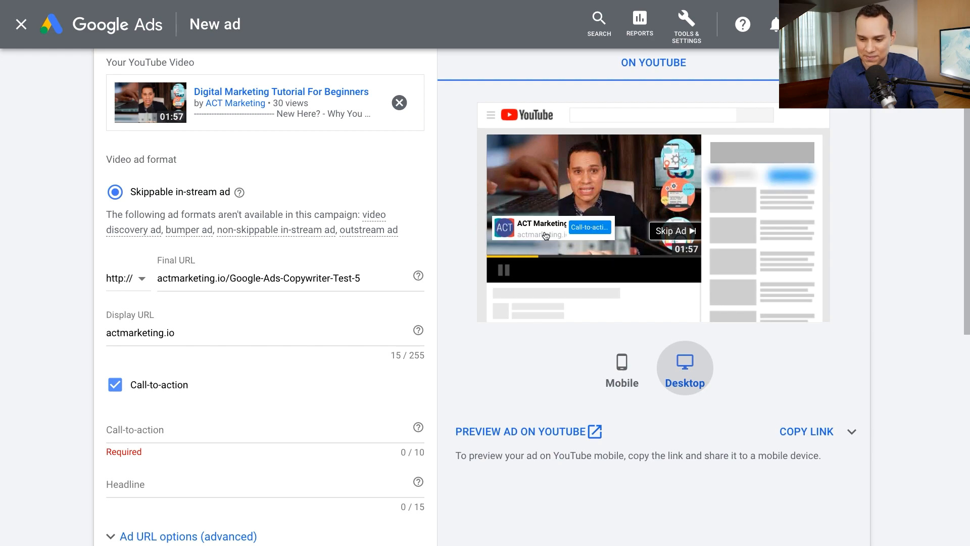
{"action": "left_click", "coordinate": [622, 366]}
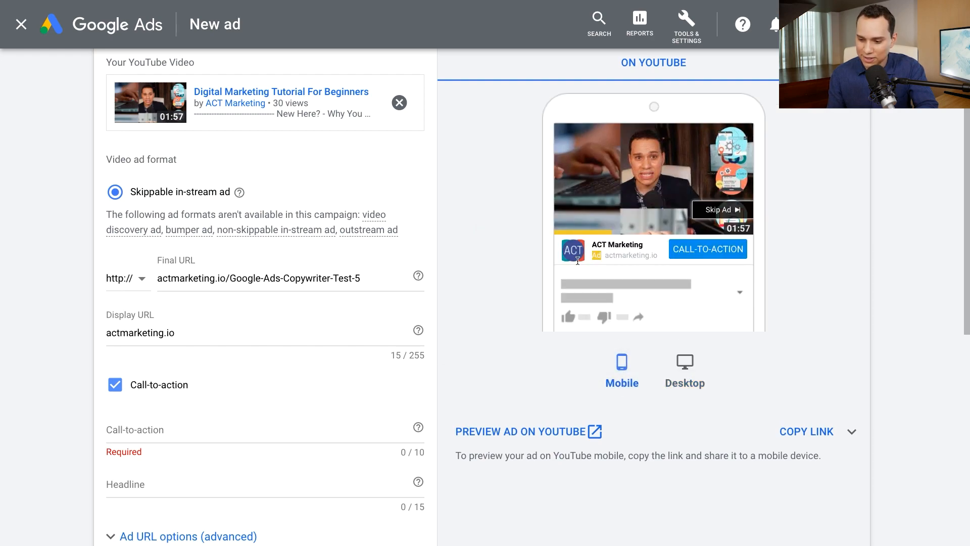
Set the call-to-action text to "Start Now" and the headline to "Optimize Leads".
{"action": "scroll", "coordinate": [286, 257], "scroll_direction": "down", "scroll_amount": 2}
{"action": "left_click", "coordinate": [182, 336]}
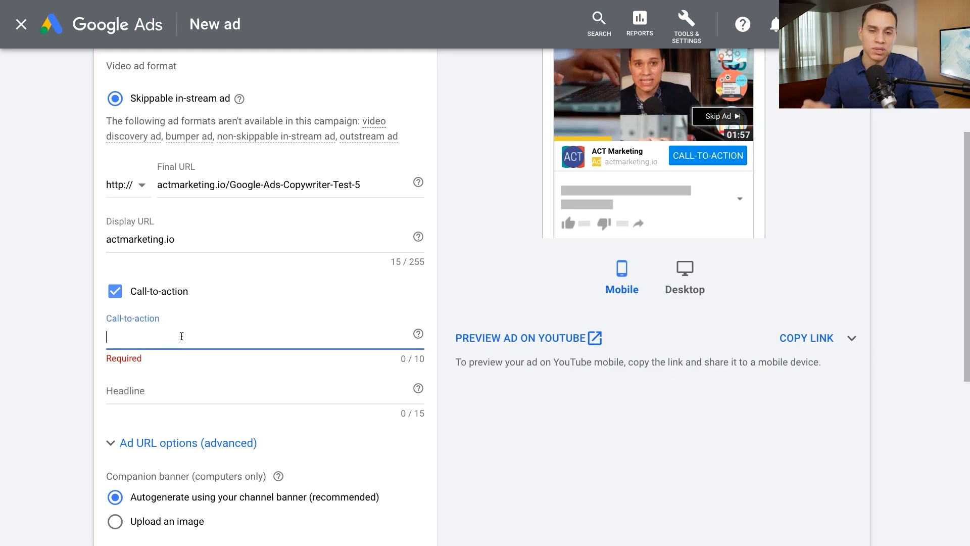
{"action": "type", "text": "Click Here"}
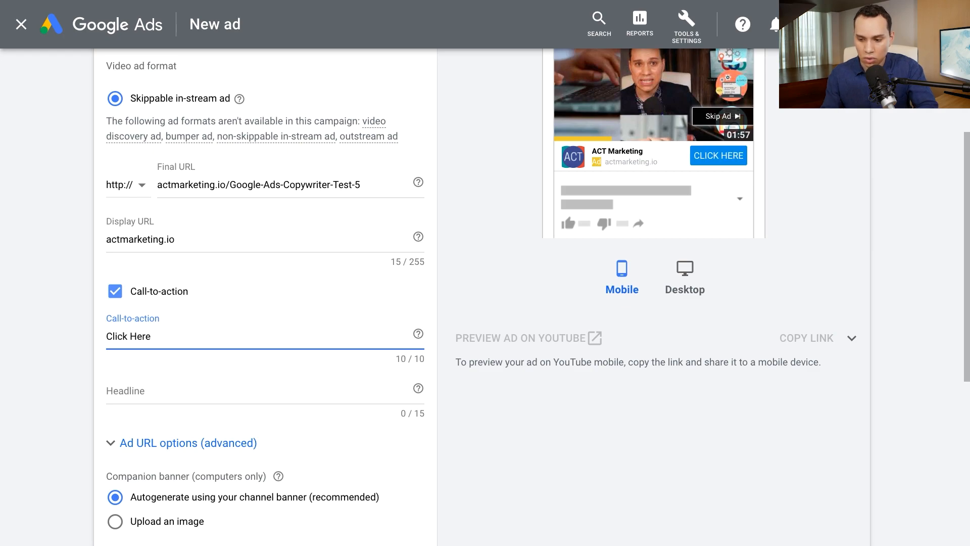
{"action": "key", "text": "ctrl+a"}
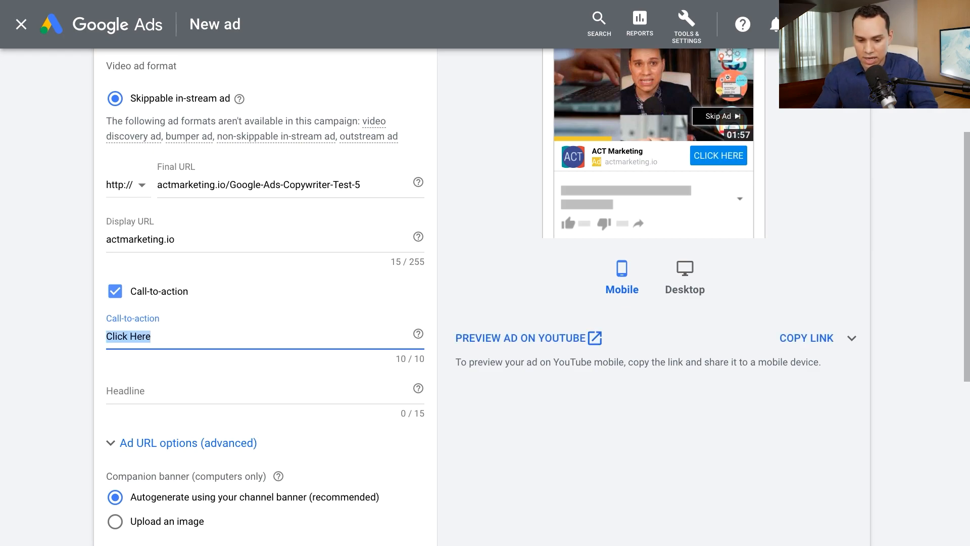
{"action": "type", "text": "Start Now"}
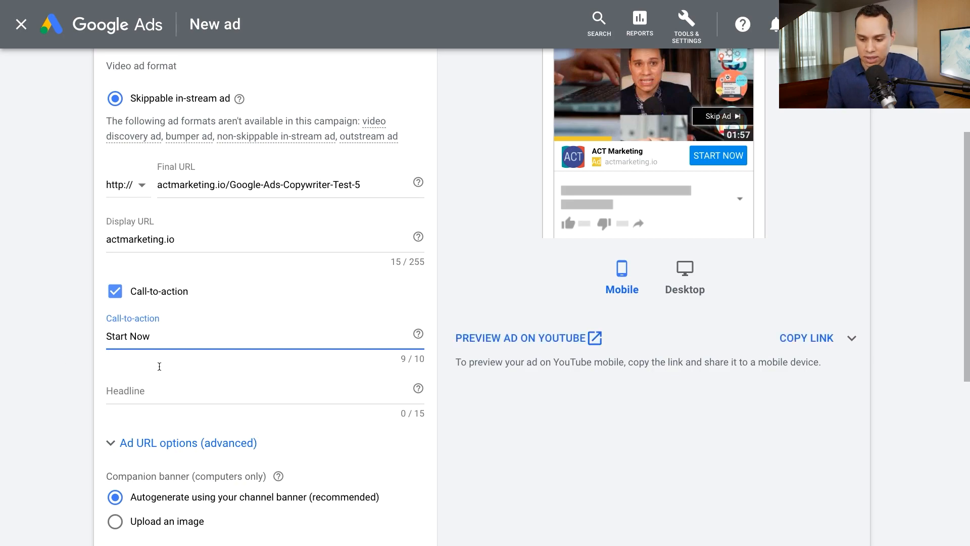
{"action": "left_click", "coordinate": [149, 389]}
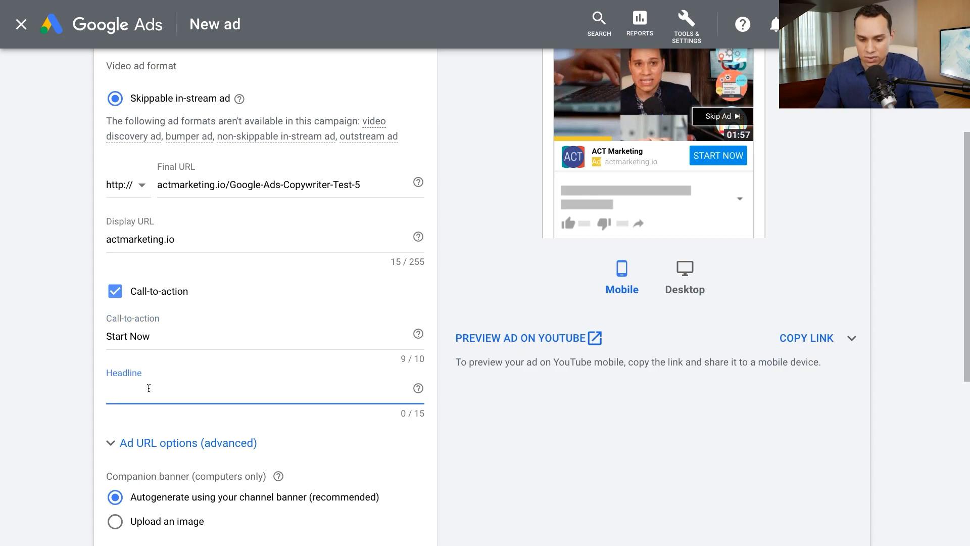
{"action": "type", "text": "Optimize Leads"}
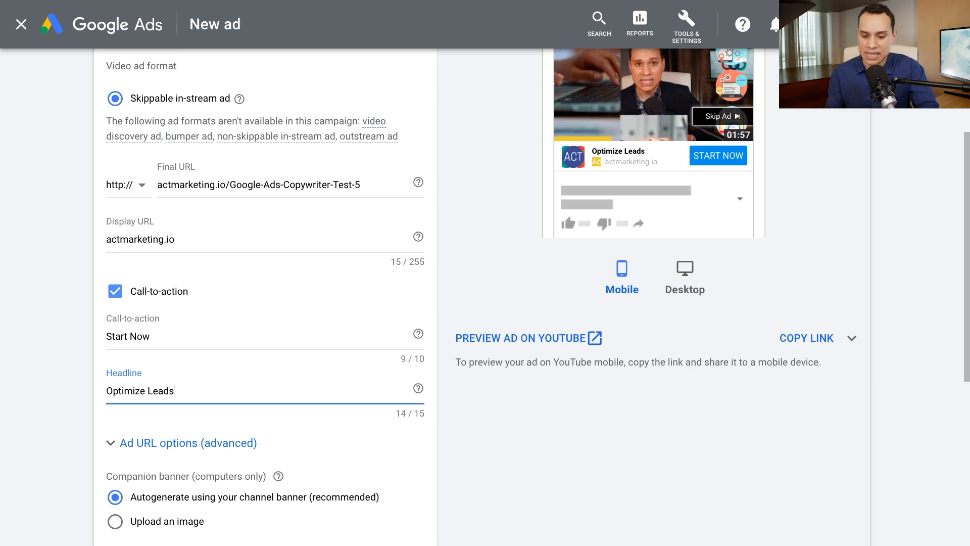
Name the ad "F34 - C1H1" and save it.
{"action": "scroll", "coordinate": [172, 384], "scroll_direction": "down", "scroll_amount": 4}
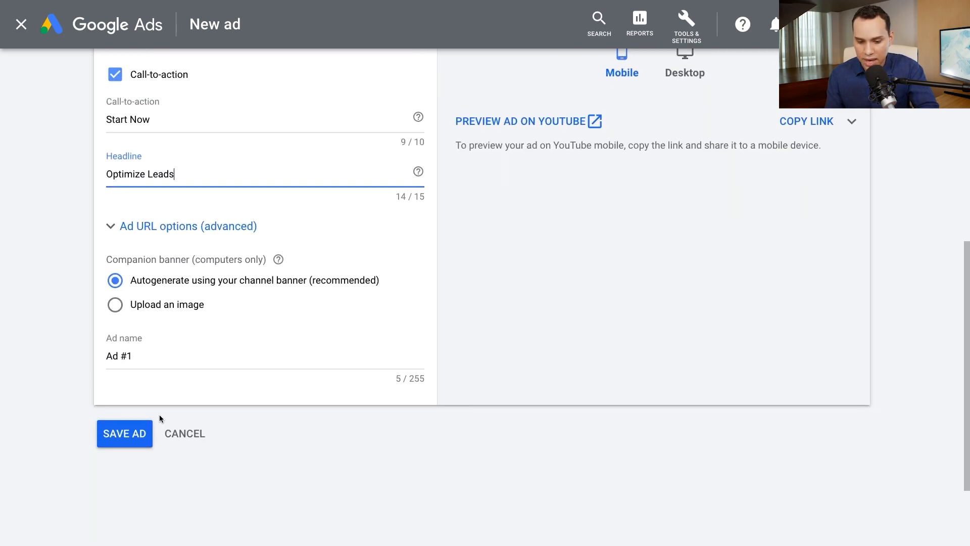
{"action": "left_click", "coordinate": [148, 357]}
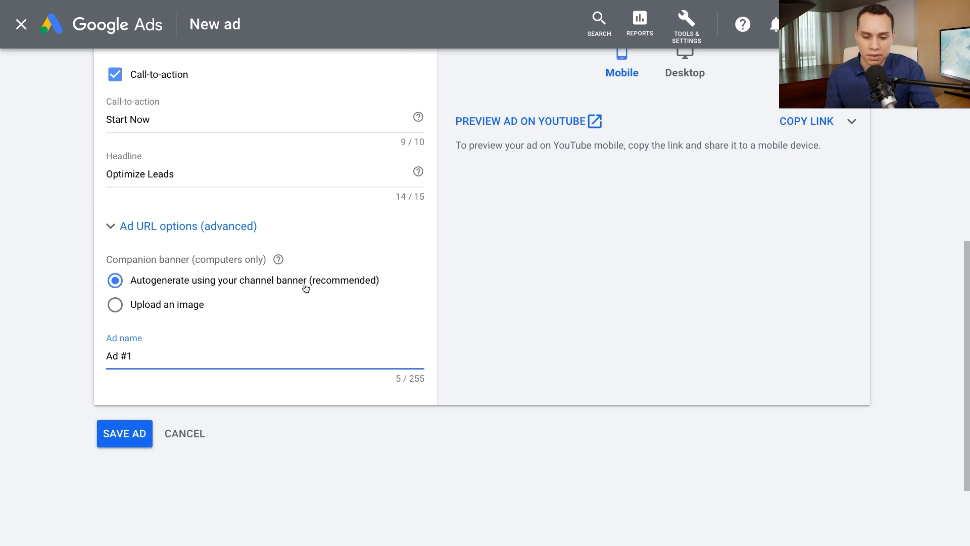
{"action": "left_click_drag", "start_coordinate": [153, 350], "coordinate": [85, 360]}
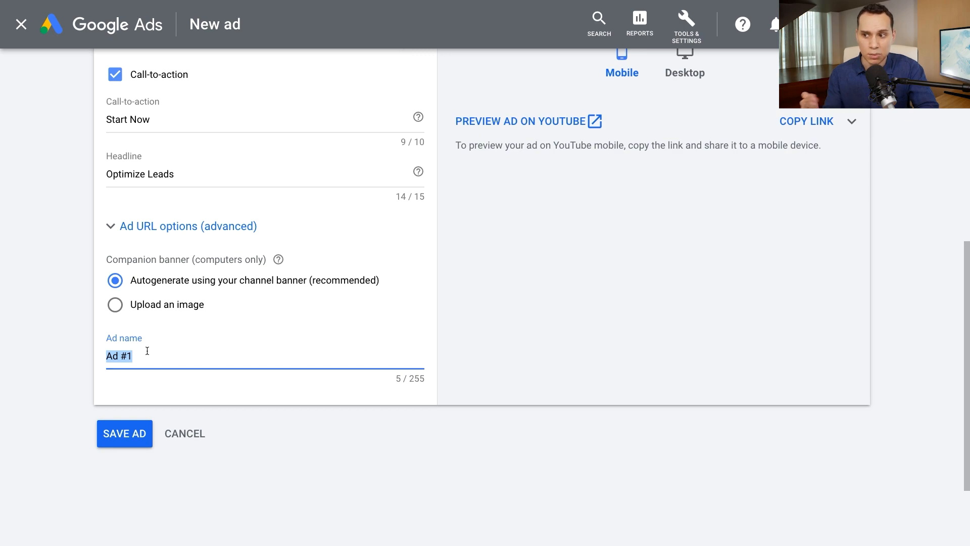
{"action": "type", "text": "F34 - H1"}
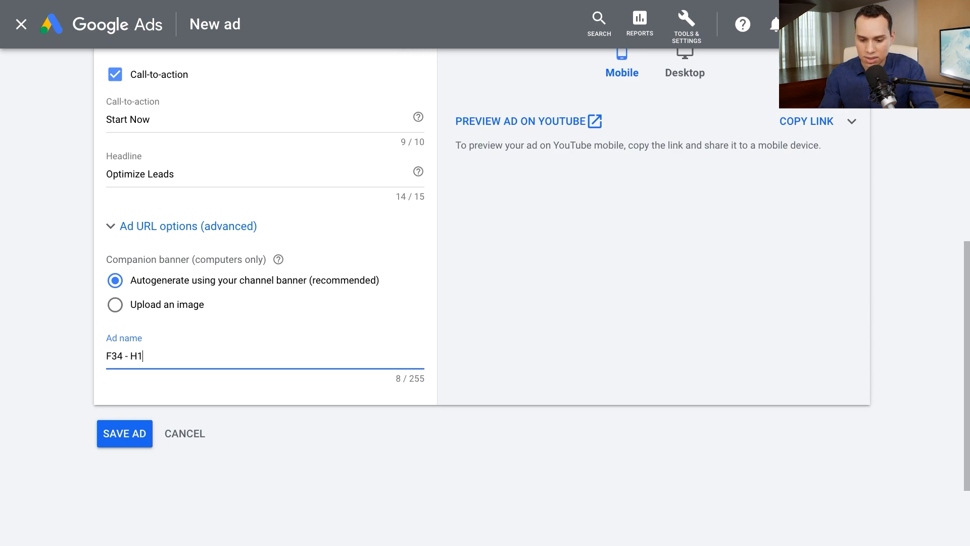
{"action": "key", "text": "shift+Left"}
{"action": "type", "text": "C"}
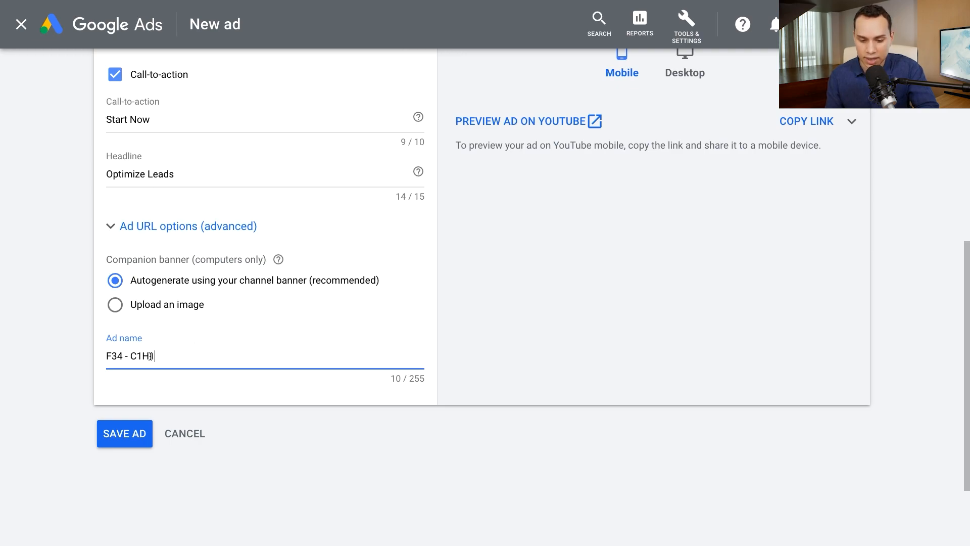
{"action": "left_click", "coordinate": [118, 434]}
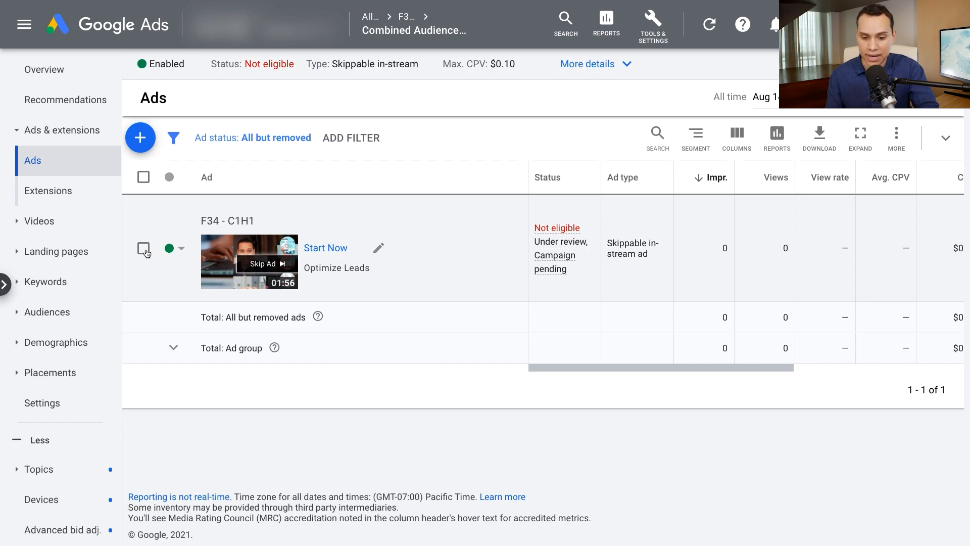
Copy the F34 - C1H1 ad from the New Biz + SEM ad group.
{"action": "left_click", "coordinate": [144, 249]}
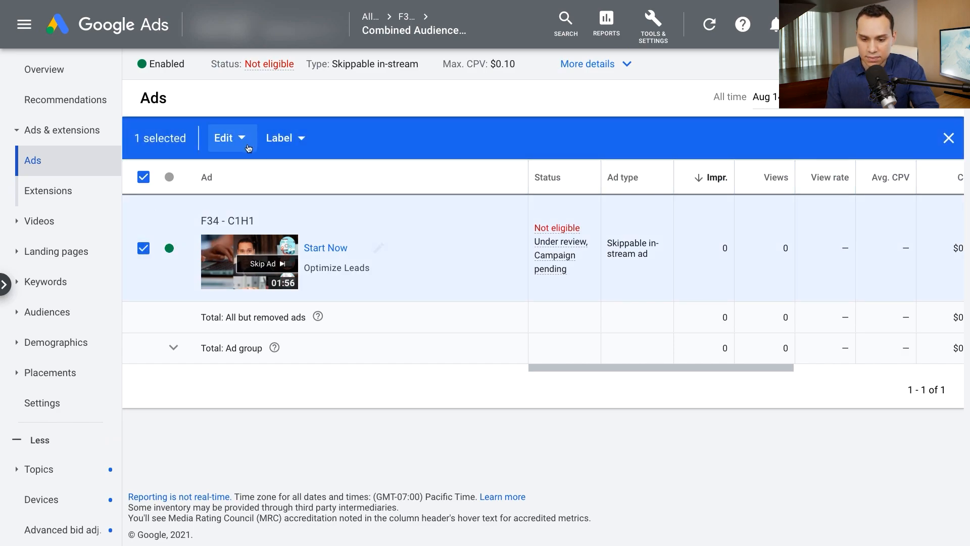
{"action": "left_click", "coordinate": [233, 140]}
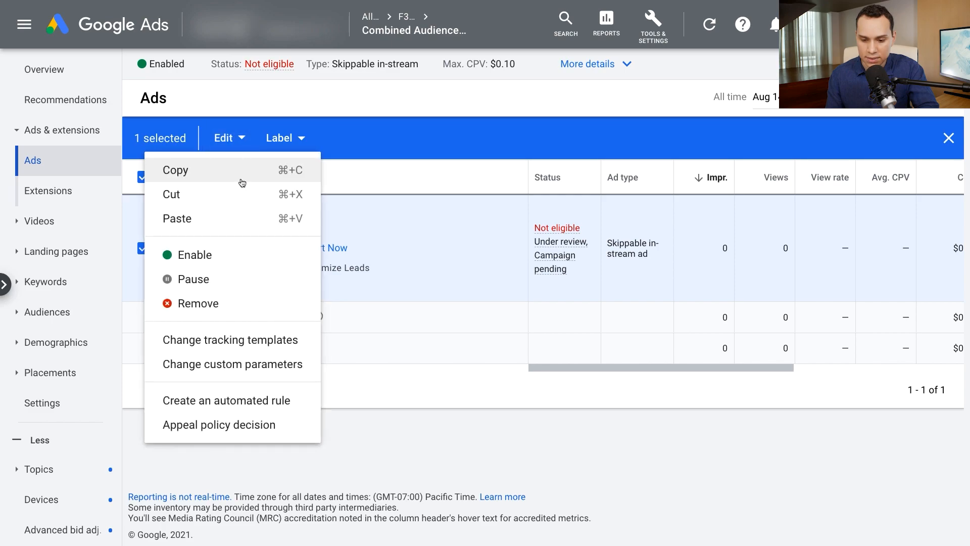
{"action": "left_click", "coordinate": [209, 181]}
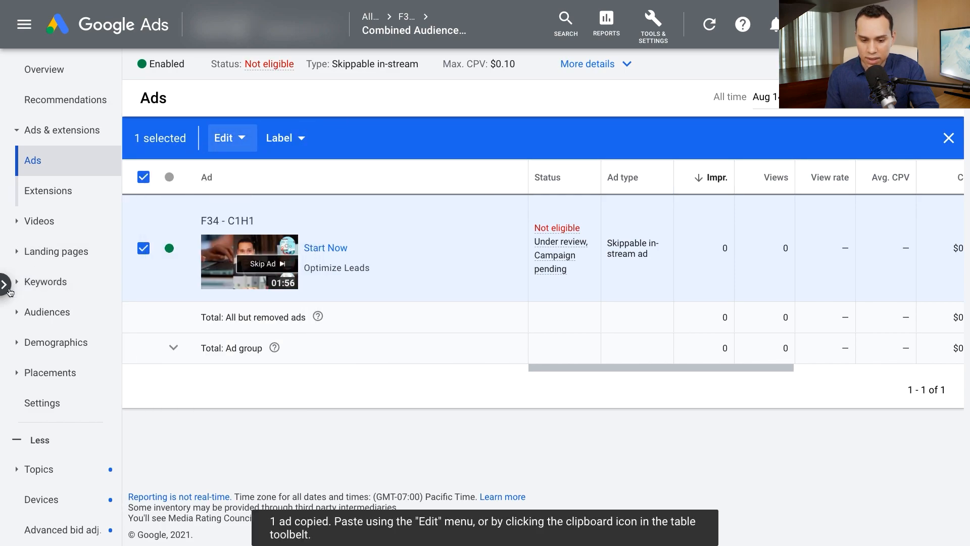
Paste the copied ad into the Combined Audience: Married + SEM ad group.
{"action": "left_click", "coordinate": [4, 286]}
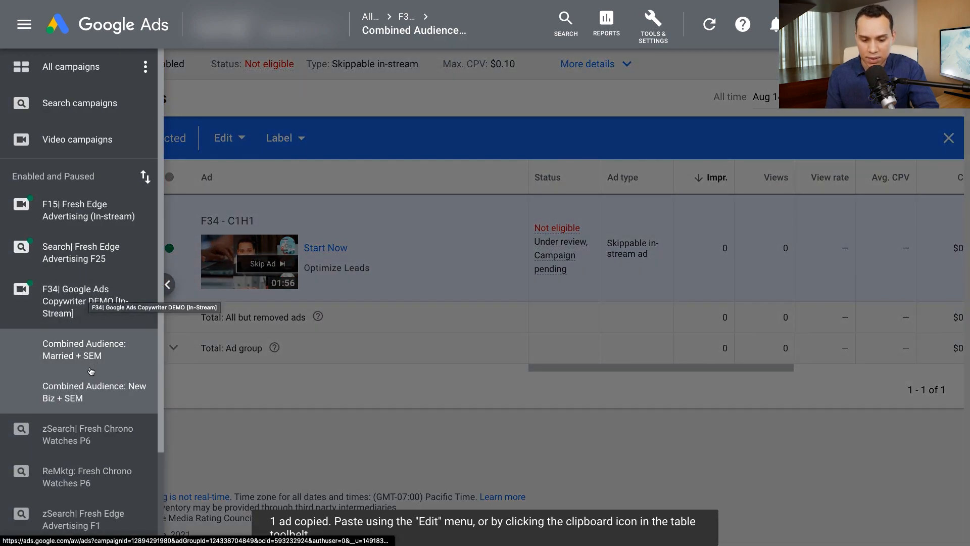
{"action": "left_click", "coordinate": [91, 345]}
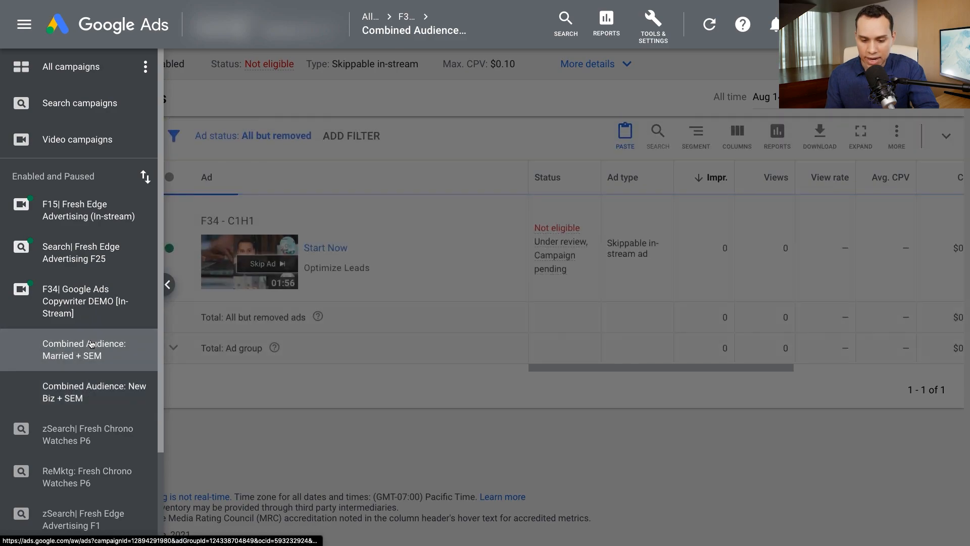
{"action": "left_click", "coordinate": [441, 344]}
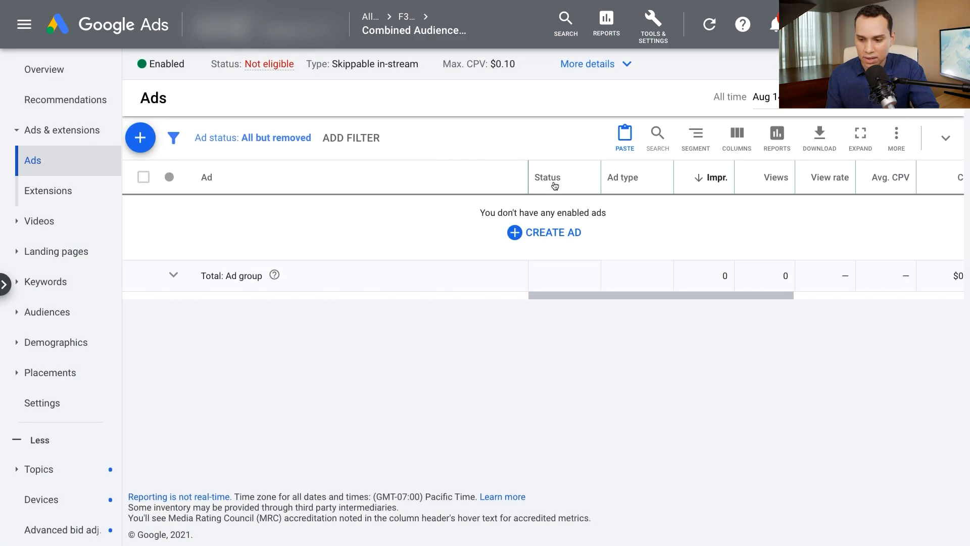
{"action": "left_click", "coordinate": [627, 137]}
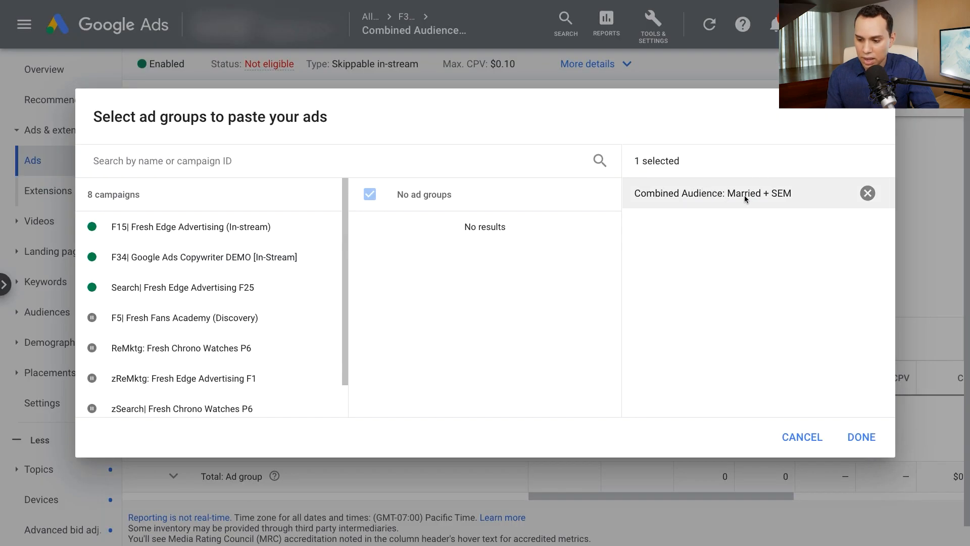
{"action": "left_click", "coordinate": [867, 436]}
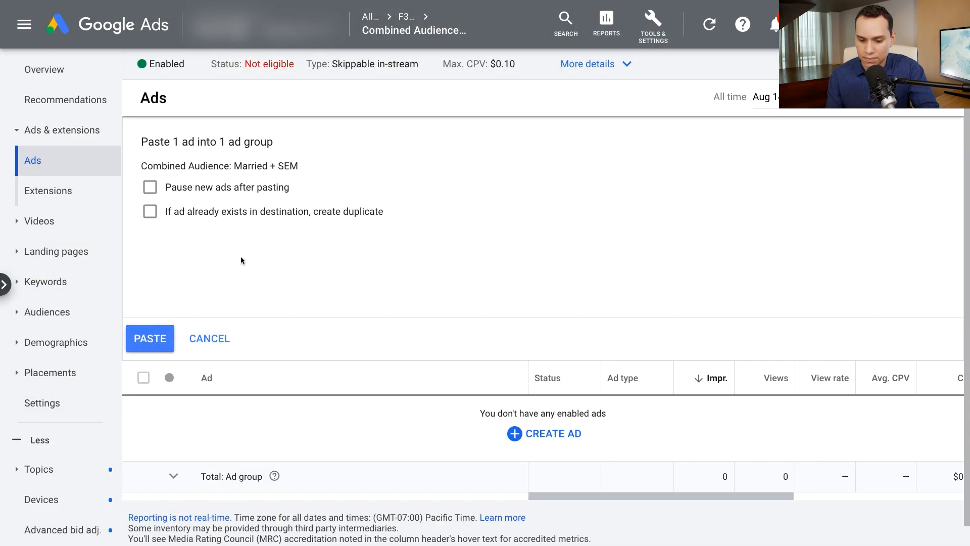
{"action": "left_click", "coordinate": [153, 336]}
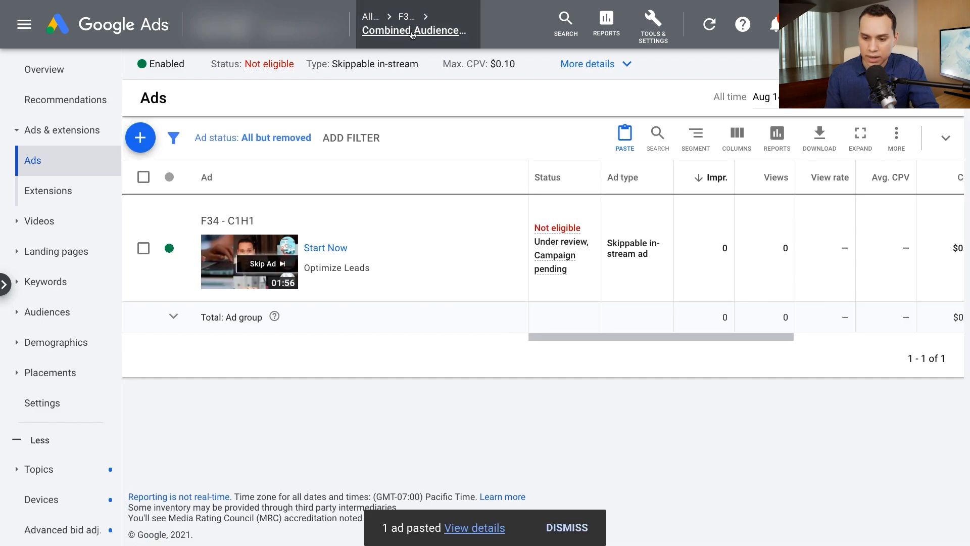
Review the F34 campaign's ads across both ad groups and its ad group list.
{"action": "left_click", "coordinate": [403, 20]}
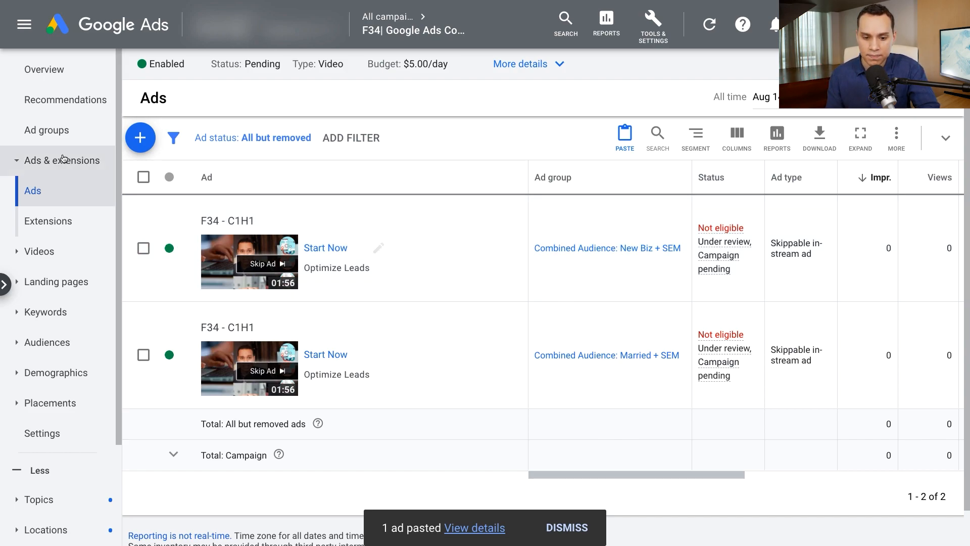
{"action": "left_click", "coordinate": [69, 133]}
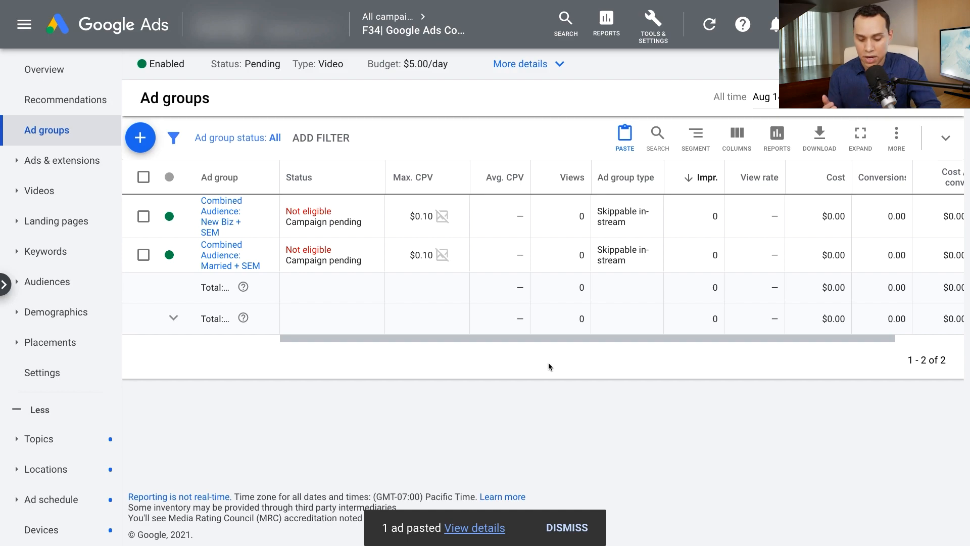
Switch to the browser tab with the 2|TFB_Prospects video campaign and examine its ad group performance table in full screen.
{"action": "key", "text": "ctrl+Tab"}
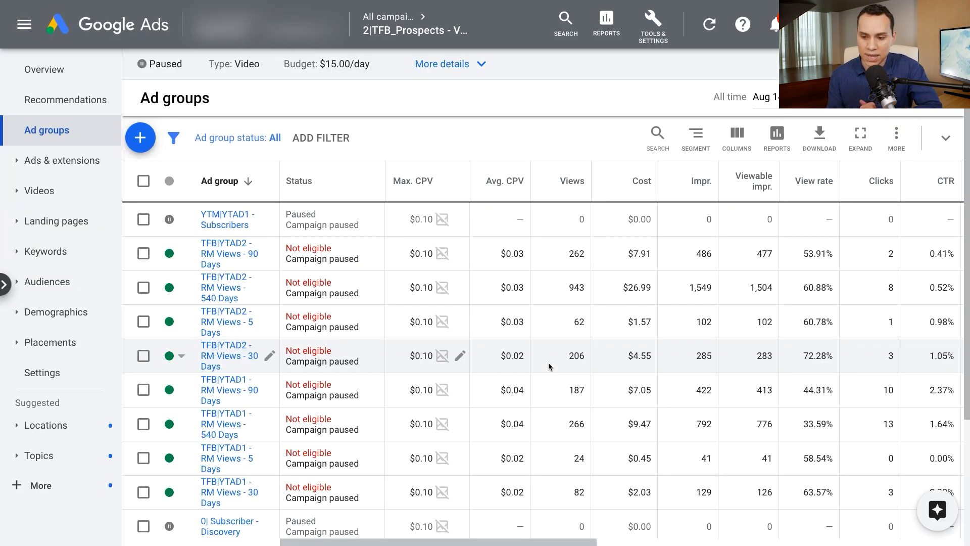
{"action": "scroll", "coordinate": [548, 366], "scroll_direction": "down", "scroll_amount": 3}
{"action": "scroll", "coordinate": [548, 366], "scroll_direction": "up", "scroll_amount": 3}
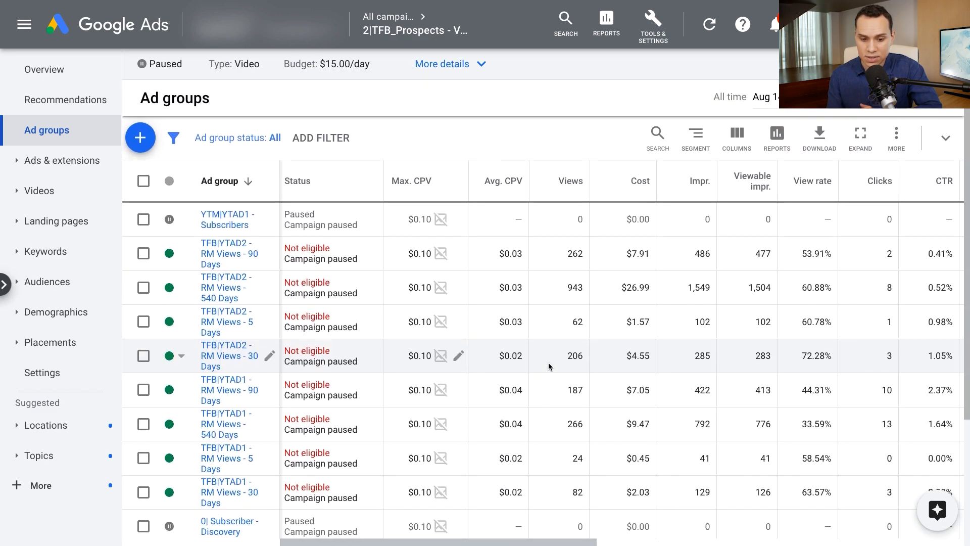
{"action": "left_click", "coordinate": [864, 141]}
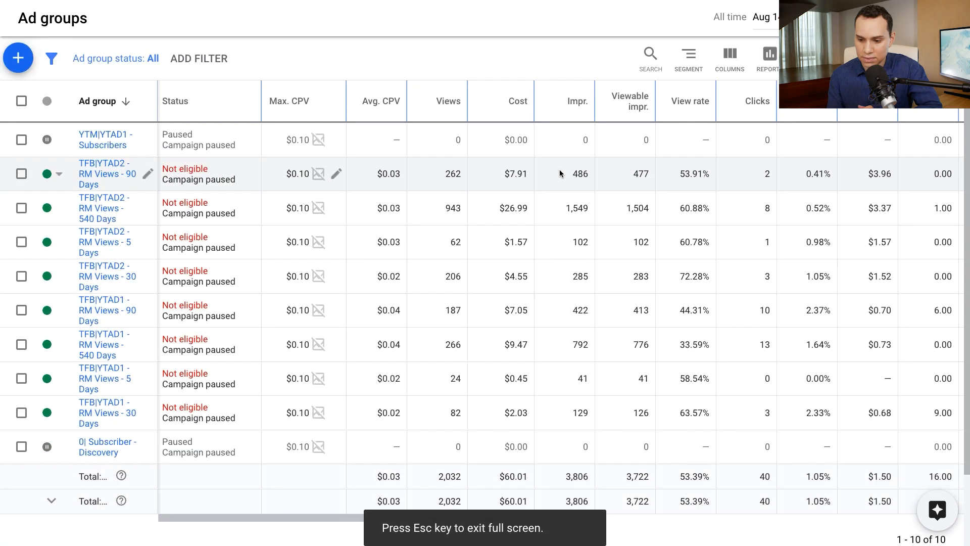
Consult the Experiment Cycles benchmark slide and examine the view rate, clicks and CTR of the TFB|YTAD1 - RM Views - 540 Days ad group.
{"action": "key", "text": "alt+Tab"}
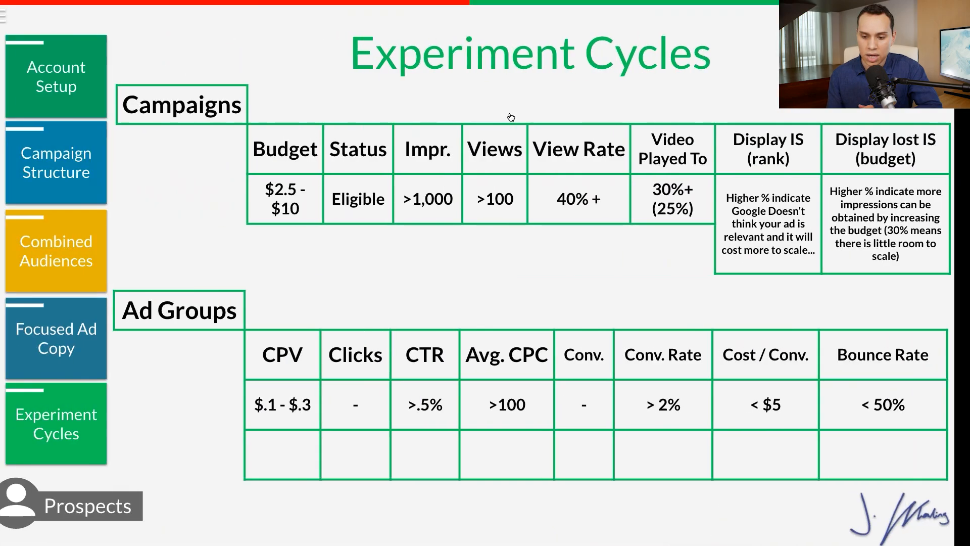
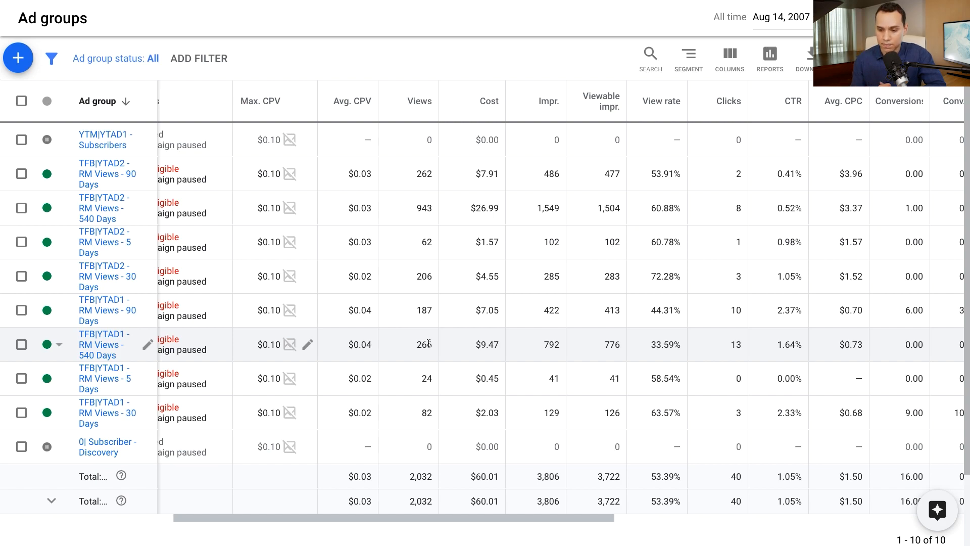
{"action": "scroll", "coordinate": [510, 243], "scroll_direction": "right", "scroll_amount": 4}
{"action": "scroll", "coordinate": [509, 244], "scroll_direction": "down", "scroll_amount": 1}
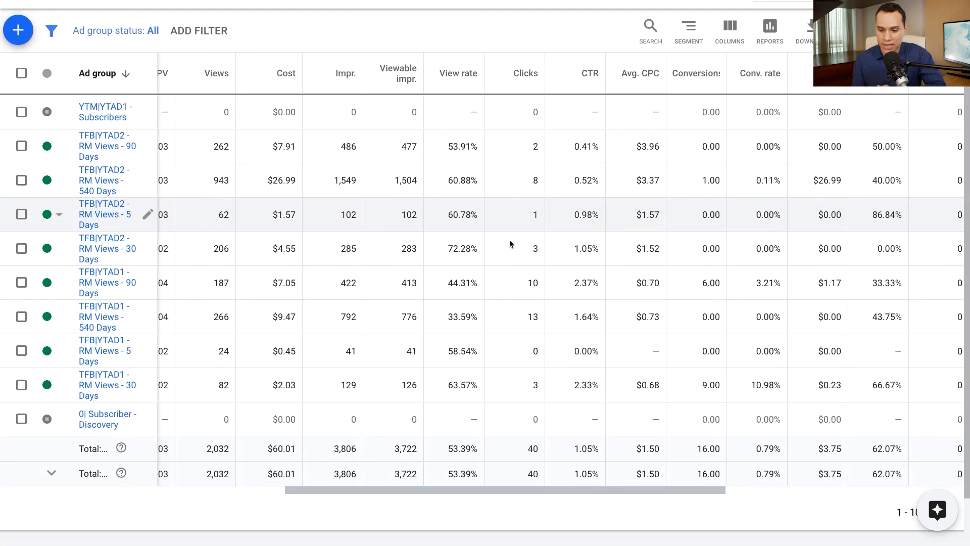
{"action": "scroll", "coordinate": [509, 242], "scroll_direction": "right", "scroll_amount": 2}
{"action": "scroll", "coordinate": [450, 247], "scroll_direction": "up", "scroll_amount": 1}
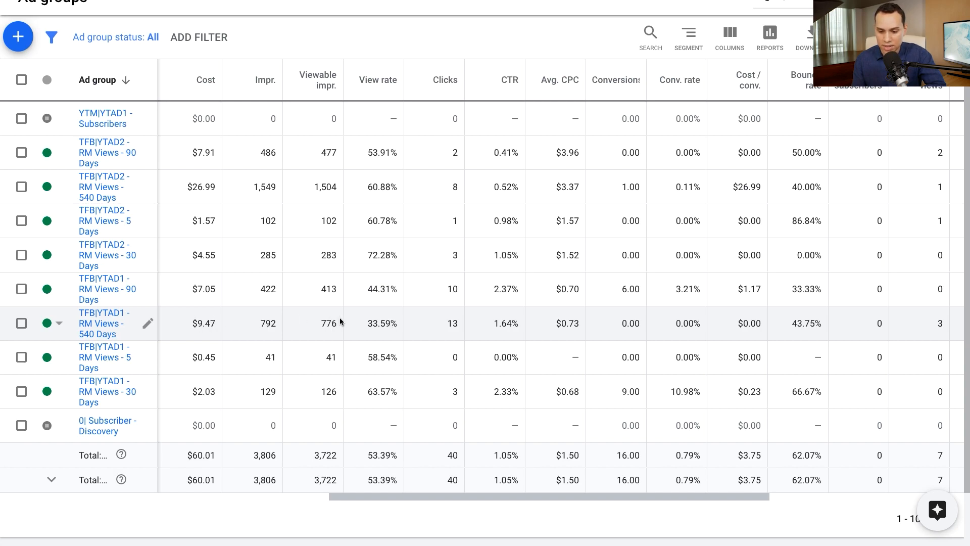
{"action": "left_click_drag", "start_coordinate": [365, 323], "coordinate": [535, 328]}
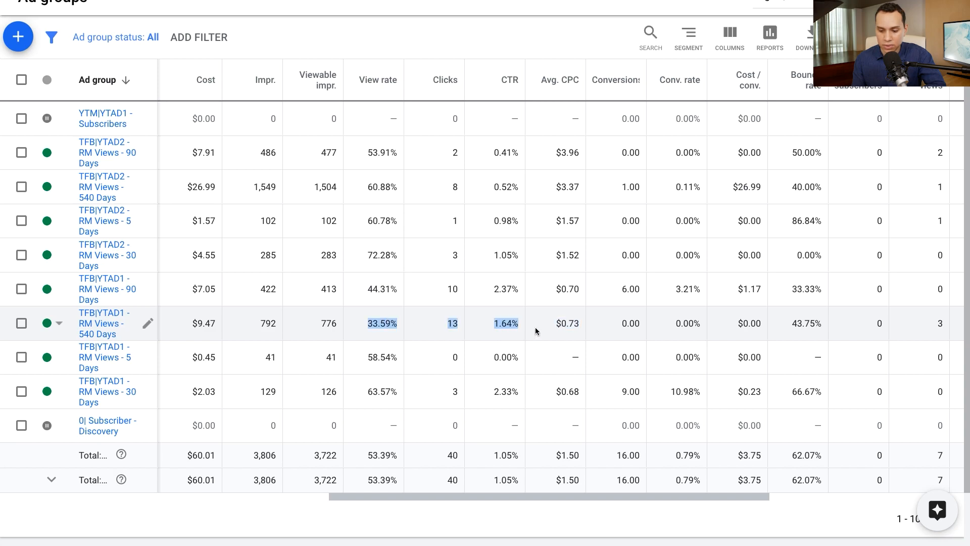
{"action": "left_click", "coordinate": [433, 331]}
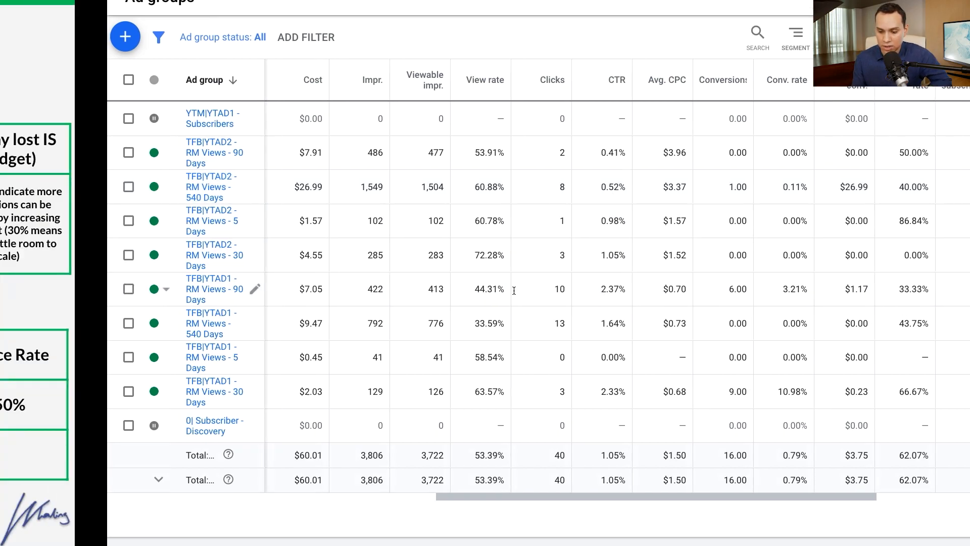
Review the ad groups' metrics from status through bounce rate, and examine the CTR of the TFB|YTAD2 - RM Views - 90 Days ad group.
{"action": "scroll", "coordinate": [603, 418], "scroll_direction": "left", "scroll_amount": 3}
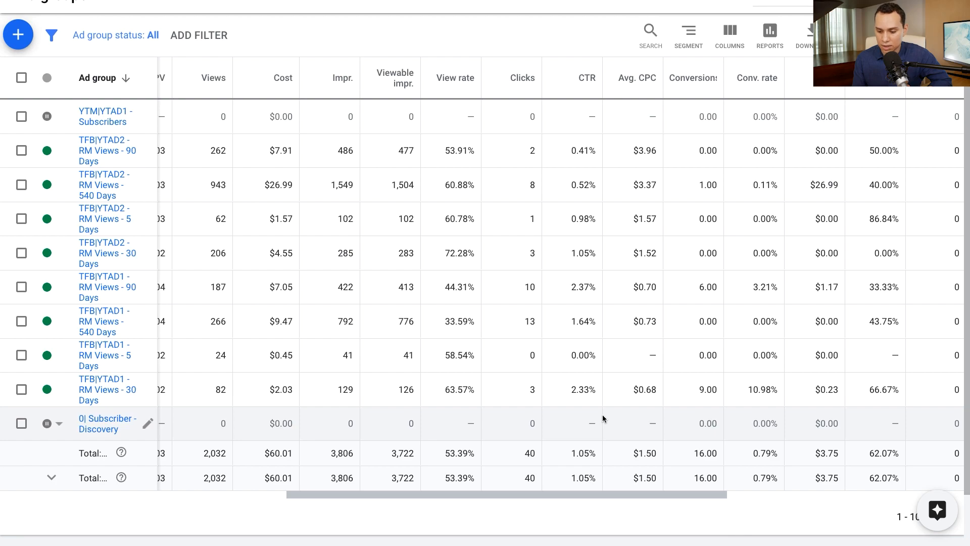
{"action": "scroll", "coordinate": [603, 419], "scroll_direction": "left", "scroll_amount": 5}
{"action": "scroll", "coordinate": [605, 364], "scroll_direction": "down", "scroll_amount": 1}
{"action": "key", "text": "ctrl+Left"}
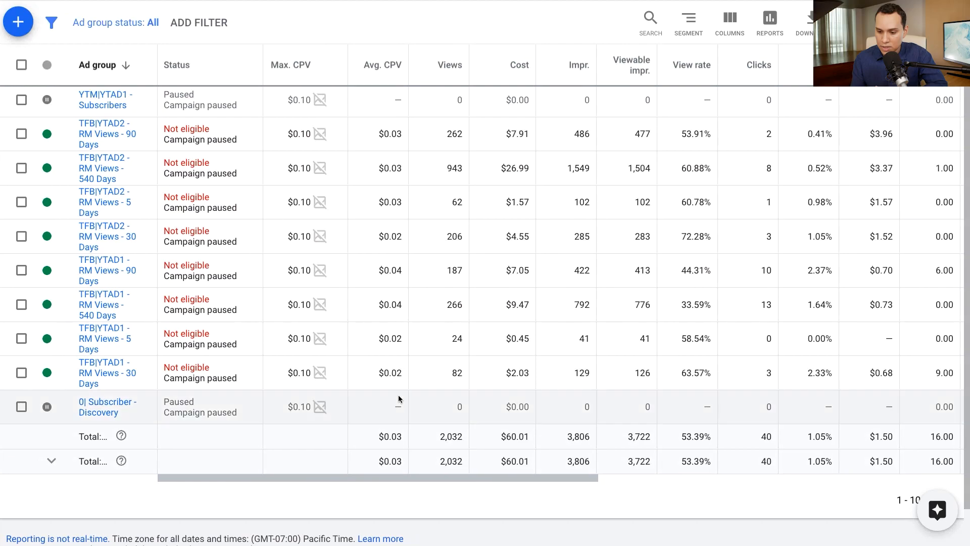
{"action": "scroll", "coordinate": [569, 226], "scroll_direction": "right", "scroll_amount": 5}
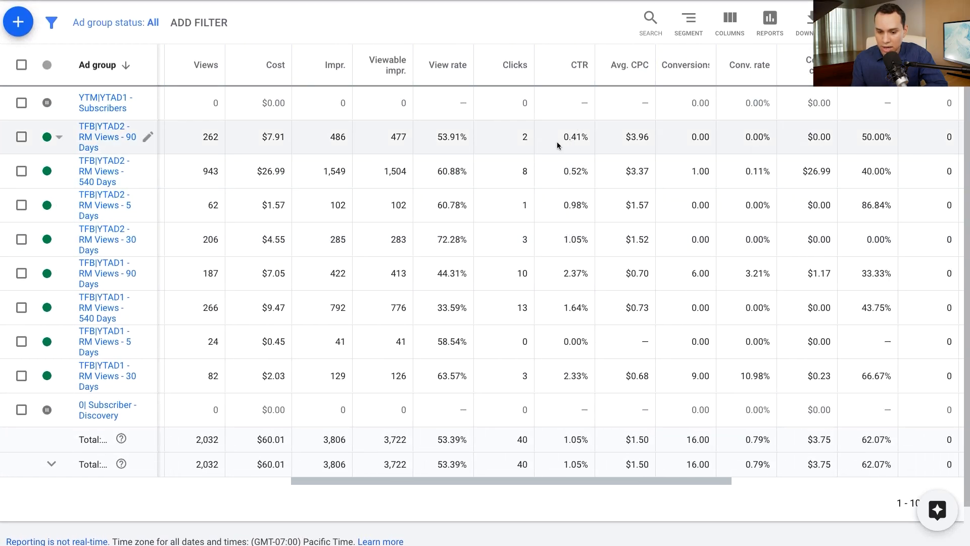
{"action": "left_click_drag", "start_coordinate": [566, 138], "coordinate": [592, 139]}
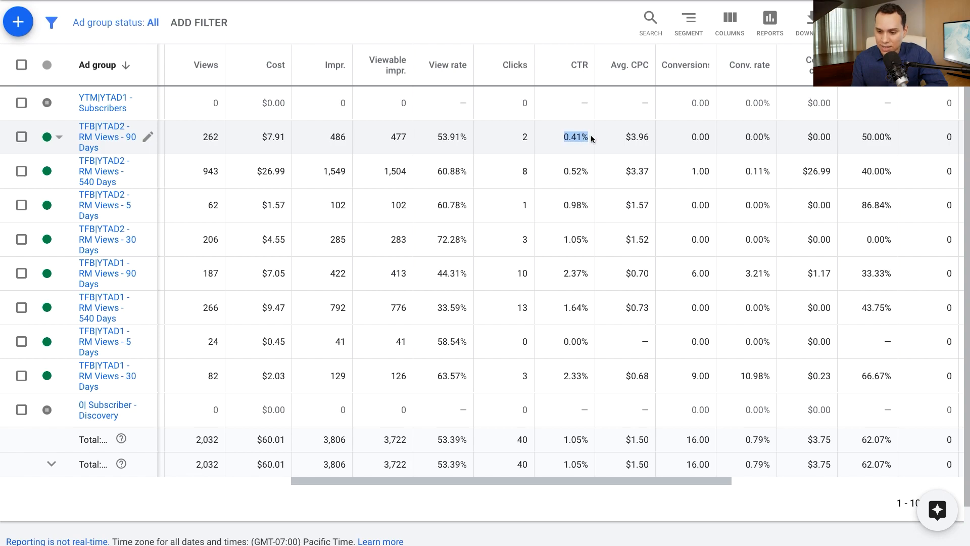